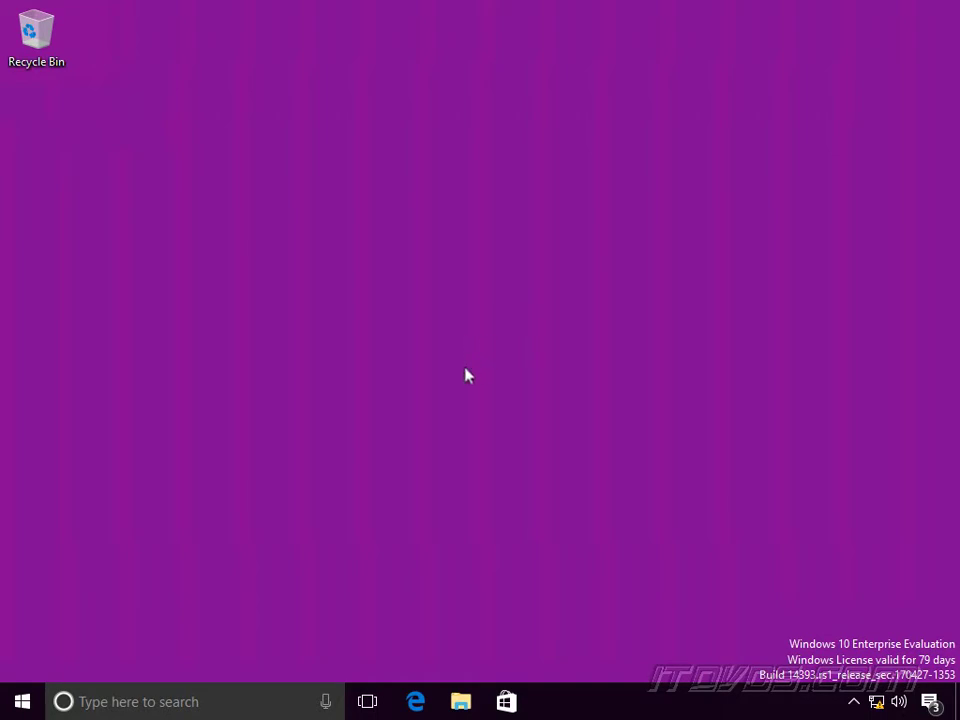
Step: Open the Network Connections window and view the commands available for the Ethernet adapter
right_click(30, 703)
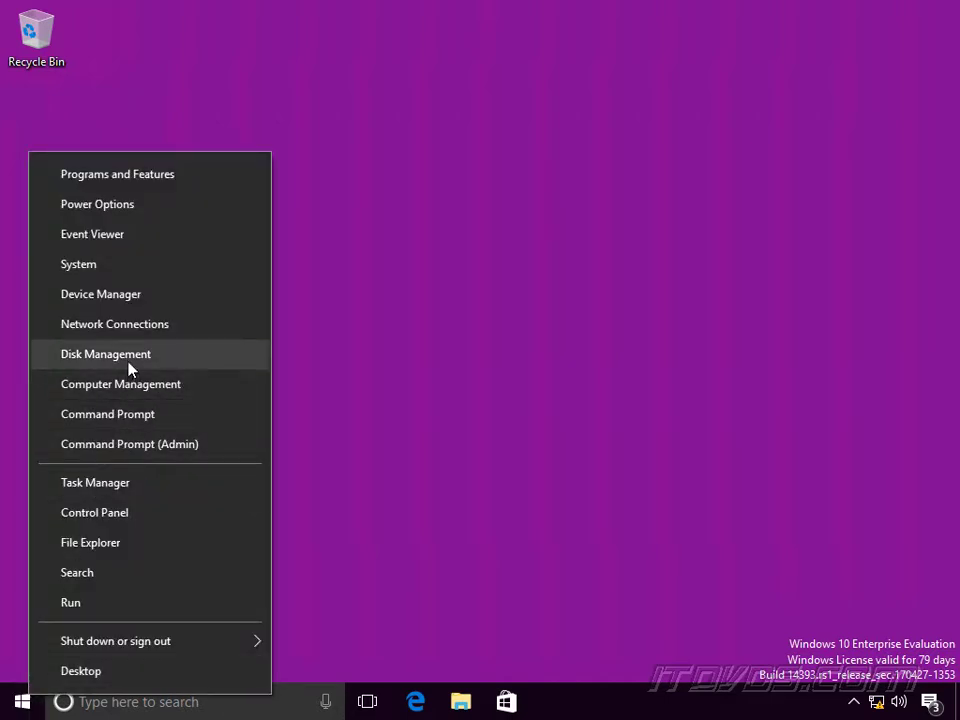
click(133, 334)
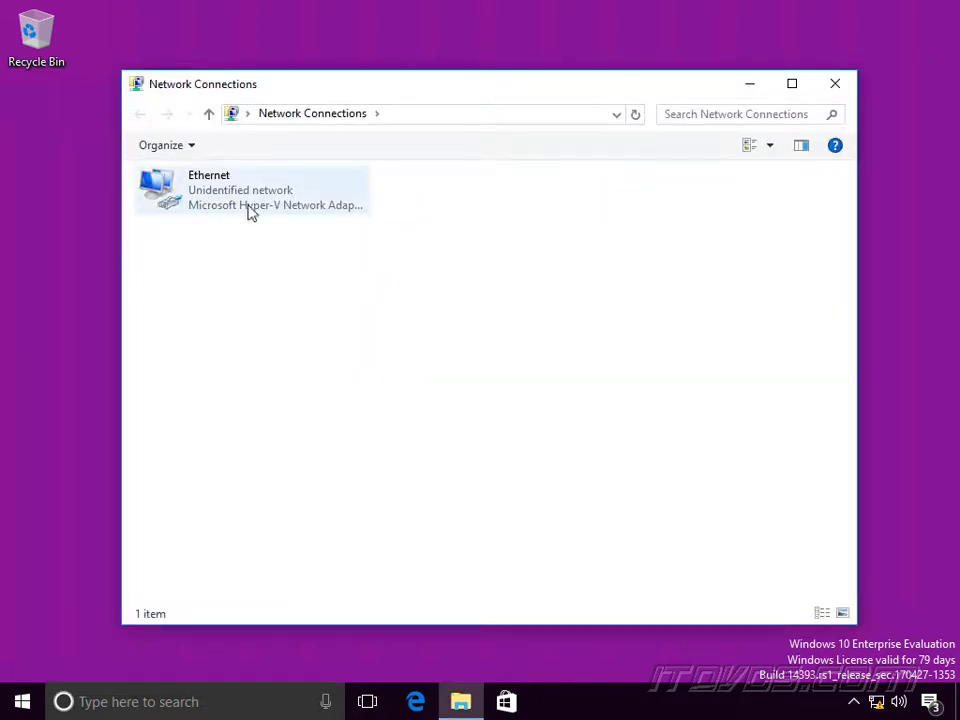
right_click(176, 198)
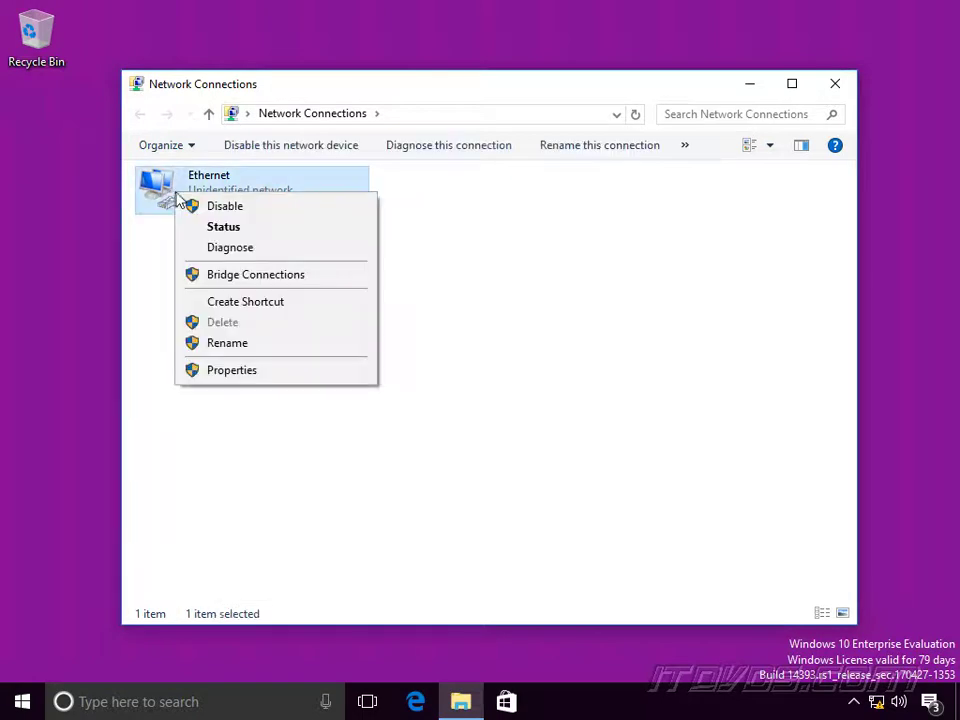
click(541, 264)
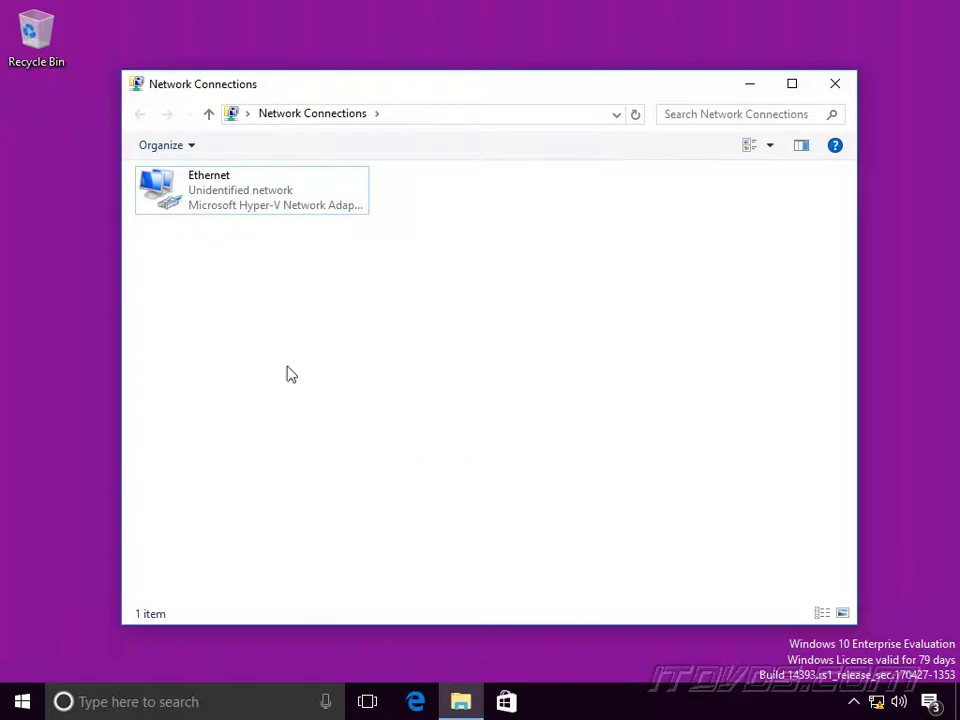
Step: Review the Ethernet adapter's Internet Protocol Version 4 (TCP/IPv4) properties and close them without changing anything
right_click(187, 200)
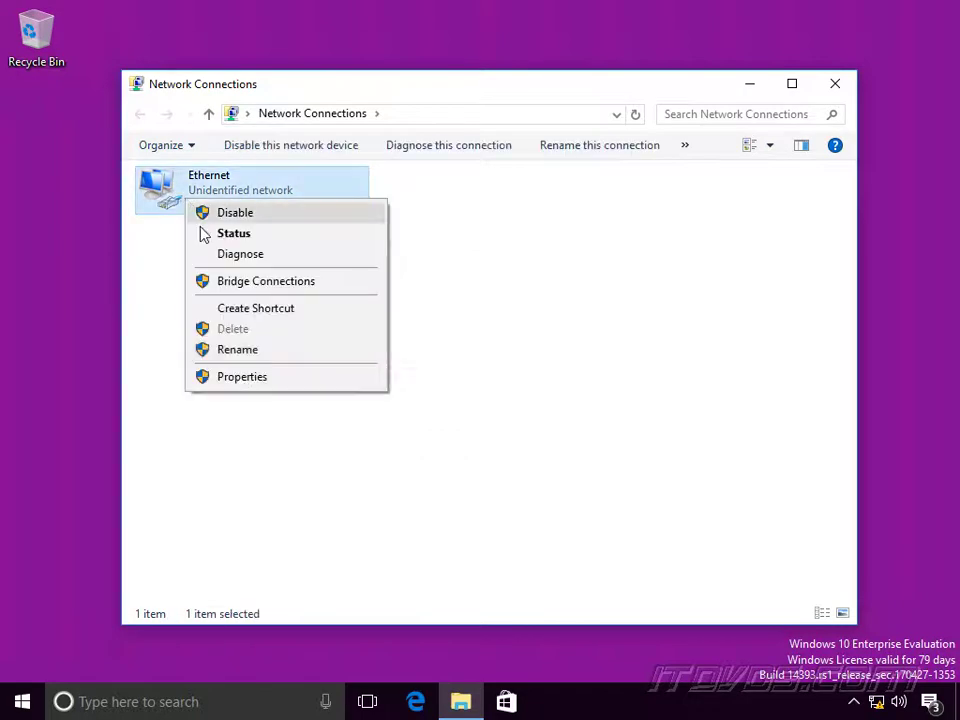
click(253, 386)
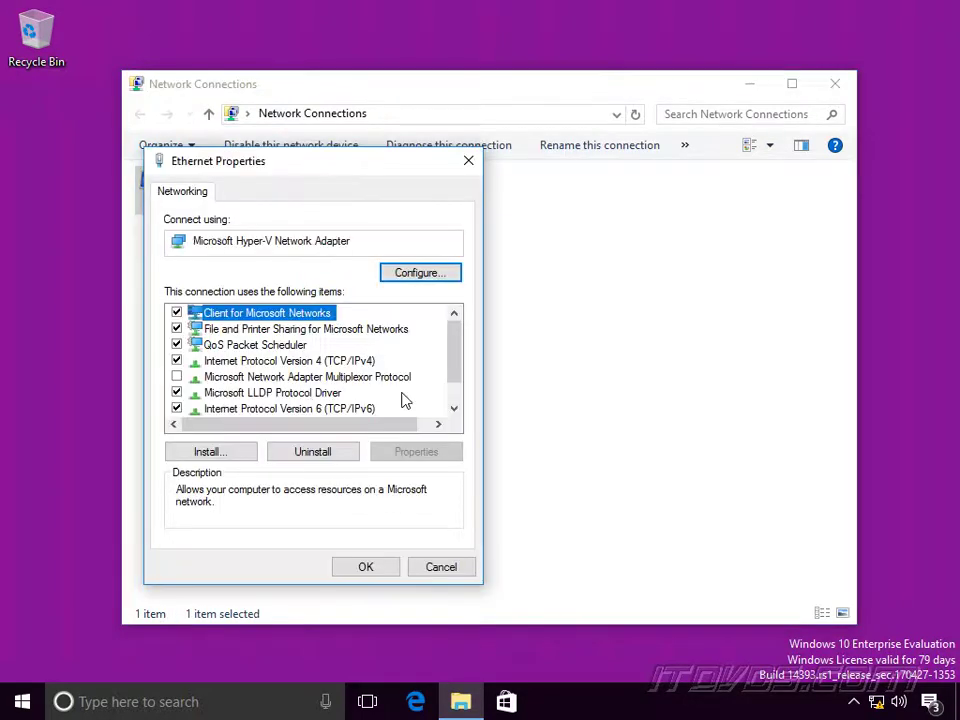
click(290, 361)
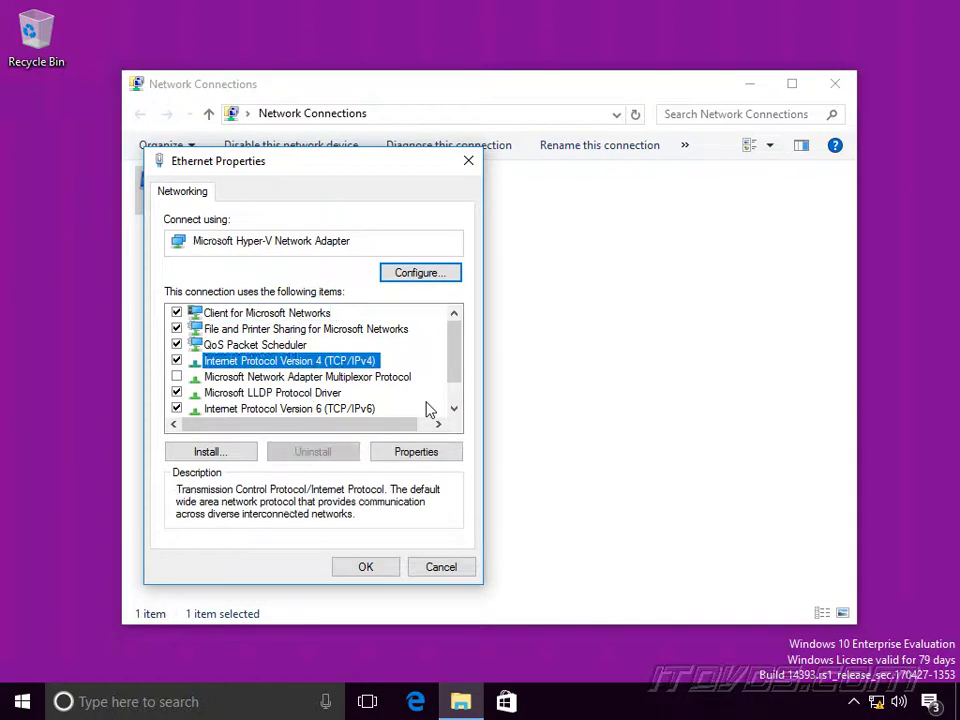
click(427, 455)
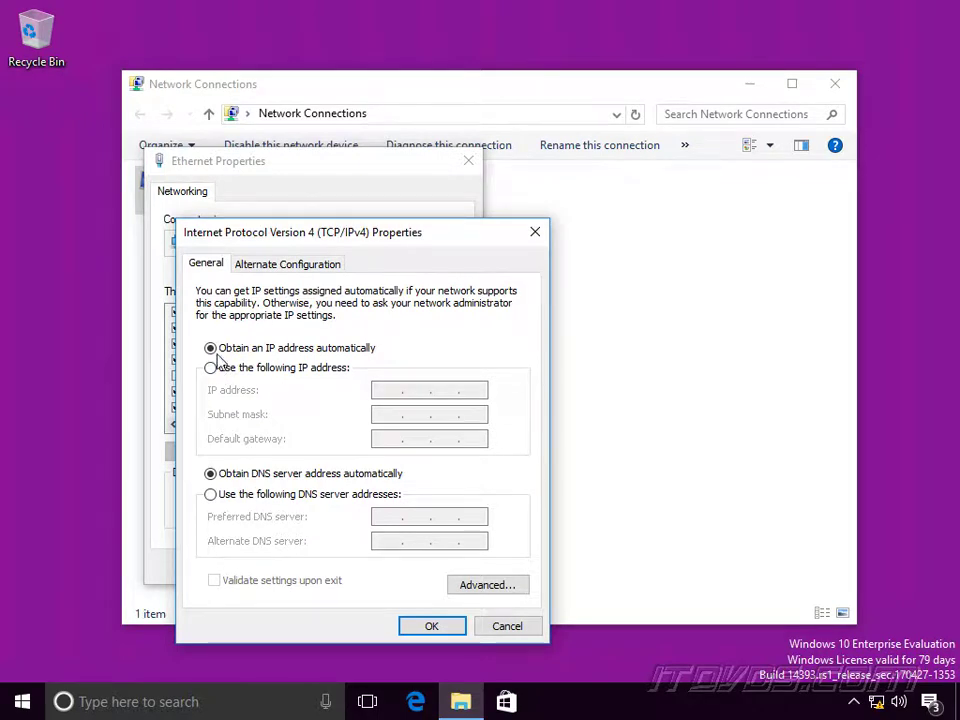
click(503, 627)
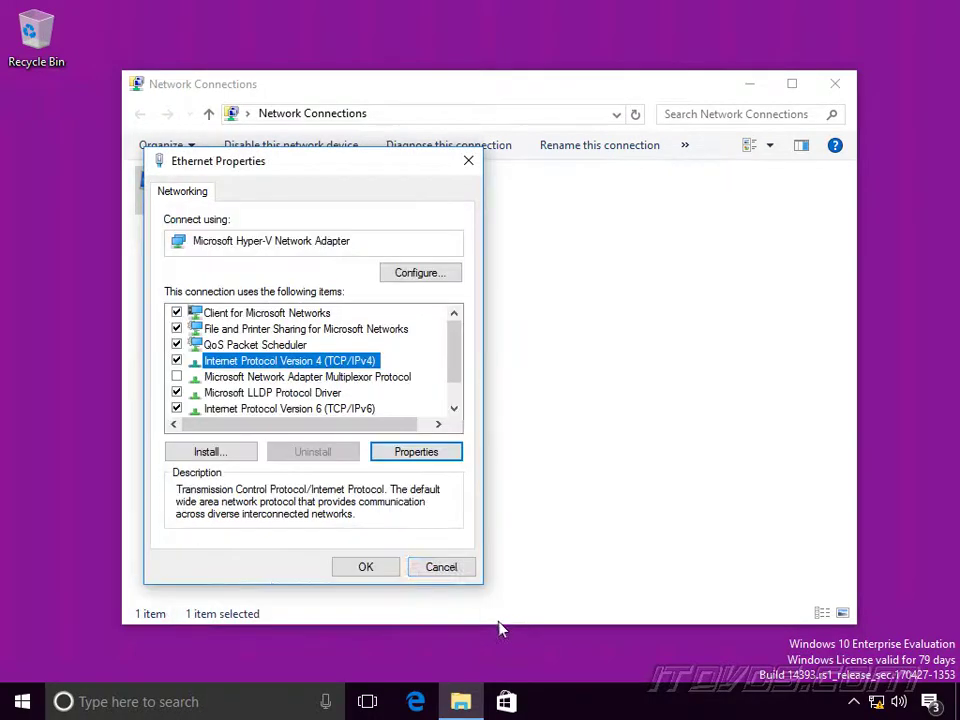
click(446, 567)
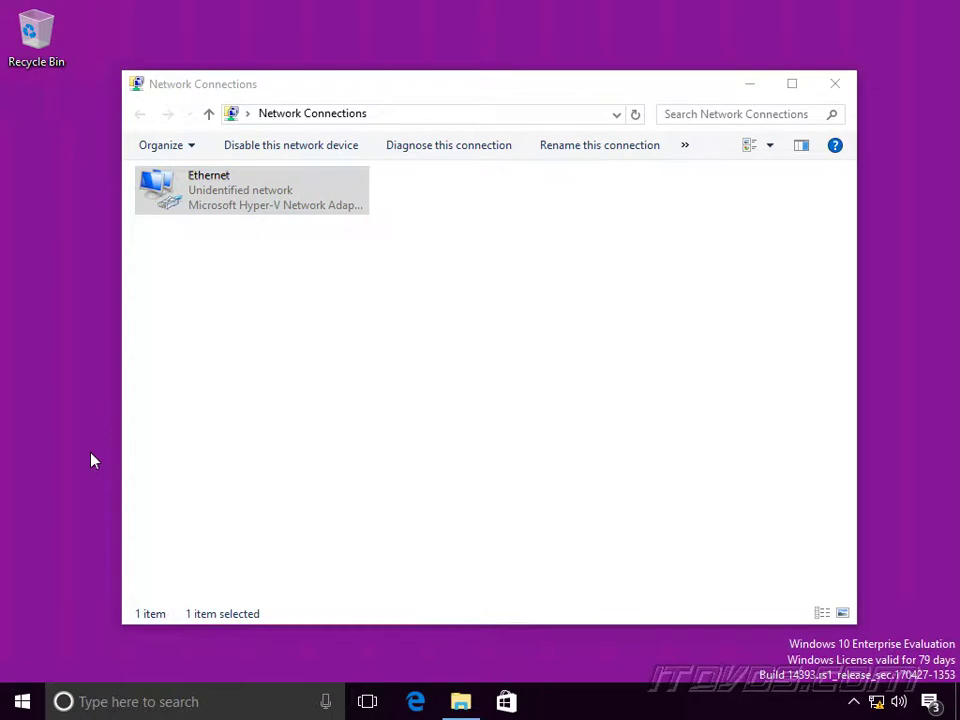
Step: Open a maximized Command Prompt with administrator rights and run ipconfig /all
right_click(24, 701)
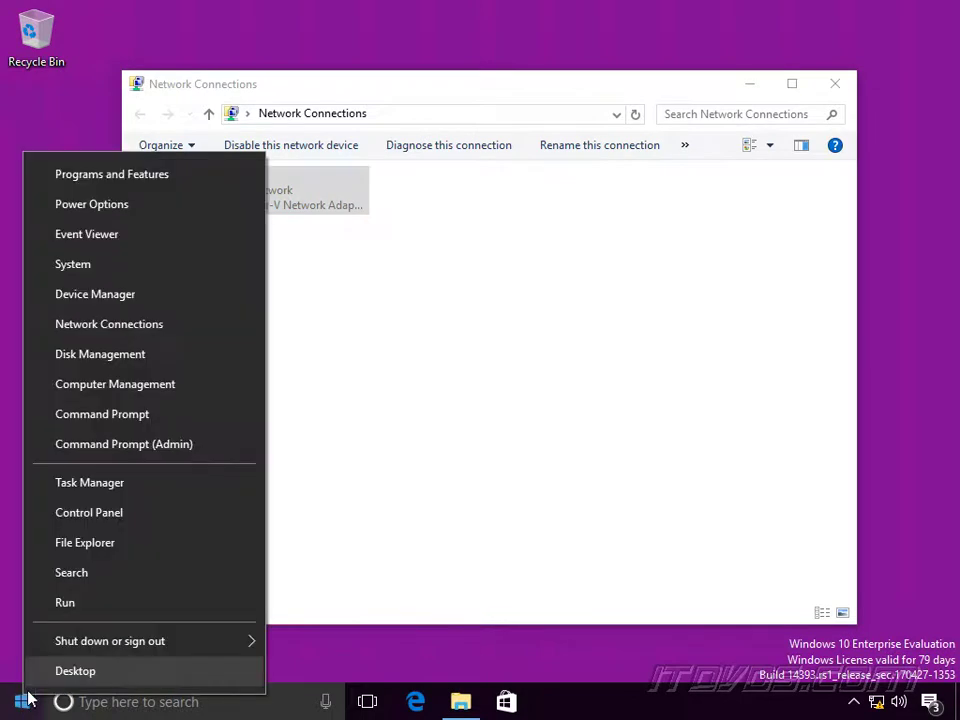
click(172, 450)
click(422, 477)
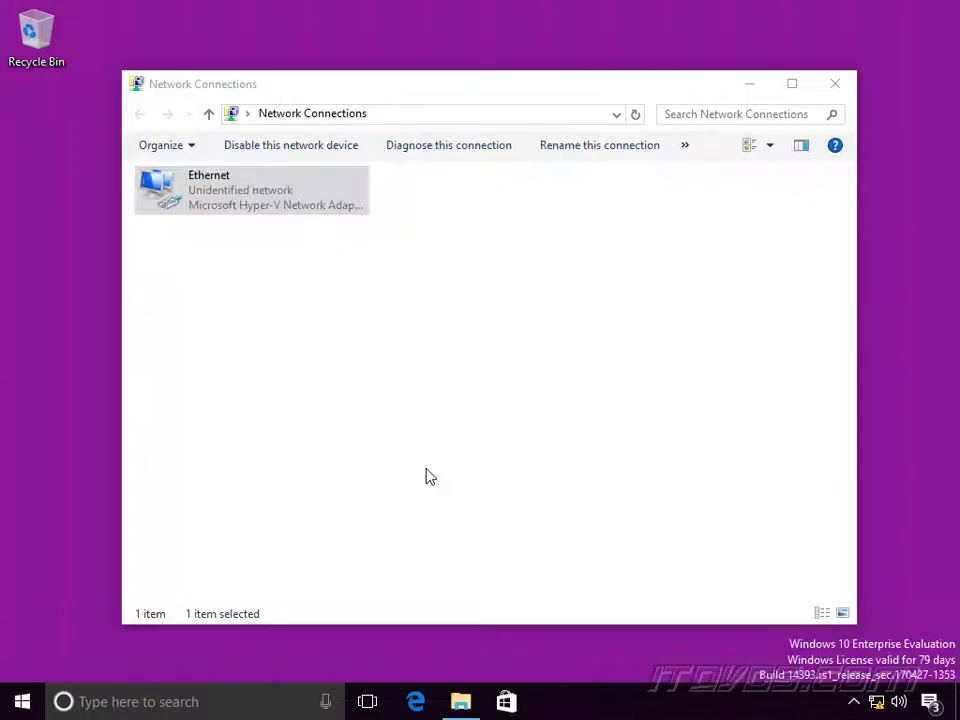
click(887, 162)
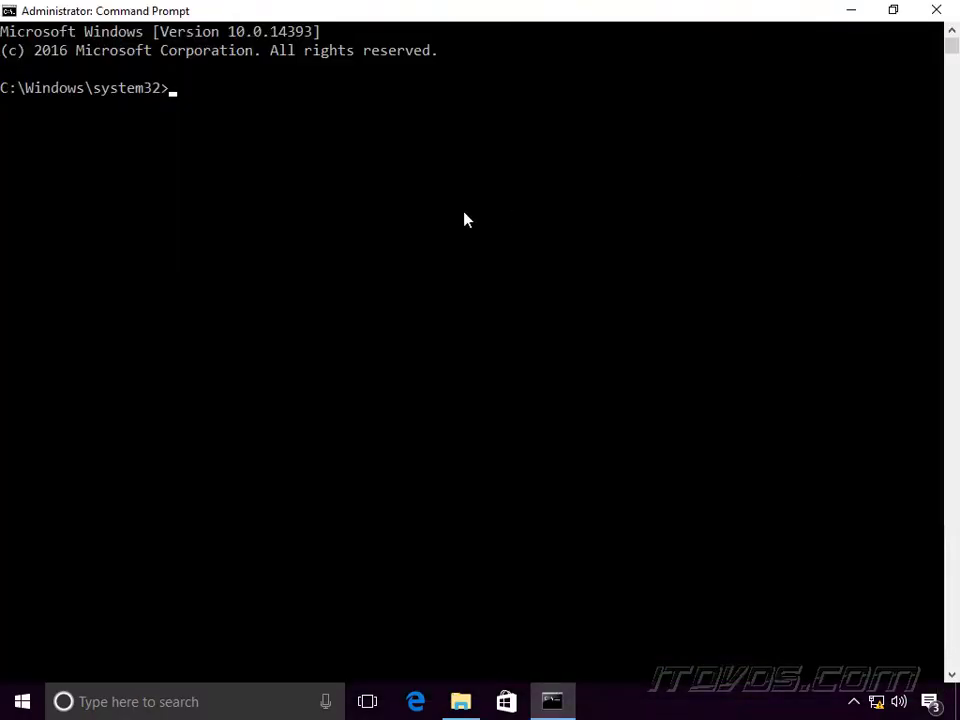
text(ipconfig /all)
key(Return)
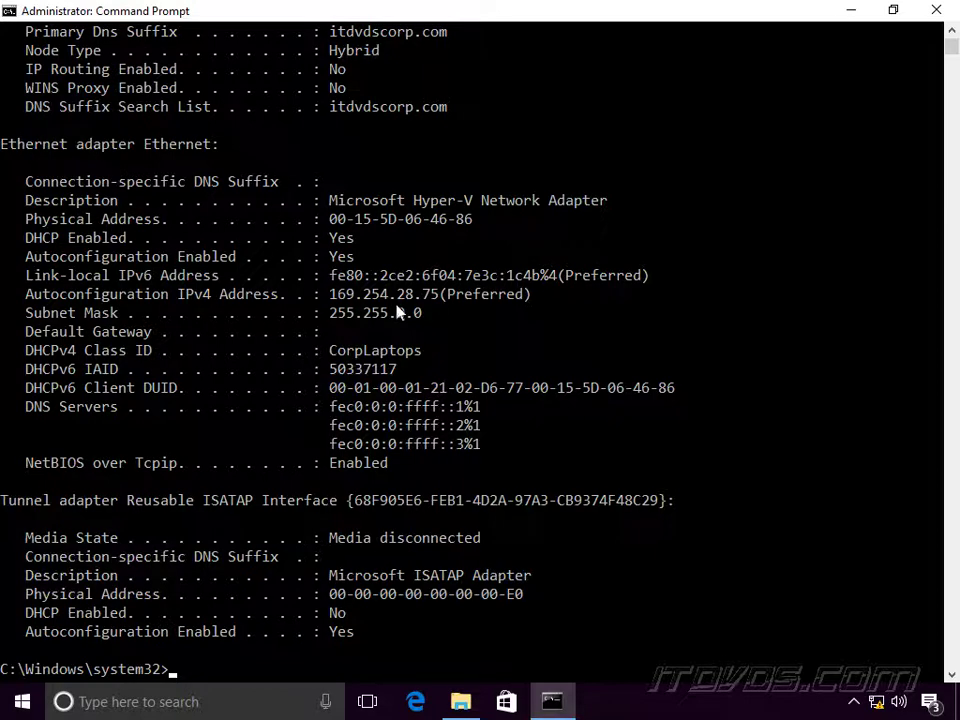
Step: Try to renew the DHCP address lease with ipconfig /renew
text(ipconfig /)
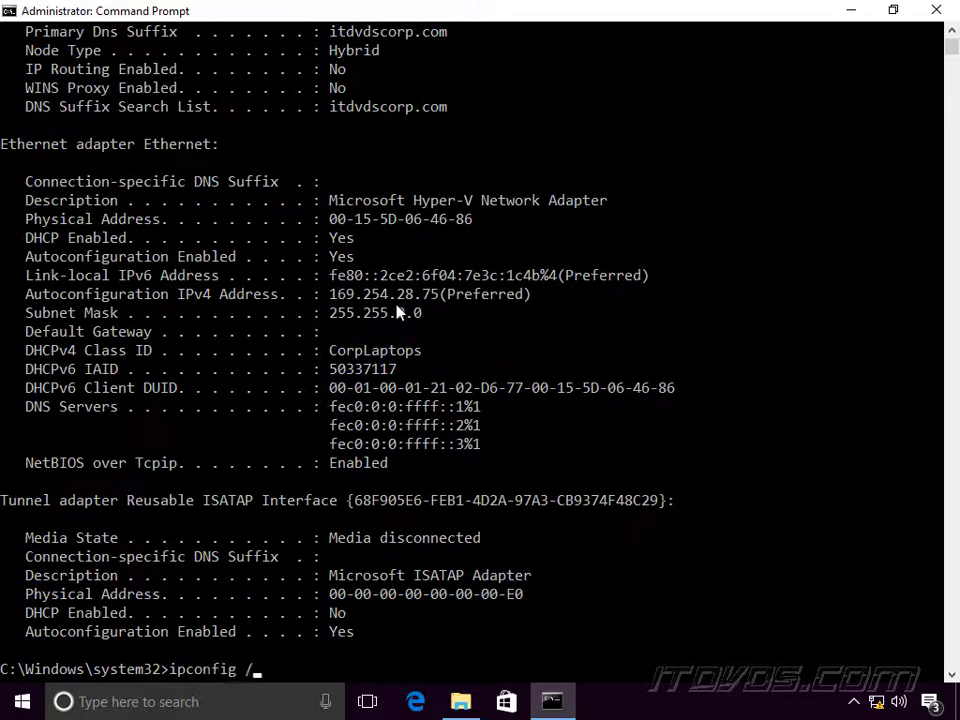
text(renew)
key(Return)
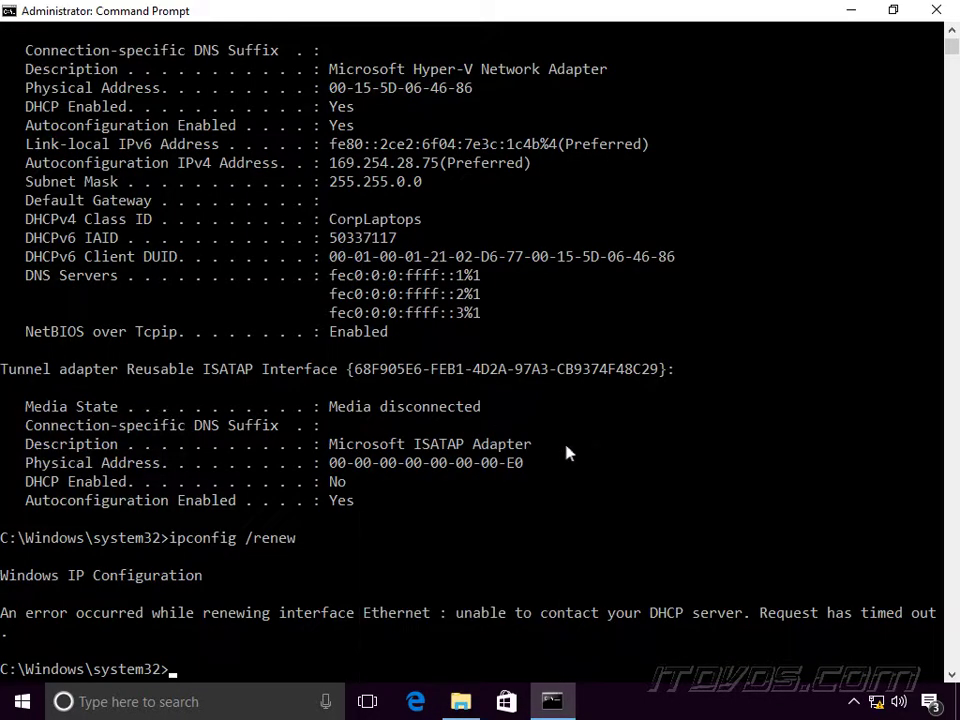
Step: Assign the Ethernet adapter static IPv4 address 192.168.6.238, subnet mask 255.255.255.0, default gateway 192.168.6.1 and preferred DNS server 192.168.6.100
click(460, 700)
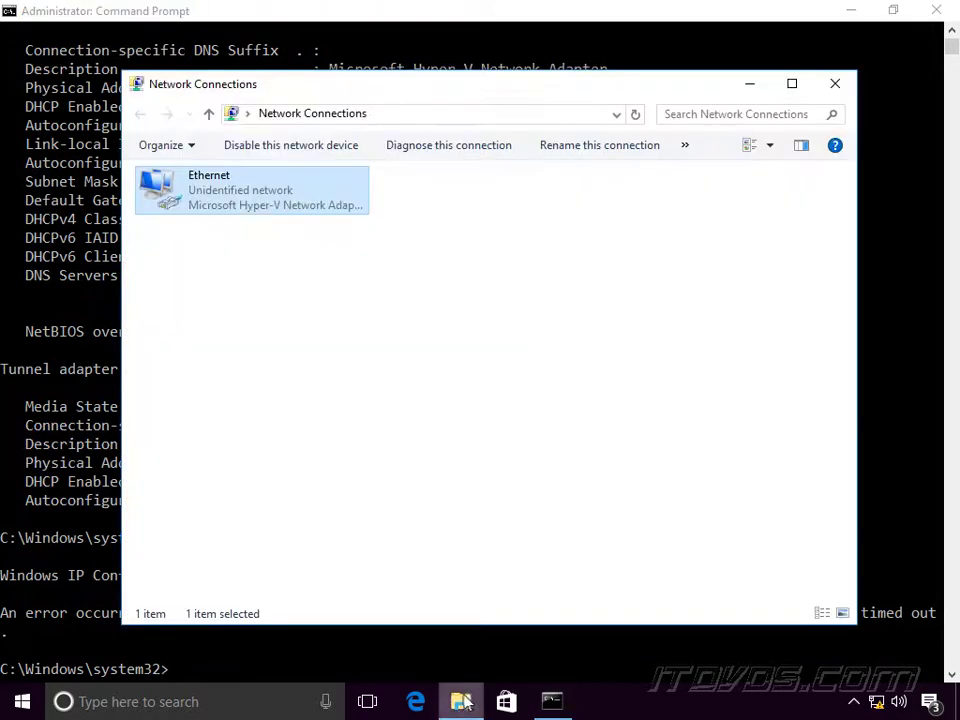
right_click(260, 215)
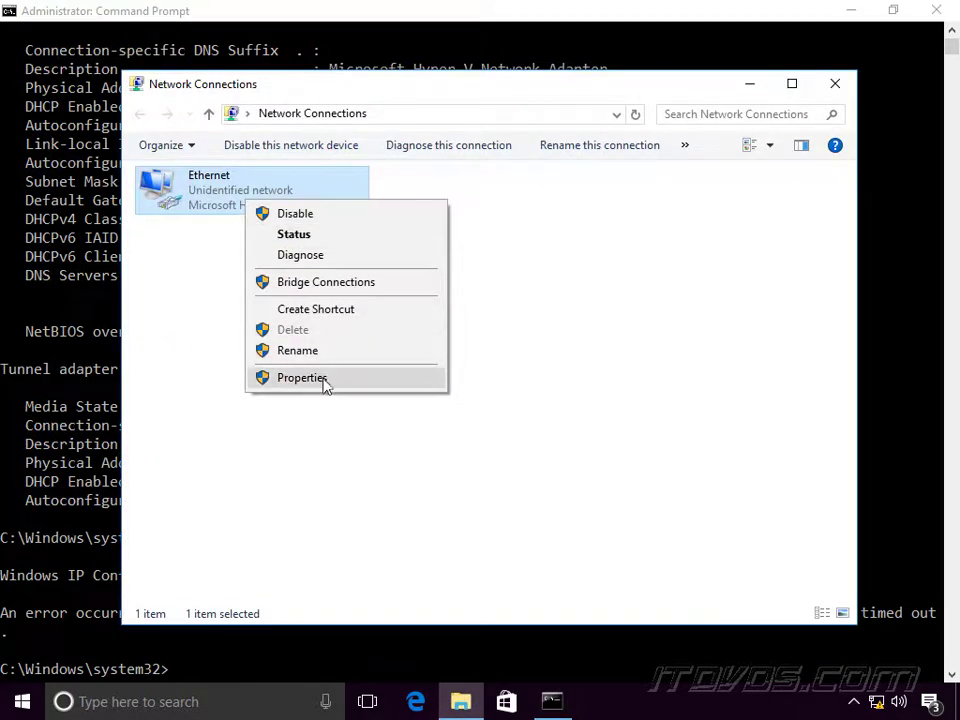
click(322, 380)
click(319, 362)
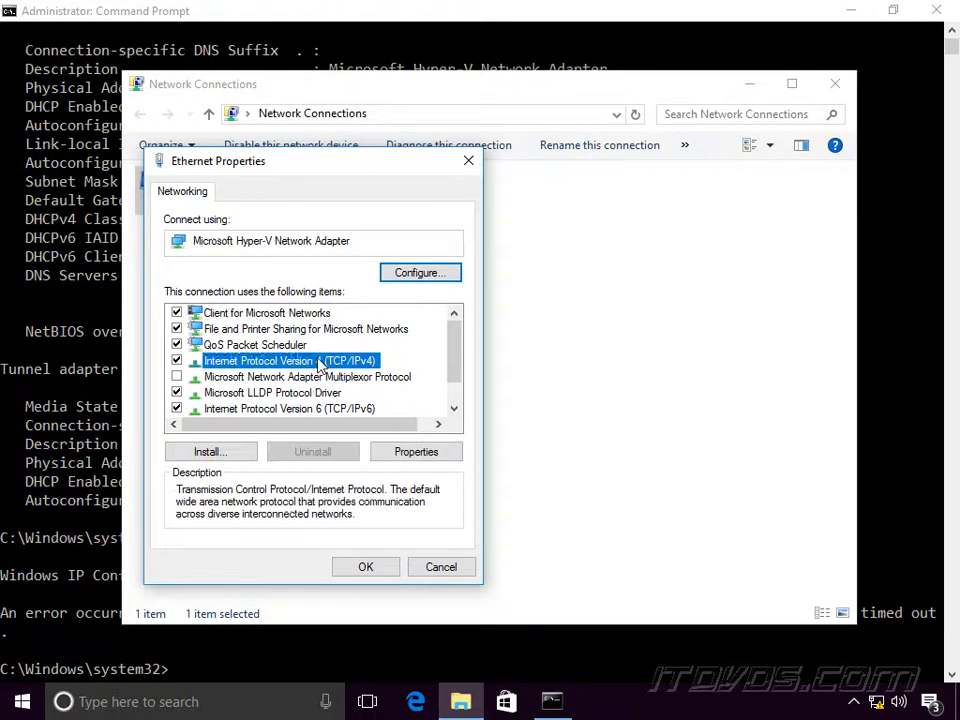
click(423, 453)
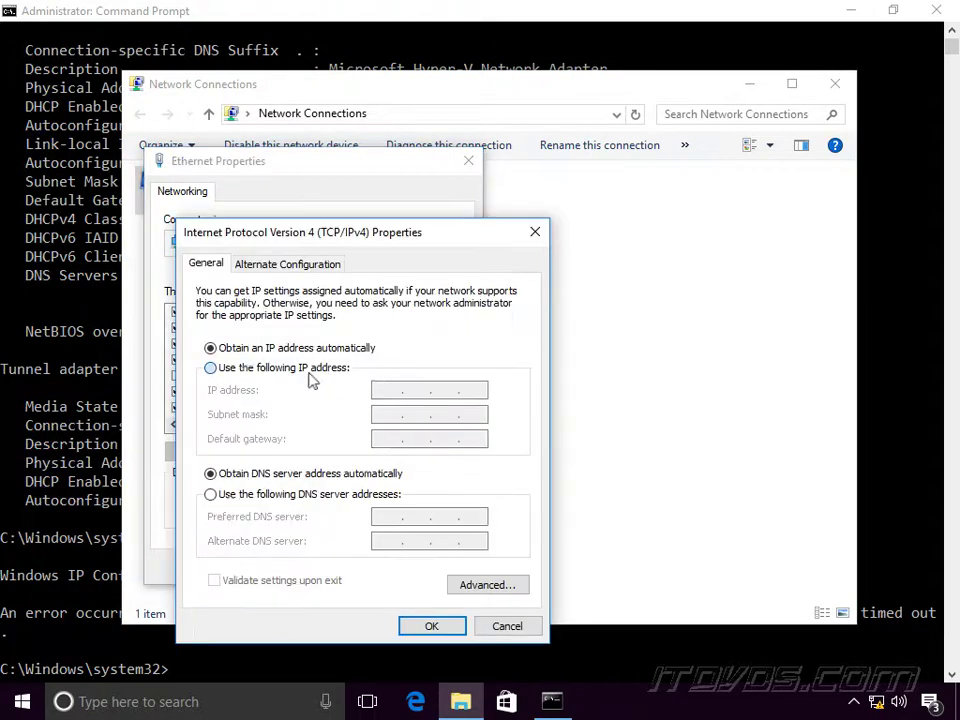
click(311, 372)
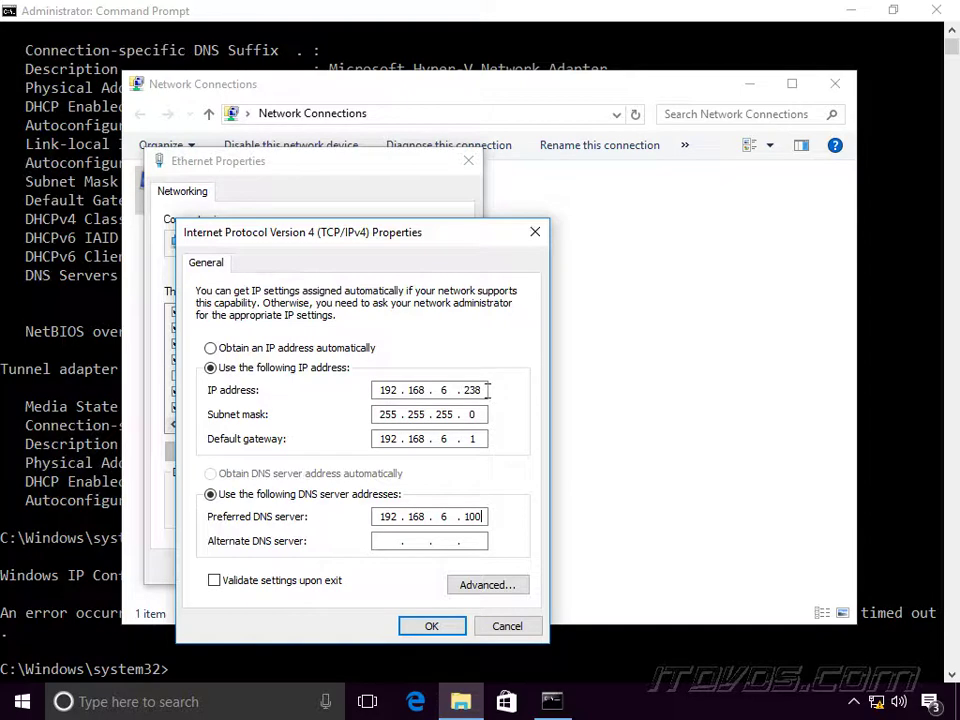
click(448, 632)
click(384, 569)
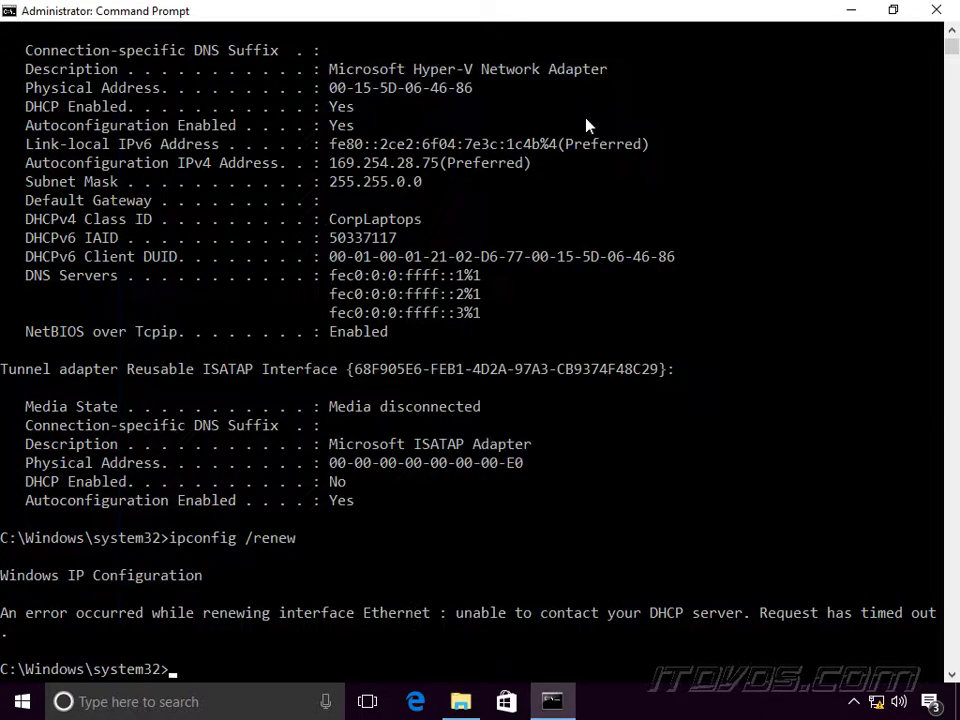
Step: Display the current IP configuration in the Command Prompt with ipconfig
text(ipconfig)
key(Return)
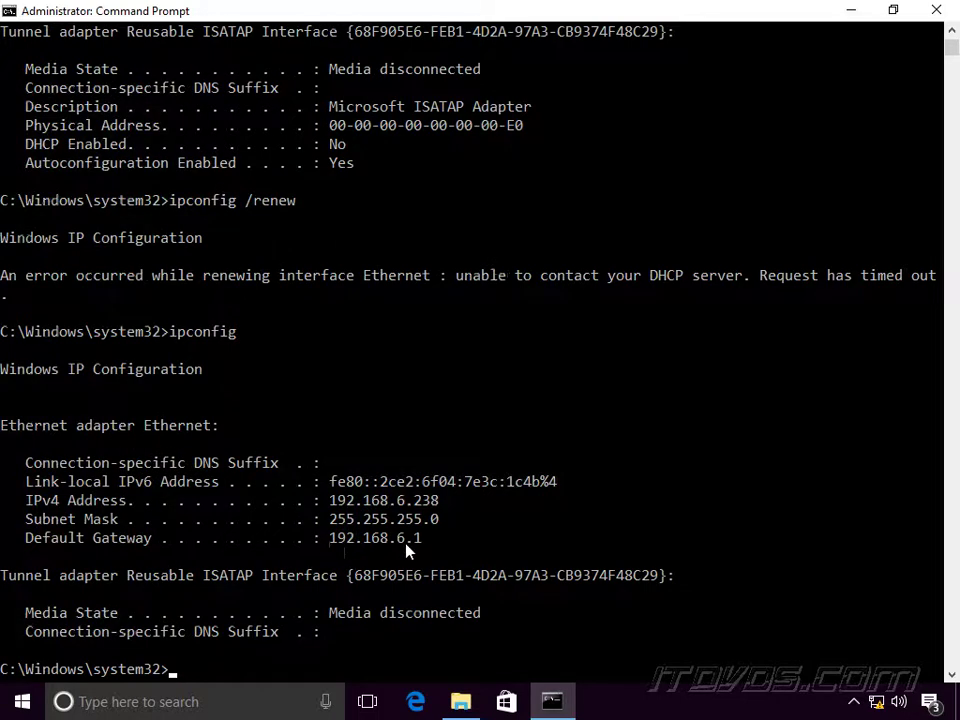
Step: Test network connectivity by pinging the default gateway 192.168.6.1 and google.com
text(ping 192.168.6.1)
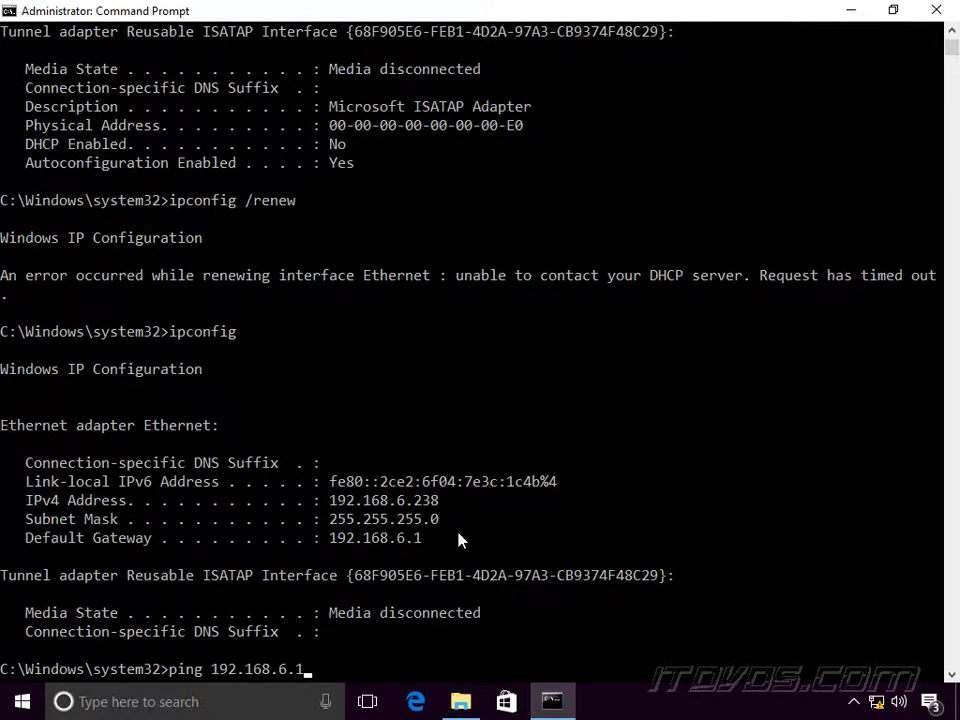
key(Return)
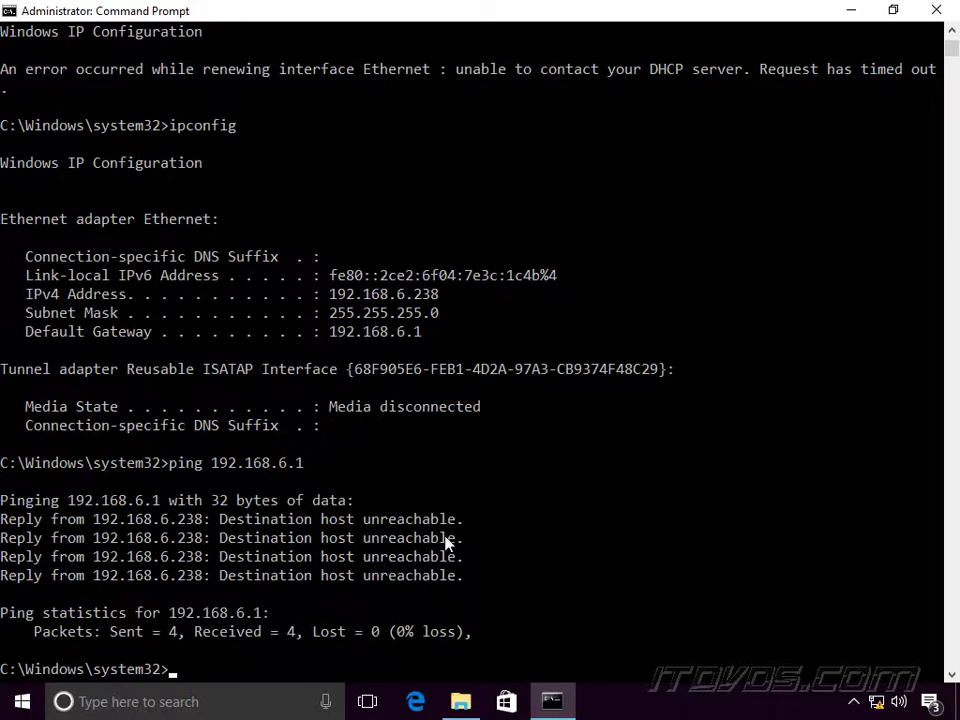
text(ping google.com)
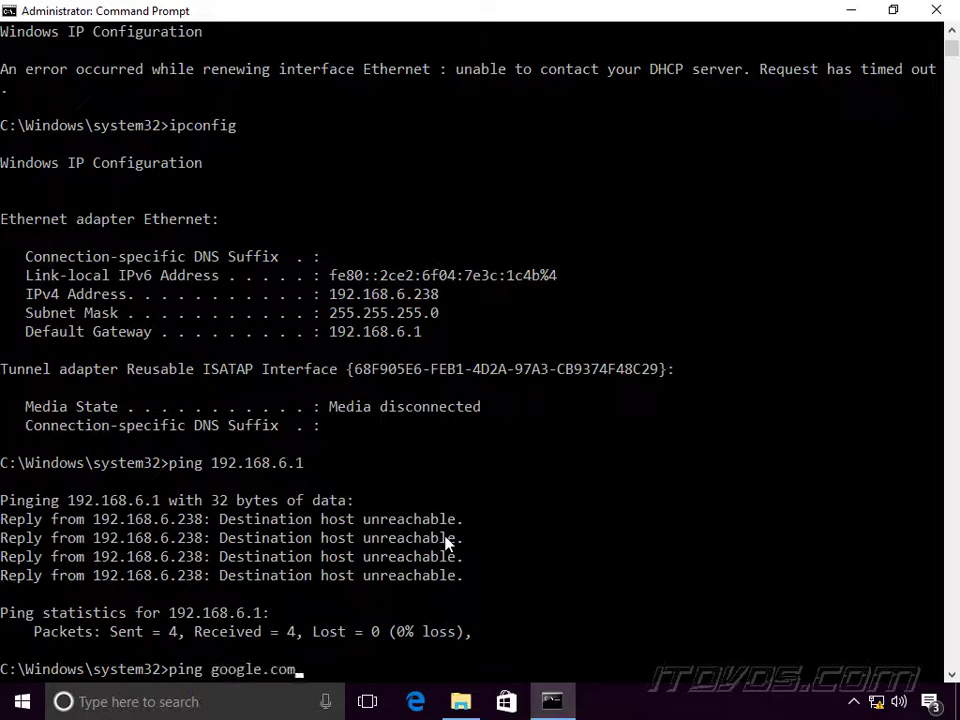
key(Return)
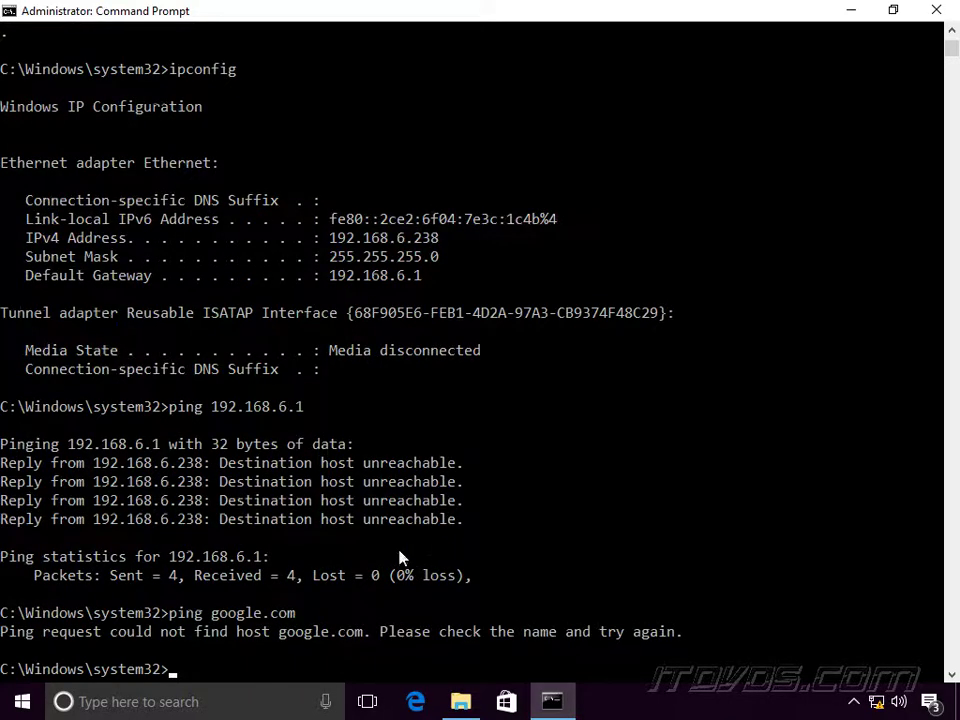
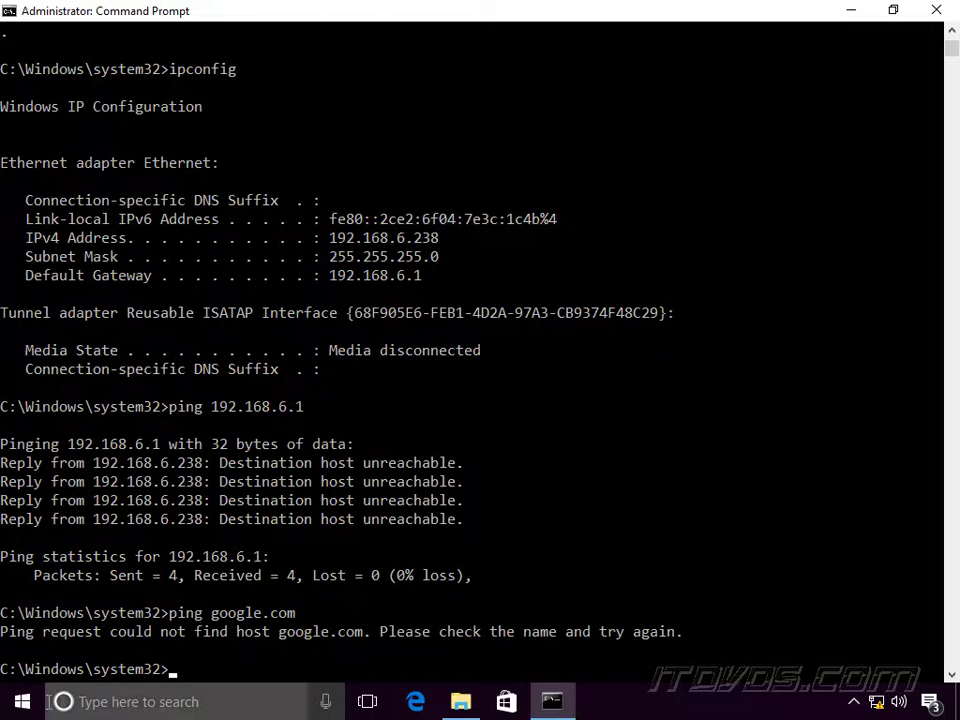
Step: Open Event Viewer and maximize its window
click(24, 703)
text(even)
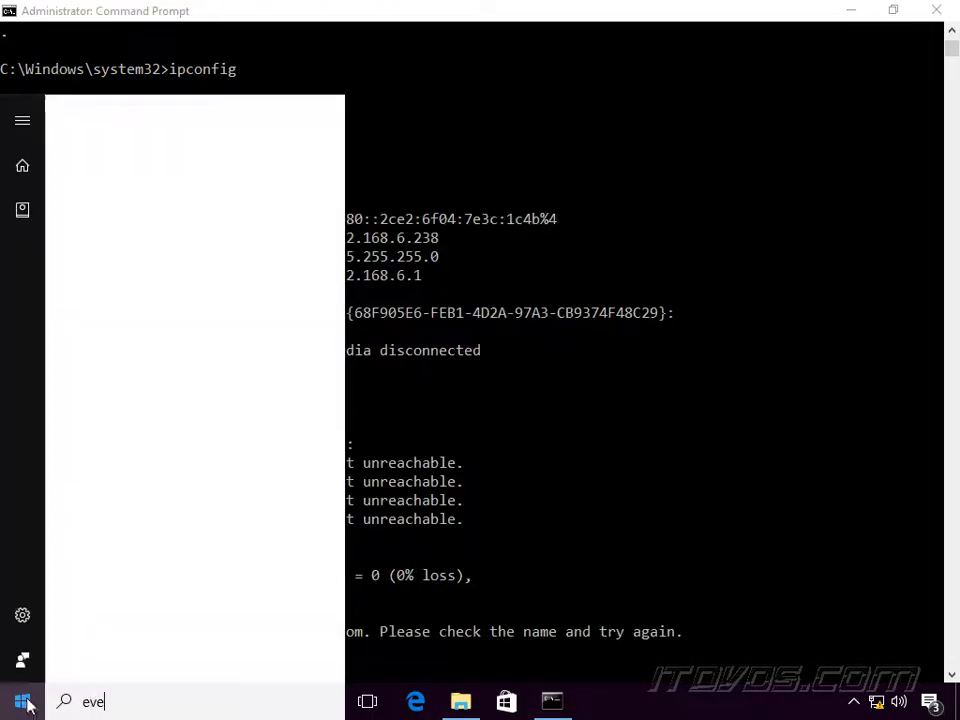
click(24, 703)
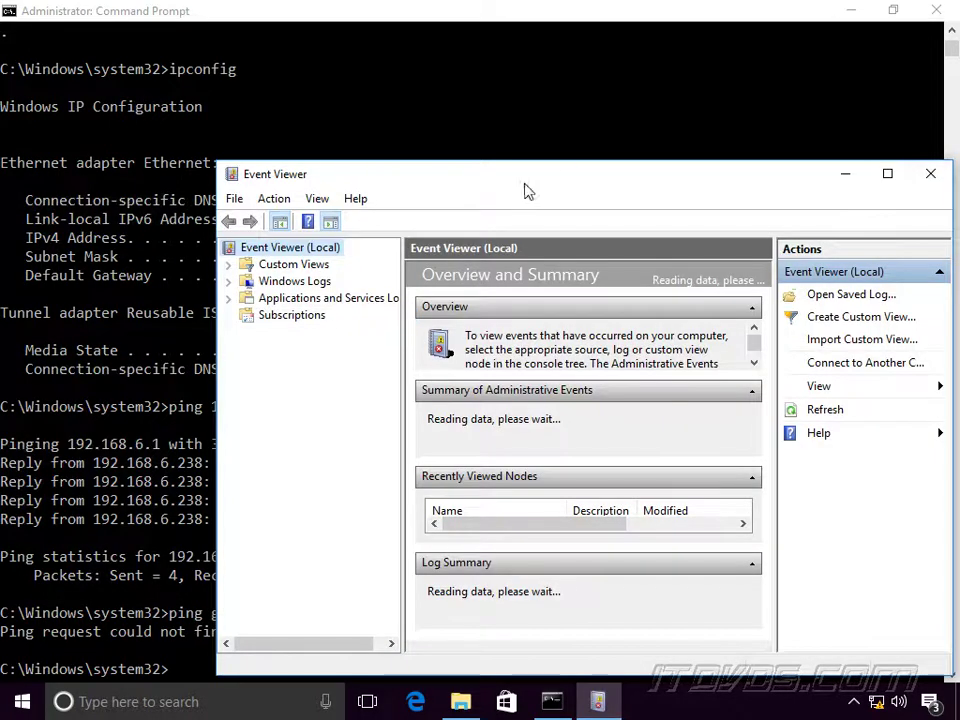
double_click(403, 189)
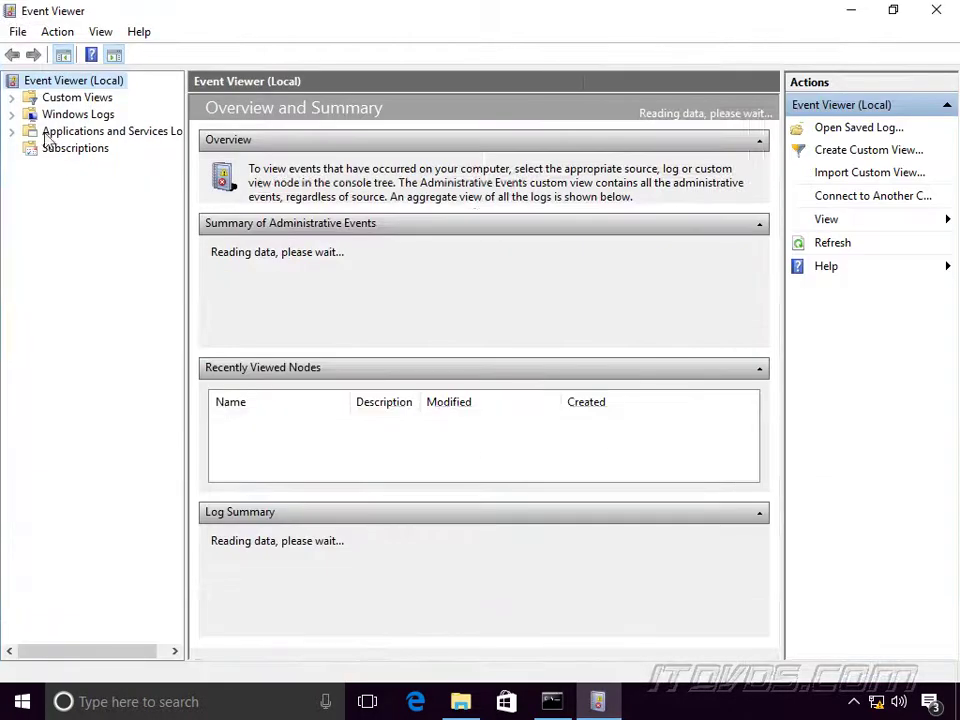
Step: View the System and Application logs under Windows Logs, and minimize Event Viewer
click(12, 114)
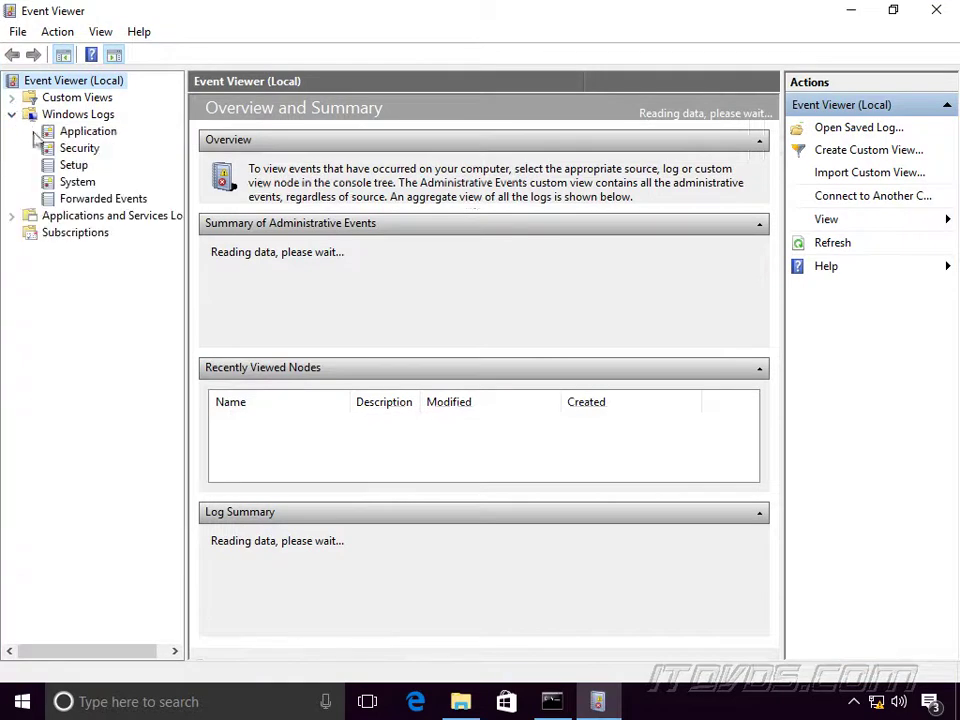
click(82, 182)
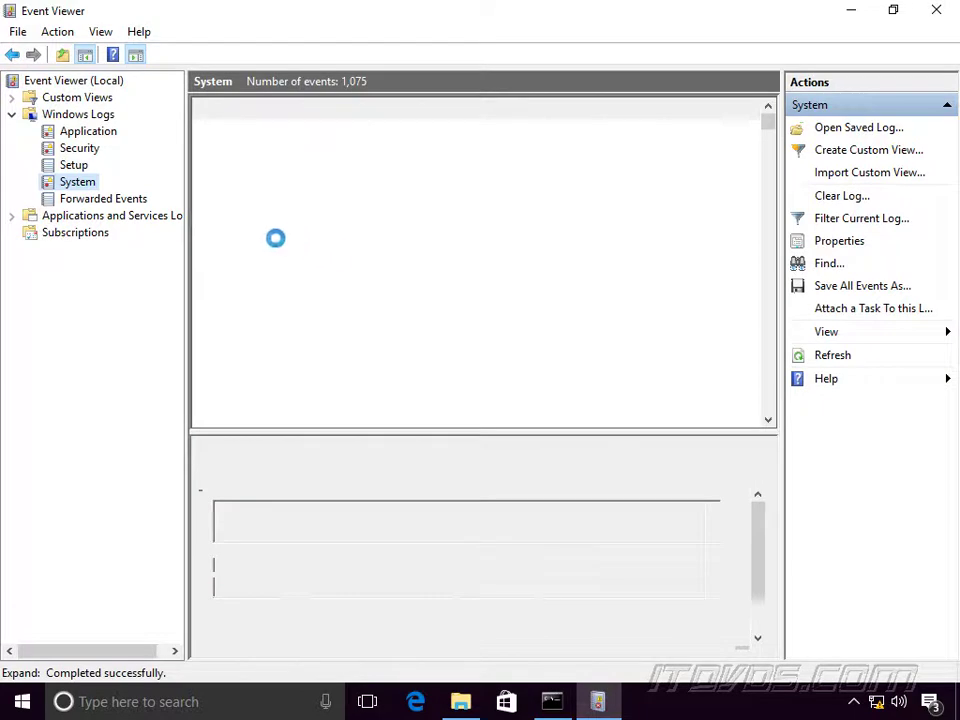
click(96, 134)
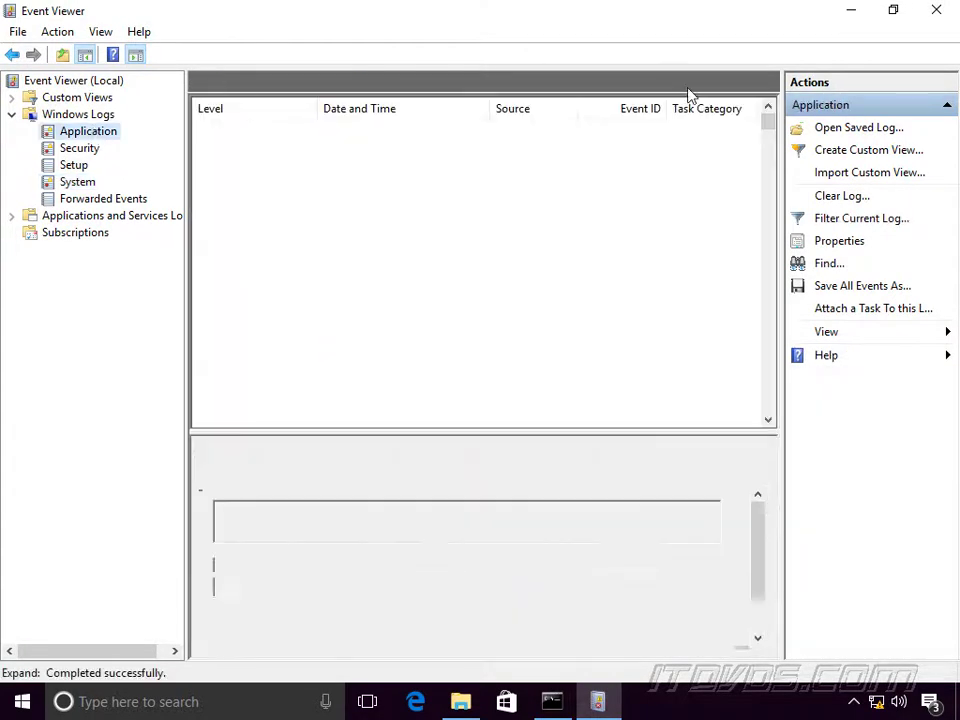
click(857, 14)
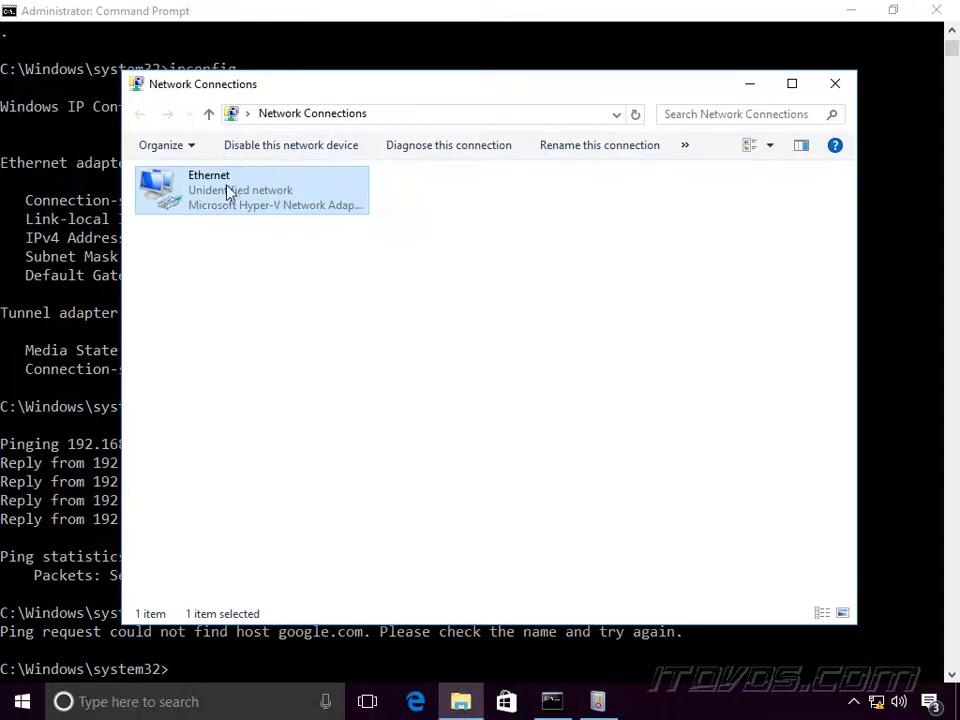
Step: Set the Ethernet adapter's IPv4 properties to obtain the IP address and DNS server address automatically
right_click(229, 191)
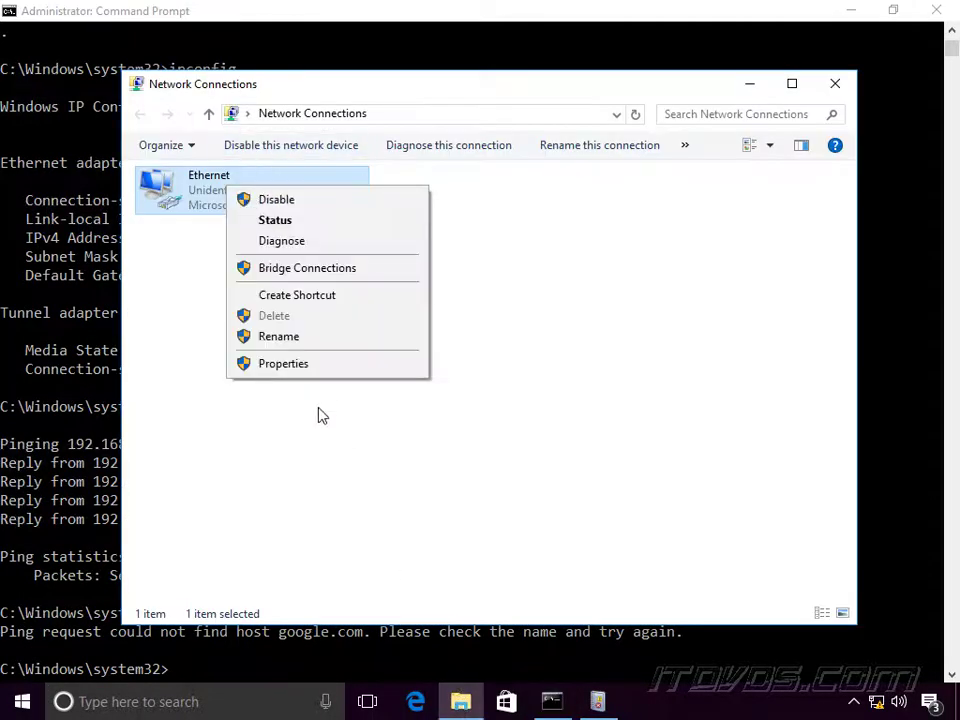
click(322, 366)
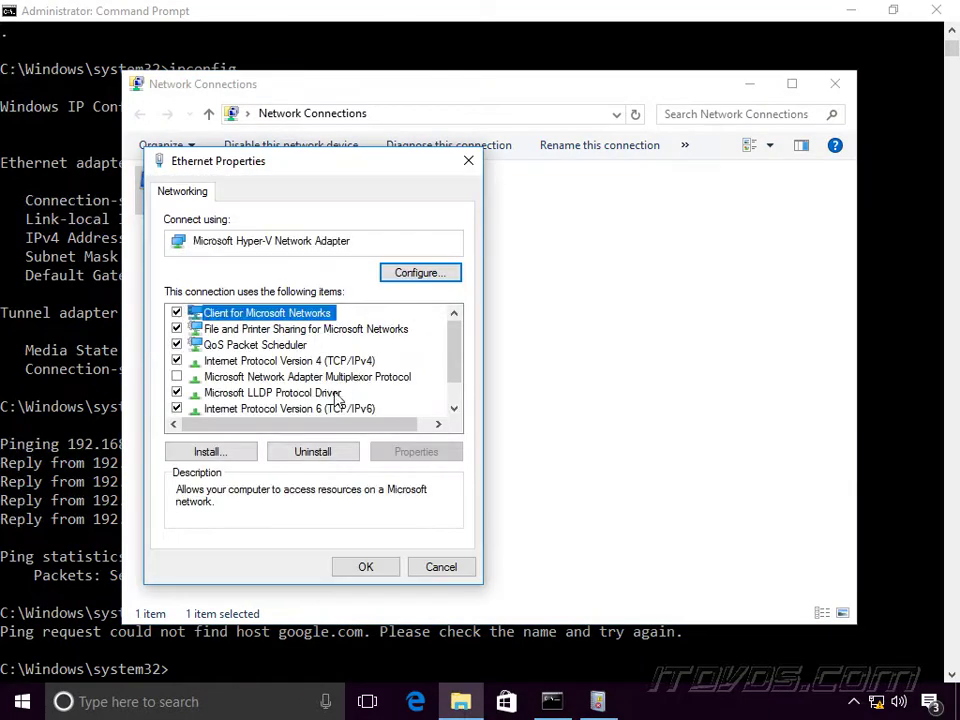
click(345, 362)
click(425, 452)
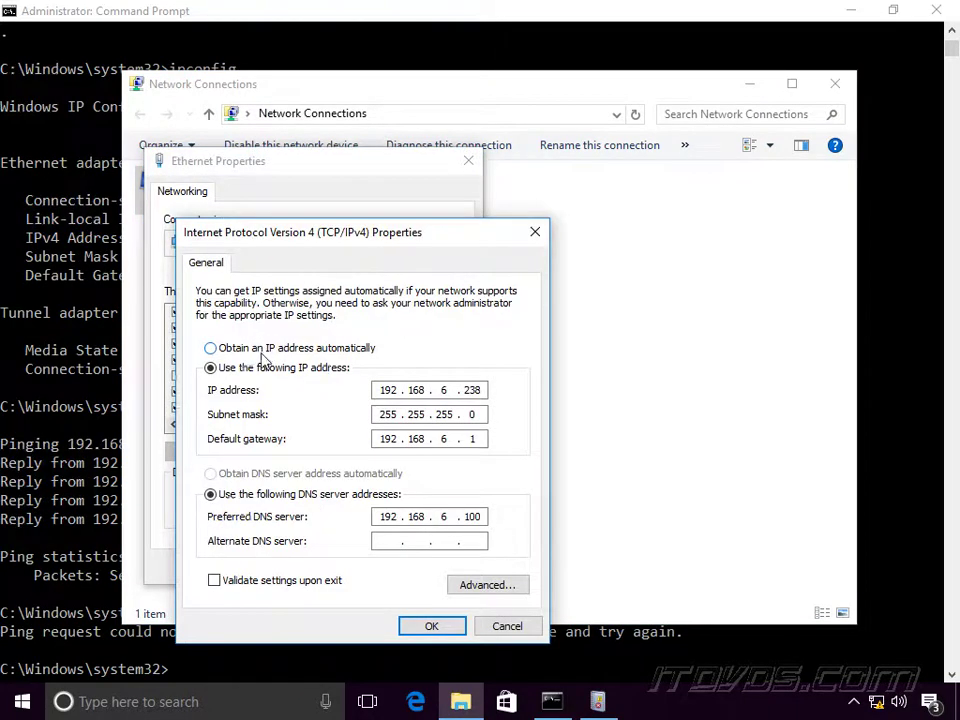
click(260, 349)
click(267, 474)
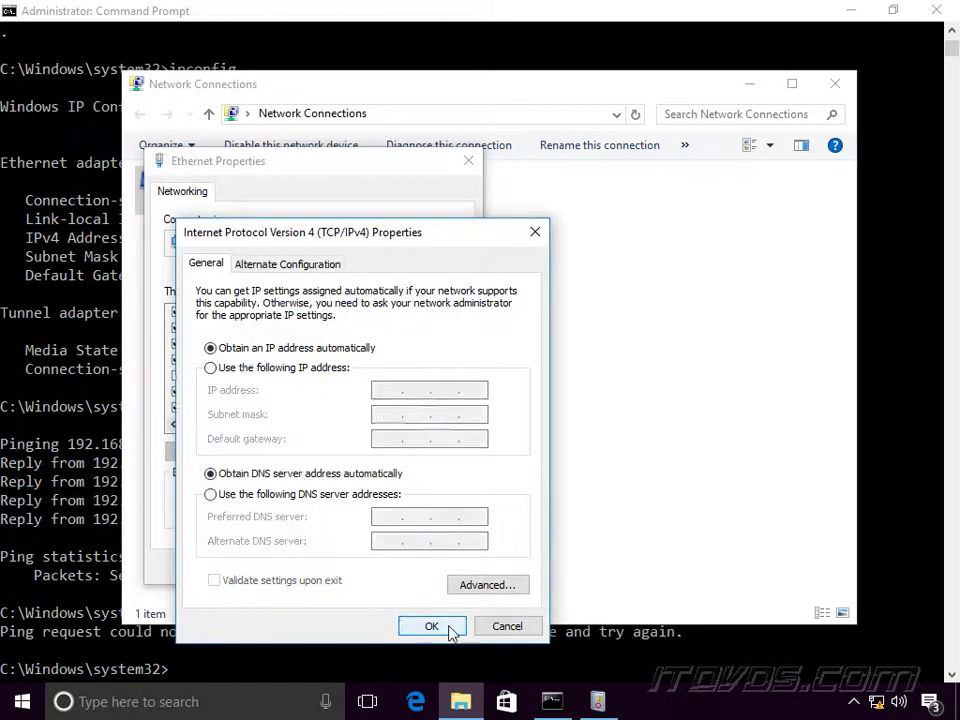
click(447, 628)
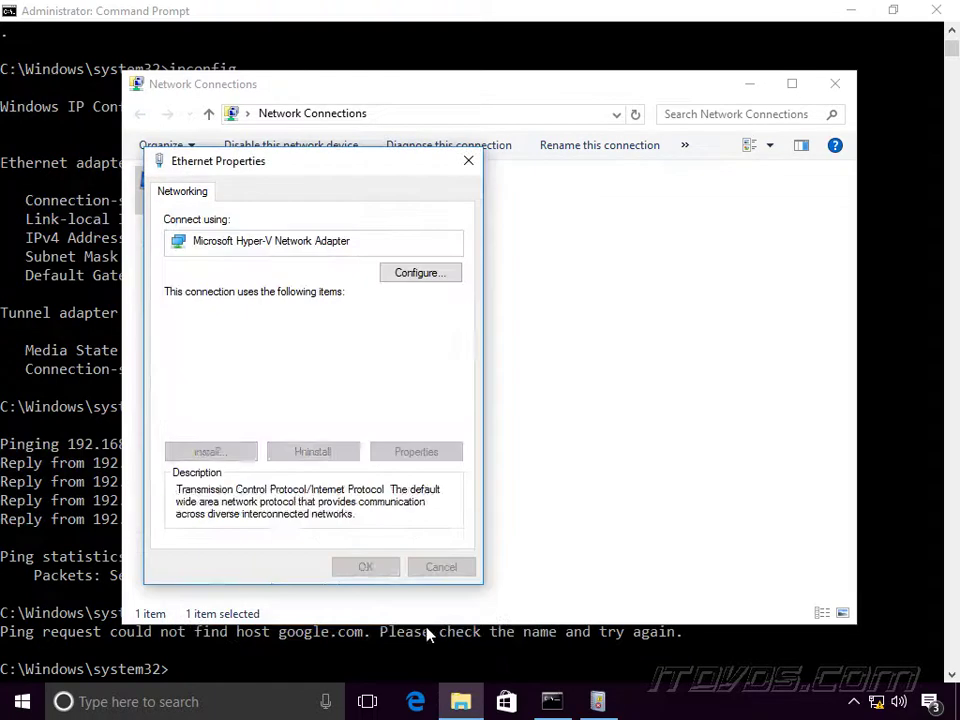
key(Return)
Step: Display the basic IP configuration with ipconfig and the full details with ipconfig /all in the Command Prompt
click(330, 640)
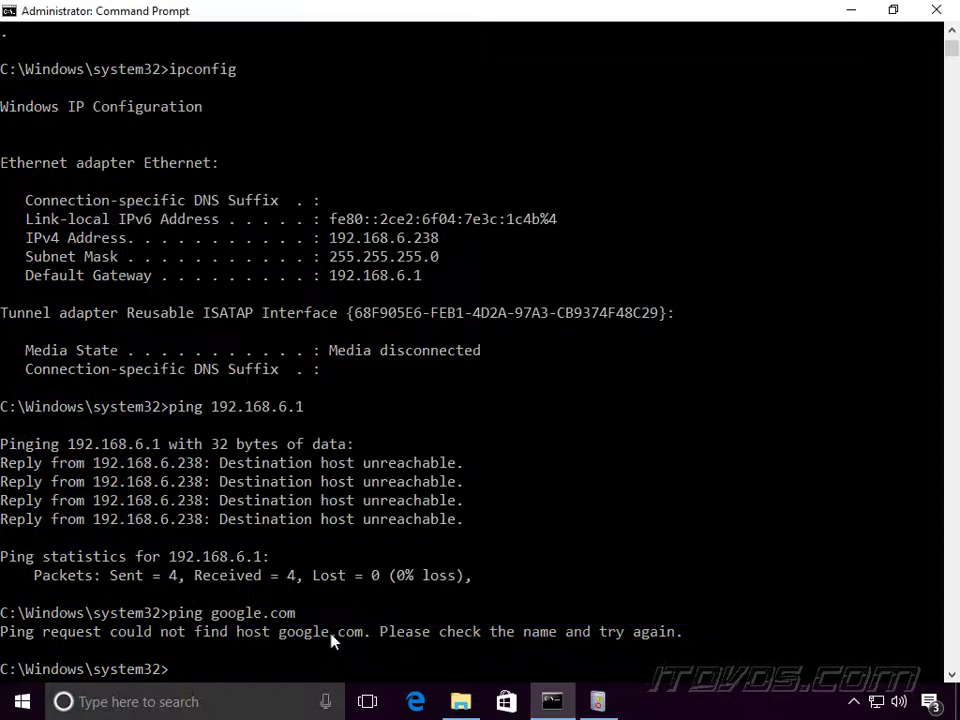
text(ipconfig)
key(Return)
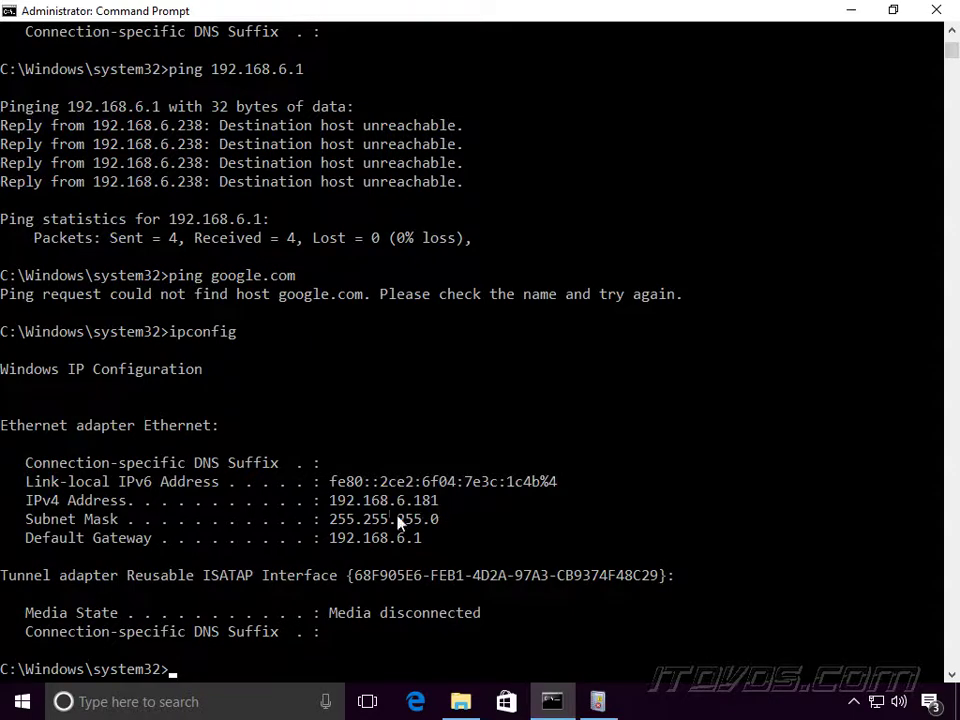
text(ipconfig /all)
key(Return)
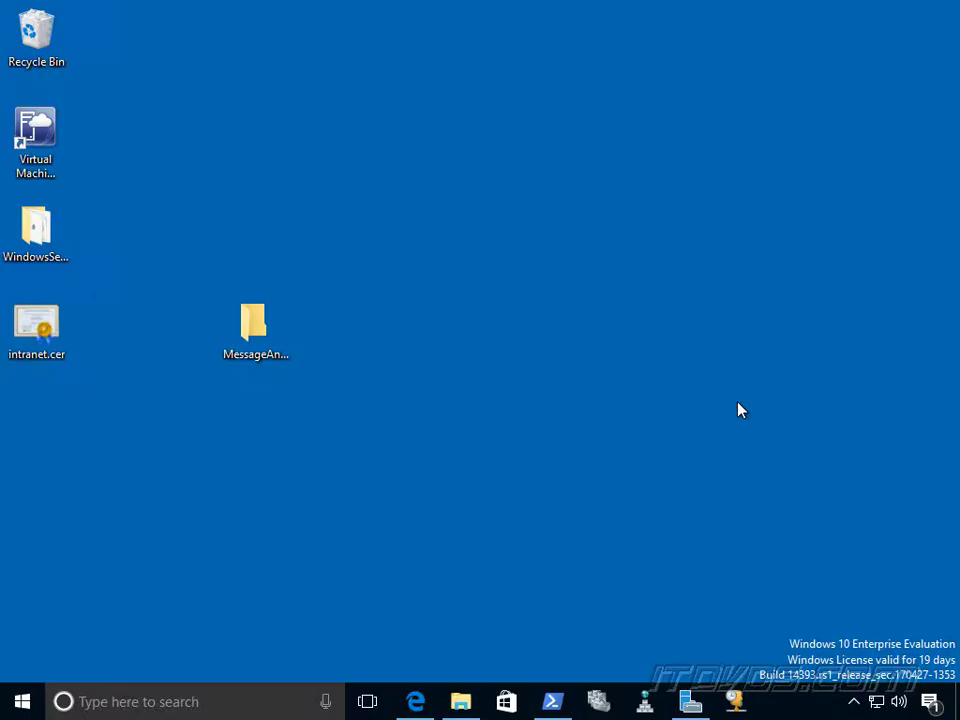
Step: Open the DHCP console and add the authorized server dhcp01.itdvdscorp.com to it
click(736, 701)
click(553, 78)
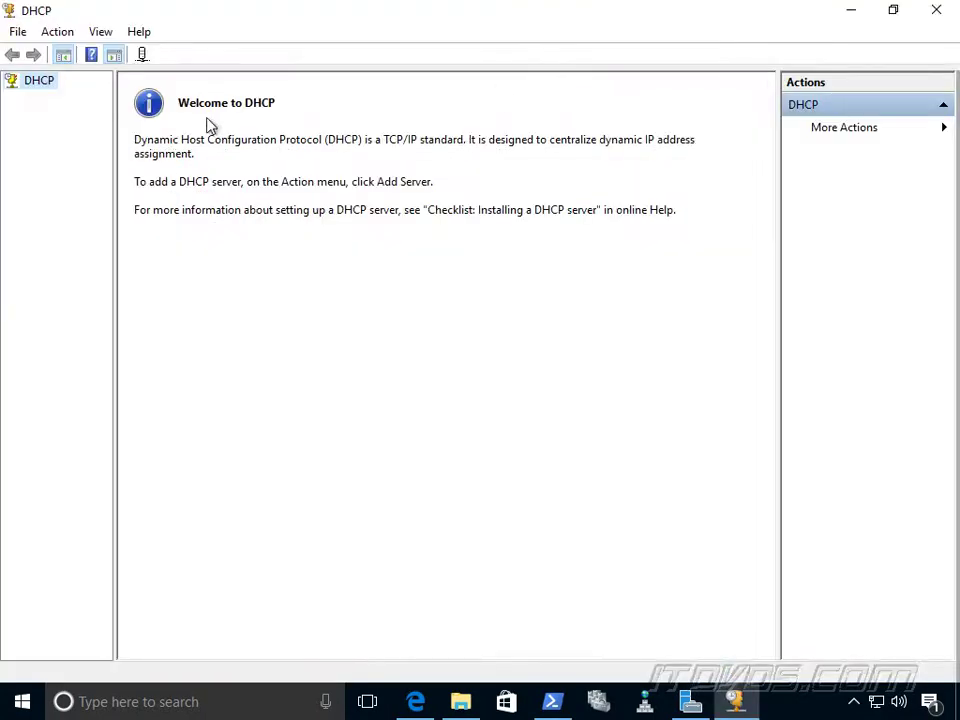
right_click(27, 86)
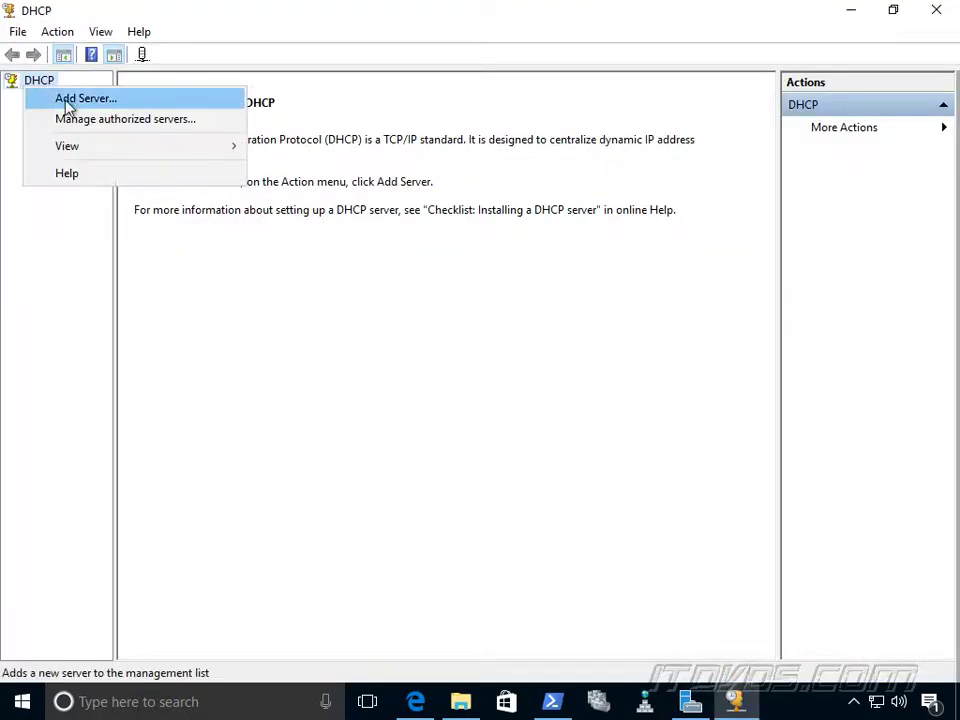
click(75, 100)
click(315, 302)
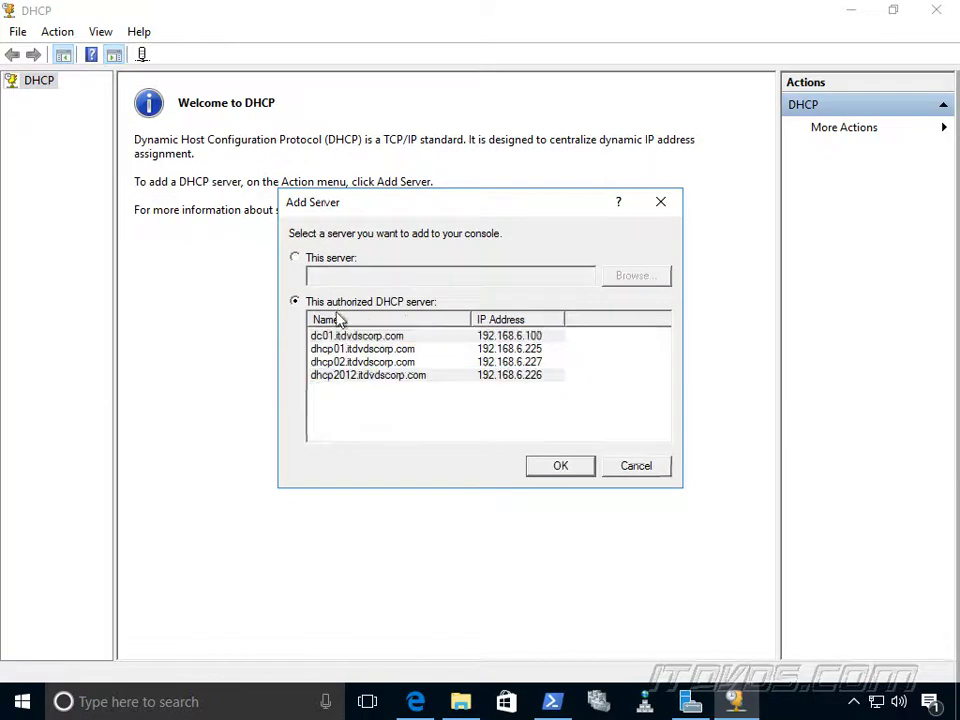
click(348, 350)
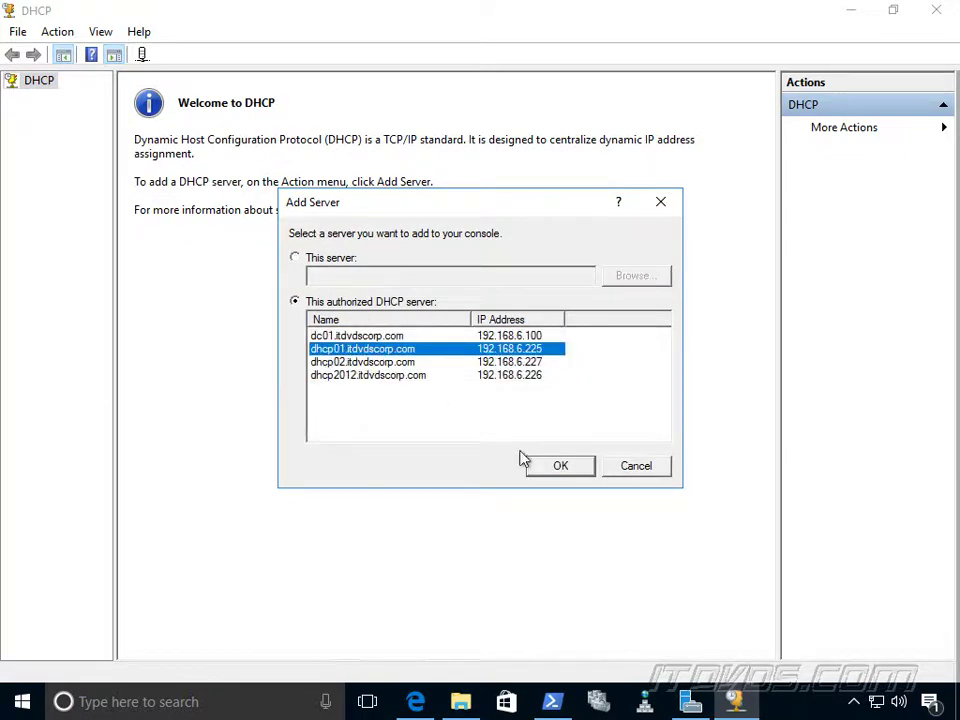
click(561, 467)
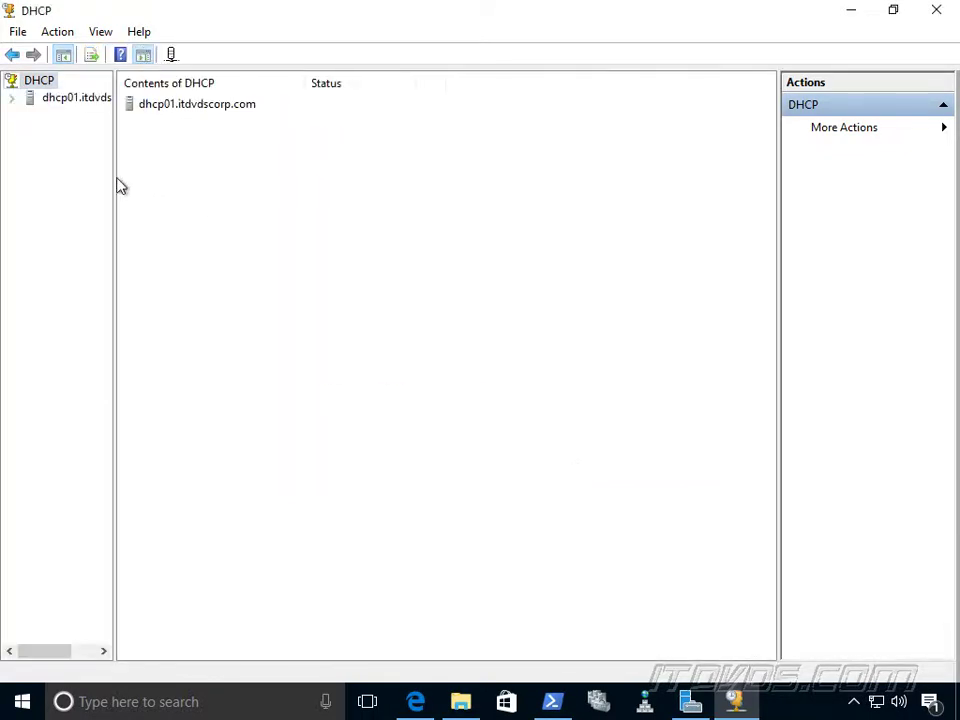
Step: Widen the console tree, expand dhcp01.itdvdscorp.com and check the server's service tasks and authorization command
drag(115, 177, 237, 178)
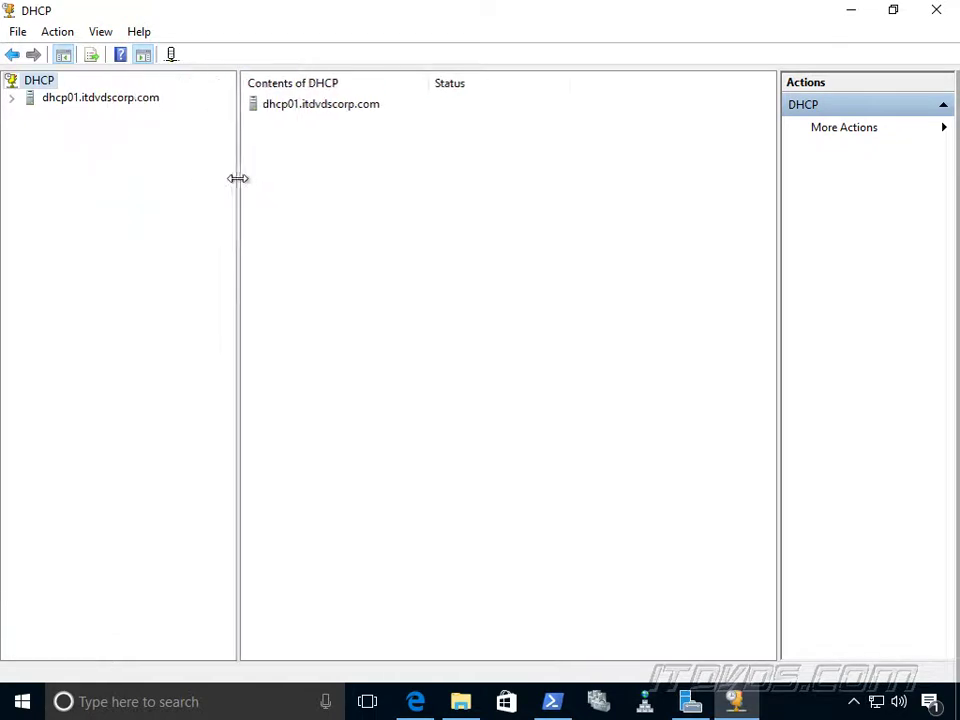
click(11, 98)
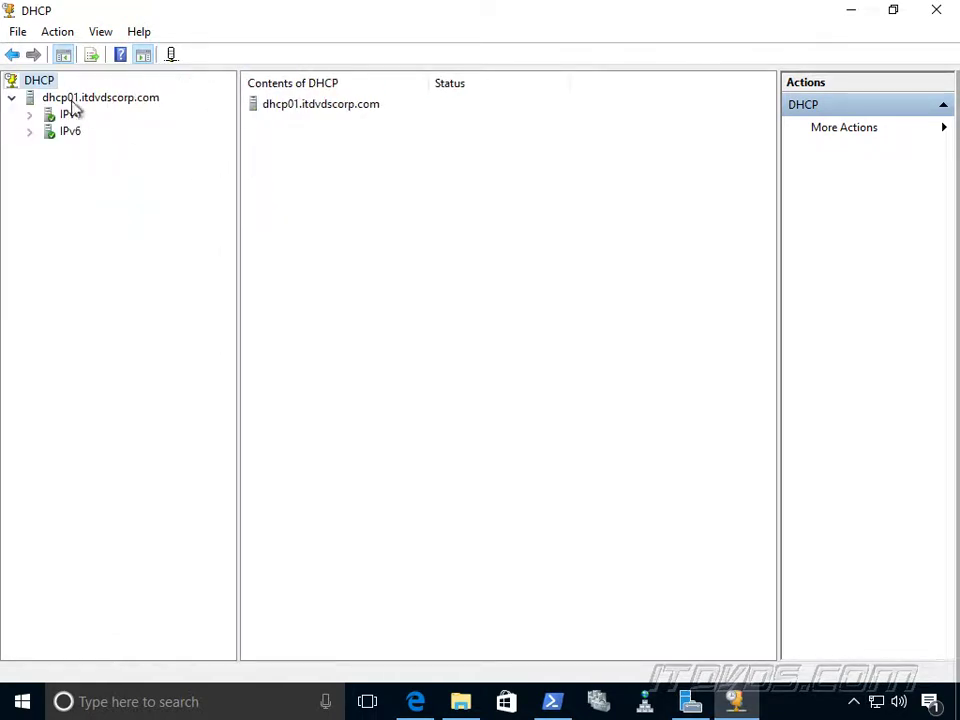
click(70, 98)
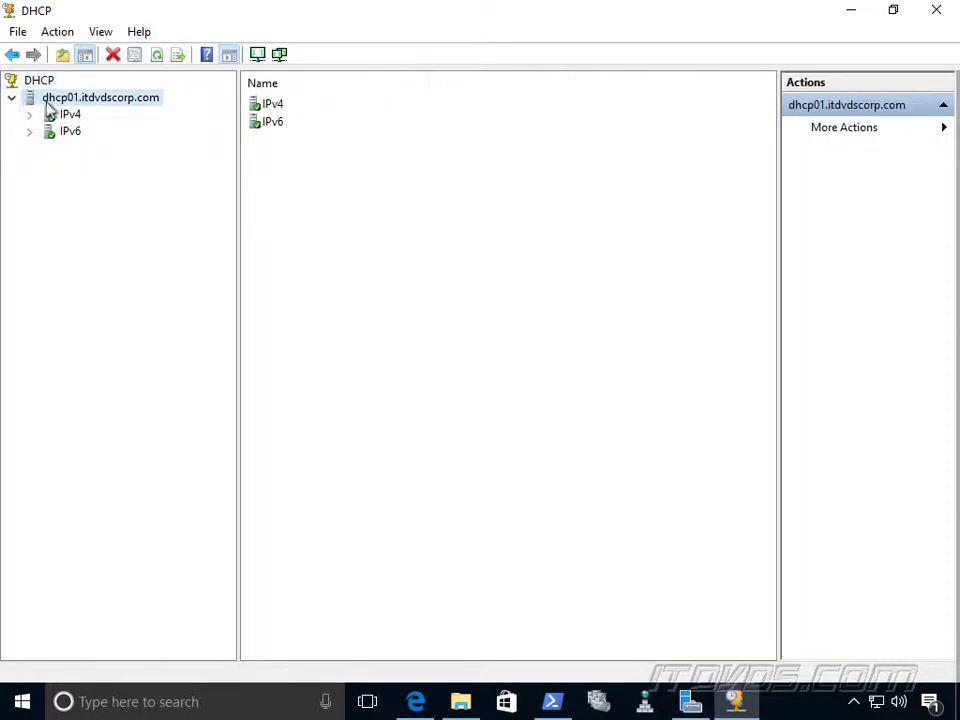
right_click(46, 104)
mouse_move(152, 215)
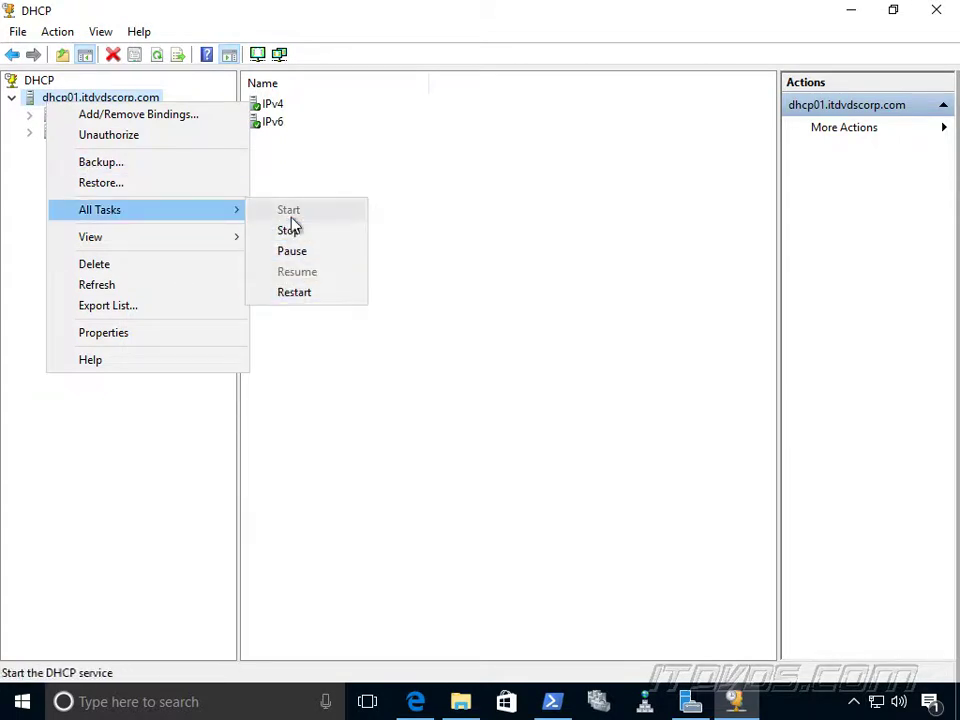
click(358, 30)
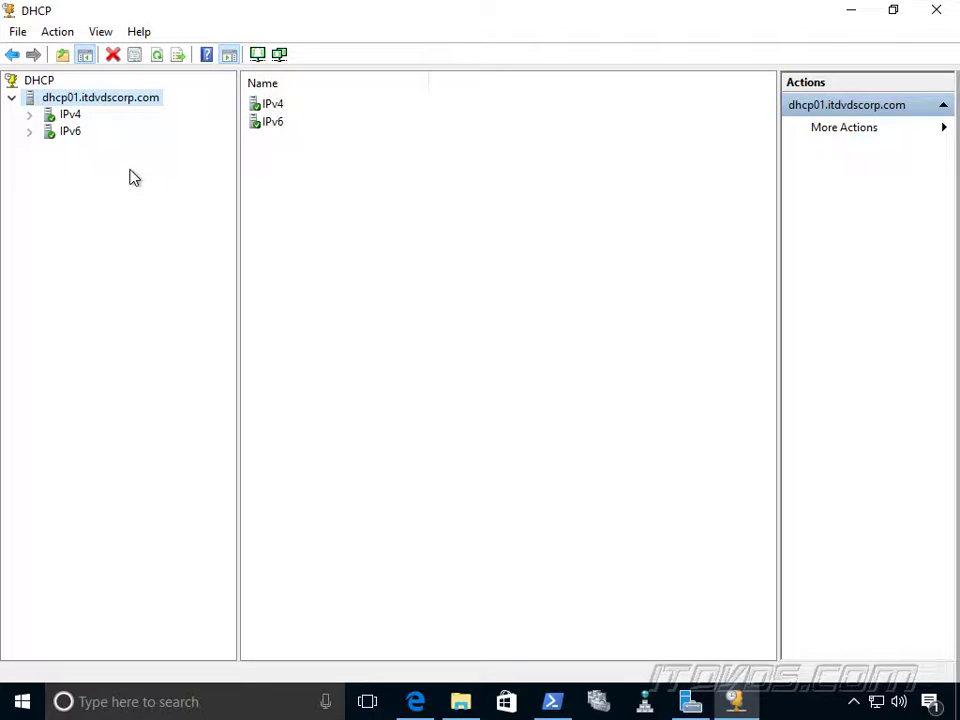
right_click(70, 106)
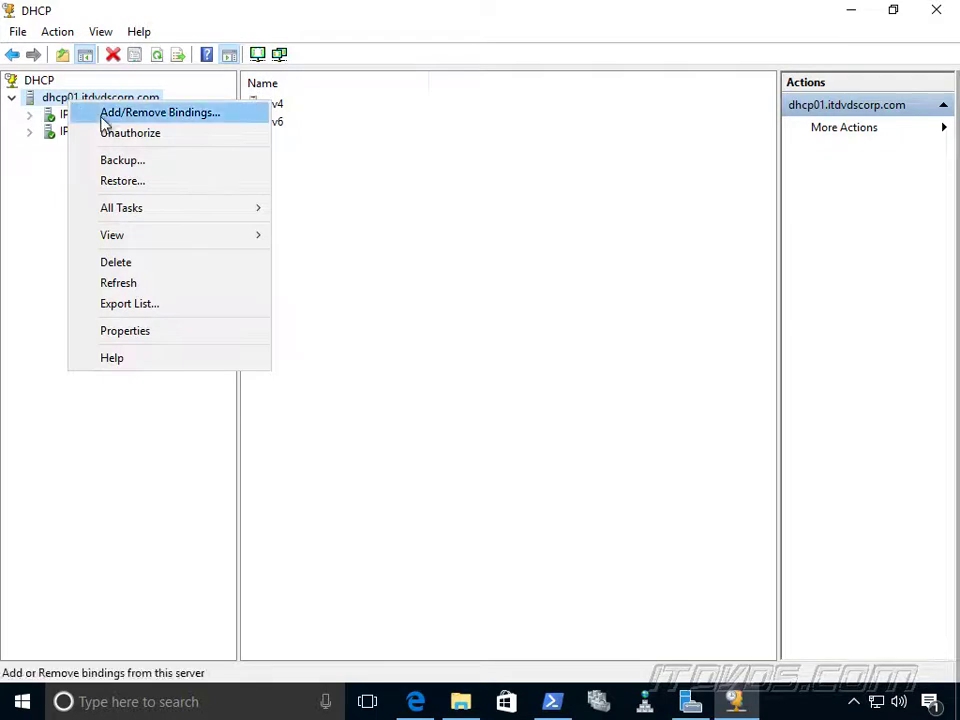
click(38, 200)
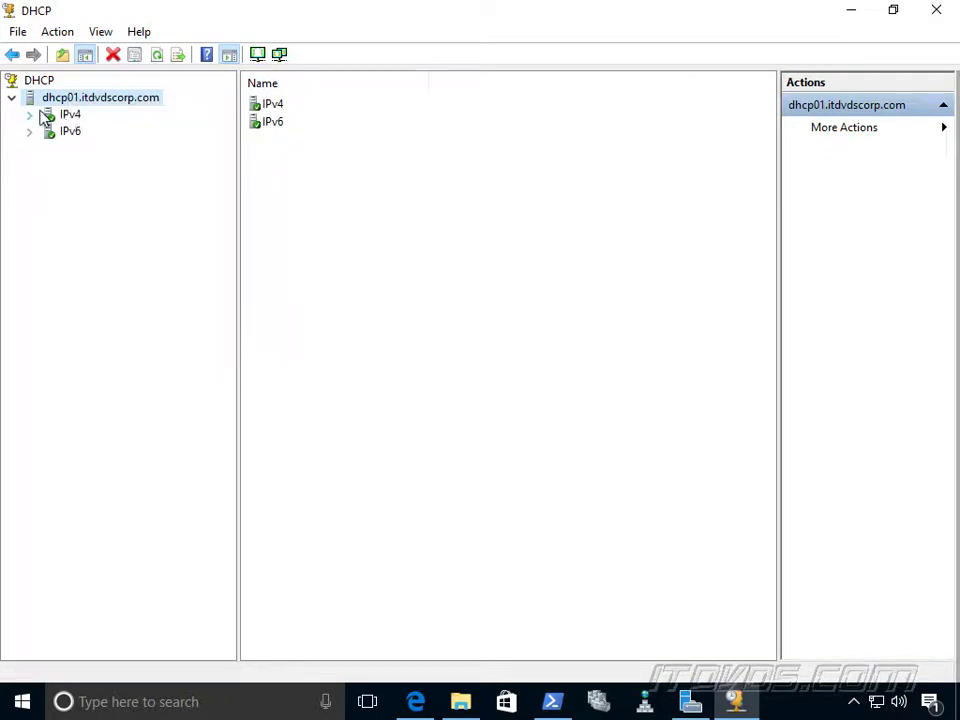
Step: Expand the IPv4 scope 192.168.6.0, check its activation command and view its address pool
click(30, 115)
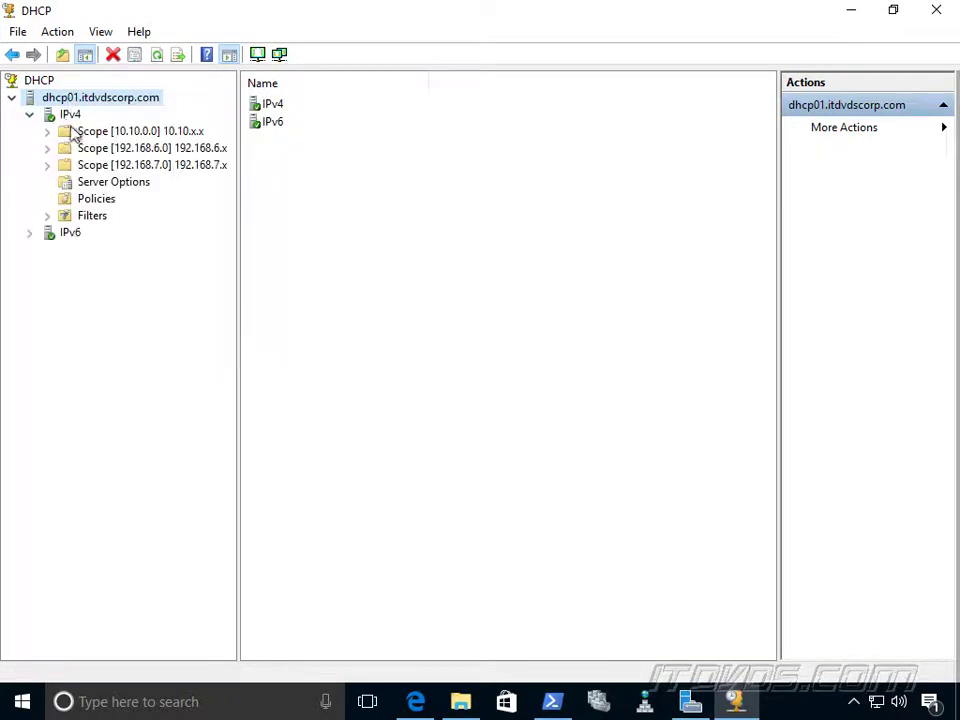
double_click(170, 150)
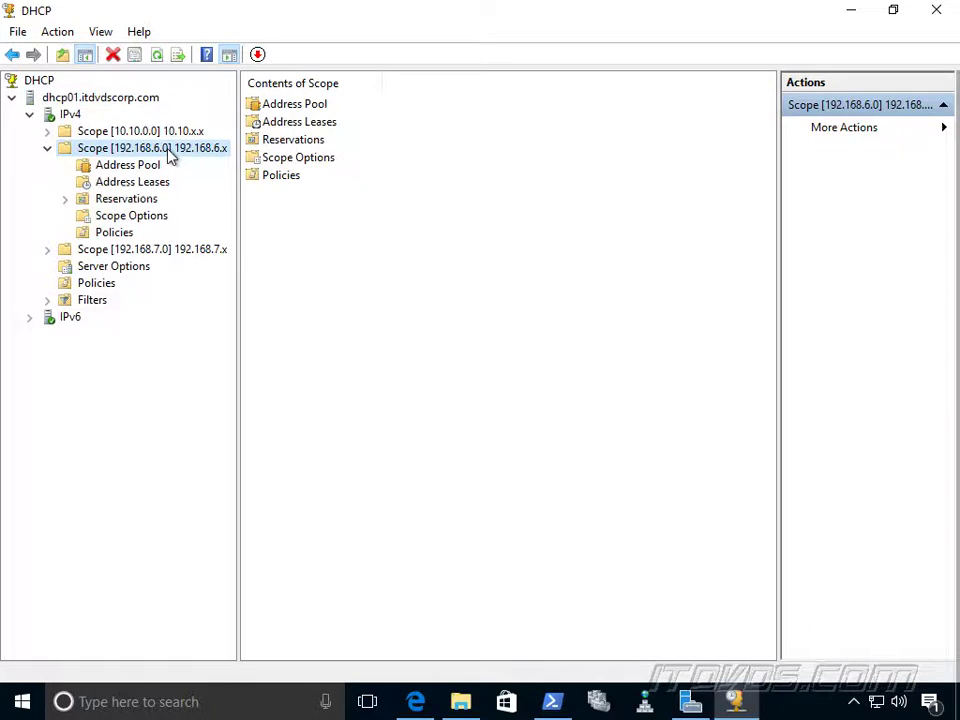
right_click(111, 155)
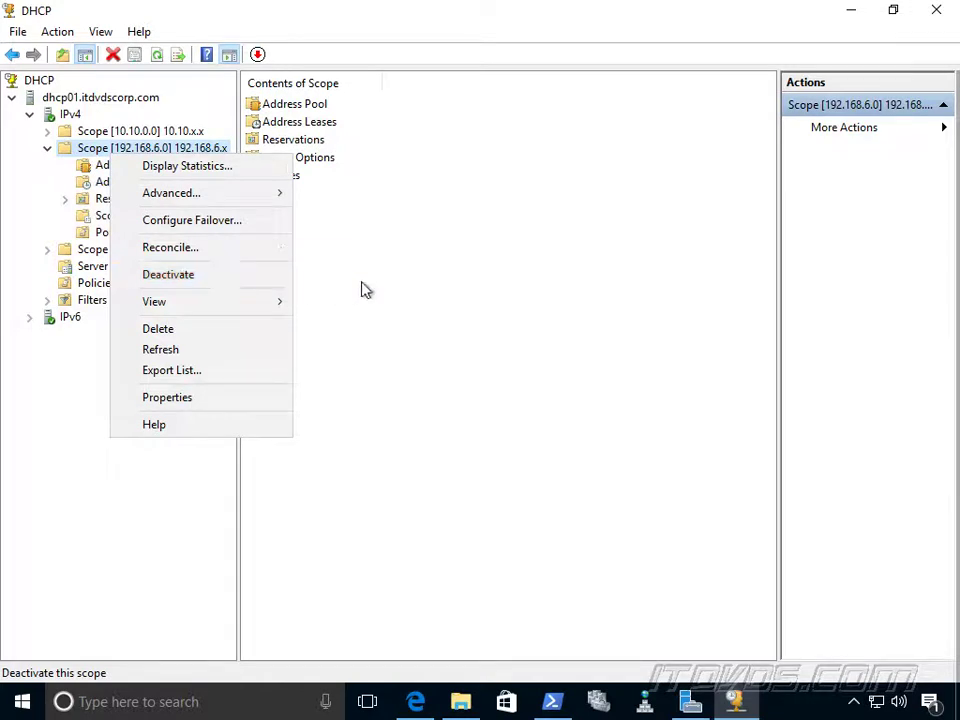
click(386, 336)
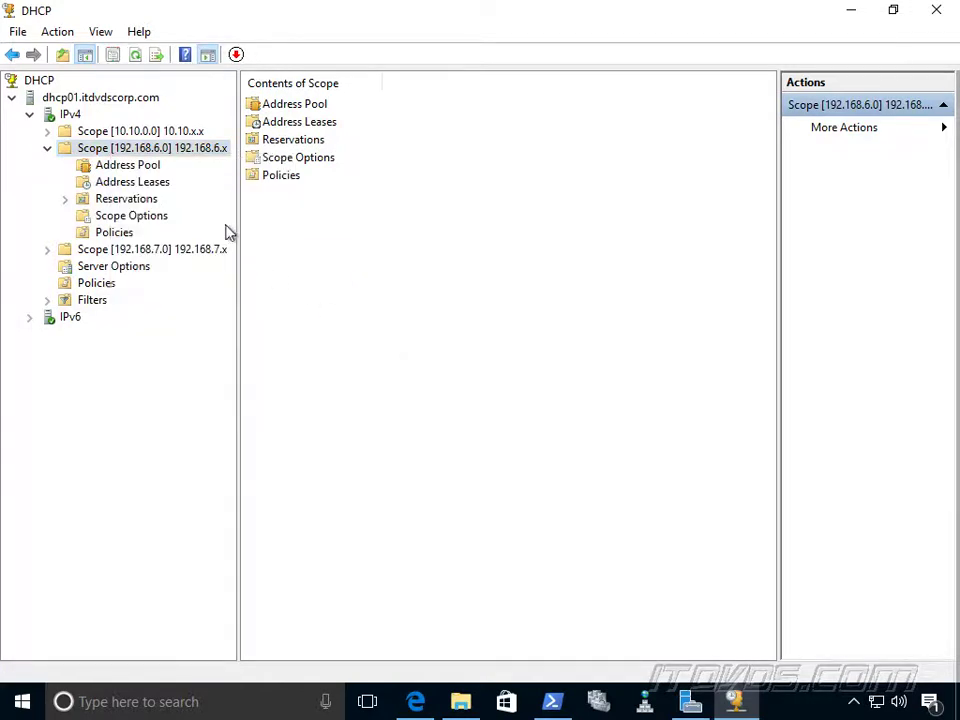
click(133, 168)
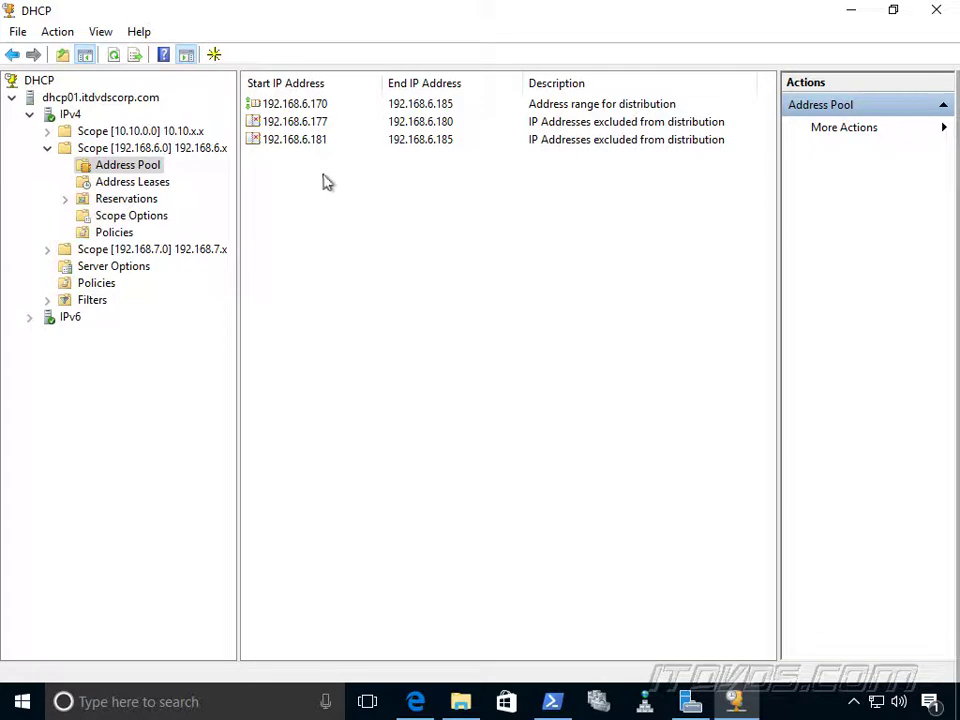
Step: Display the address usage statistics for the 192.168.6.0 scope and close them
right_click(139, 147)
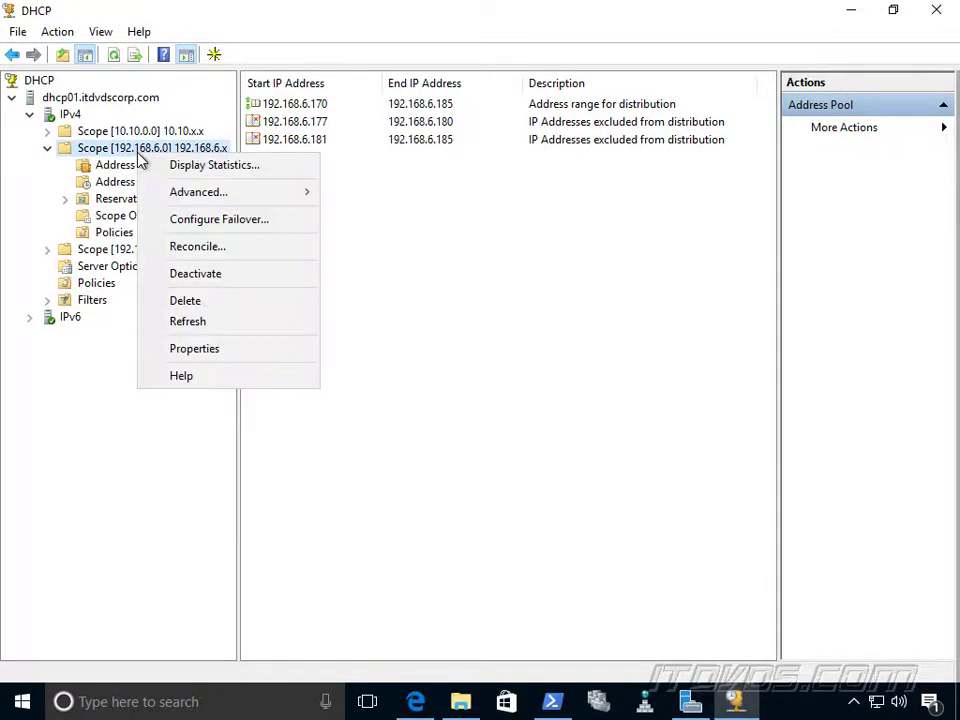
click(212, 168)
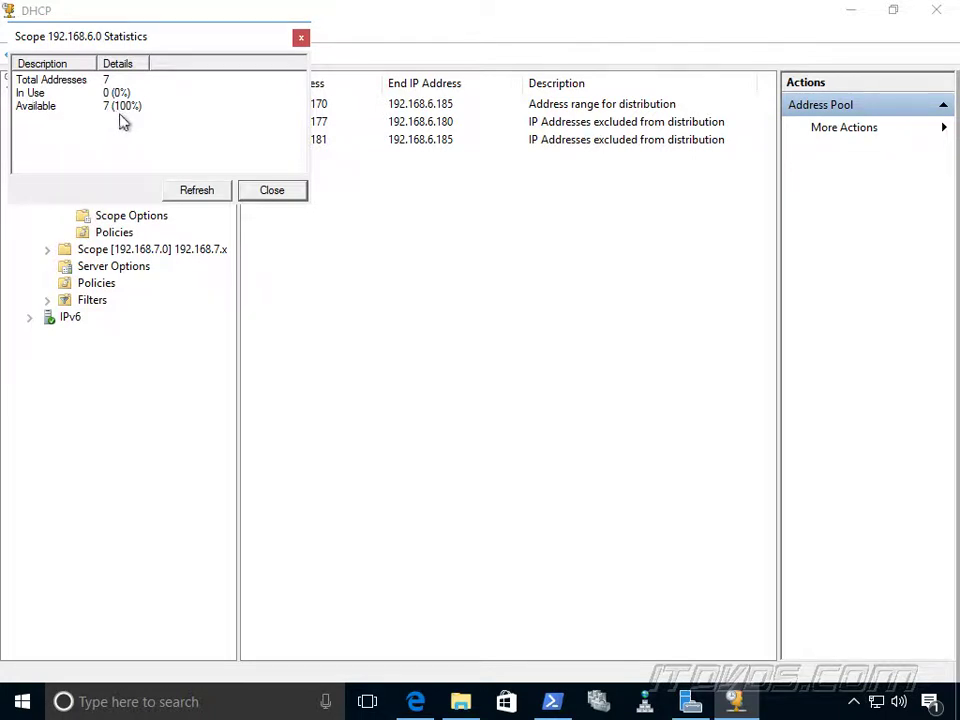
click(284, 190)
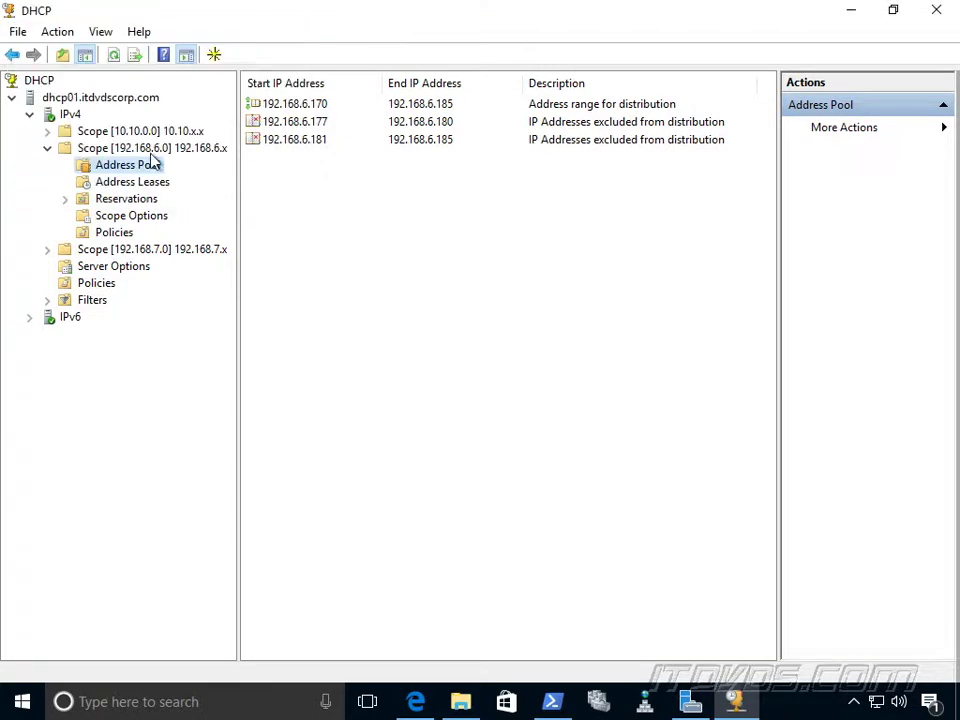
Step: Review the address range and lease duration in the 192.168.6.0 scope's properties, leaving without changes
right_click(146, 148)
click(224, 350)
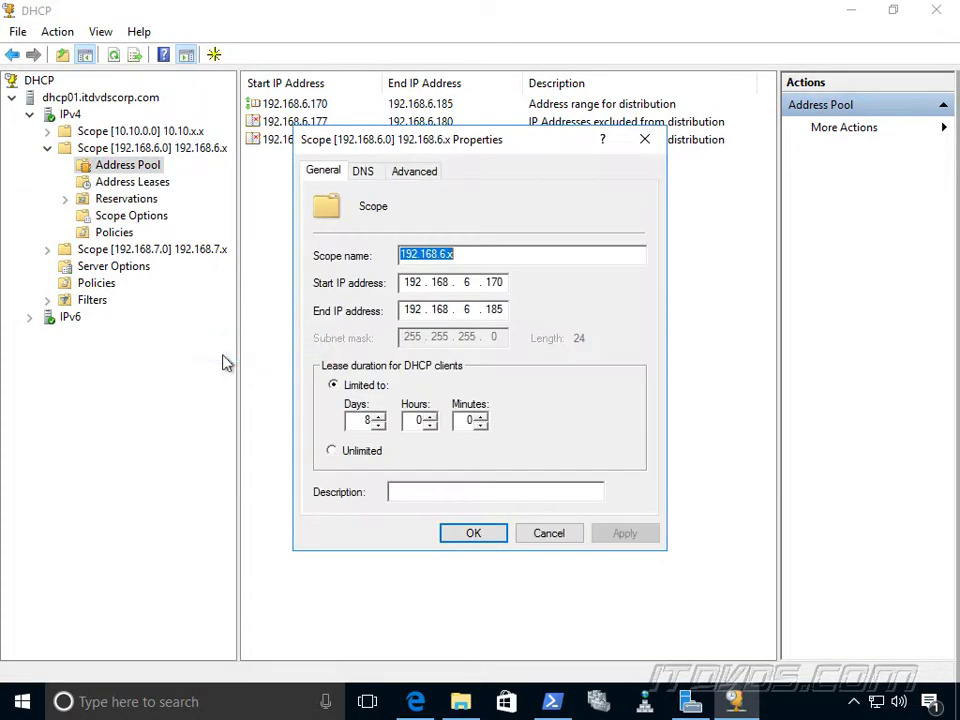
drag(489, 309, 536, 306)
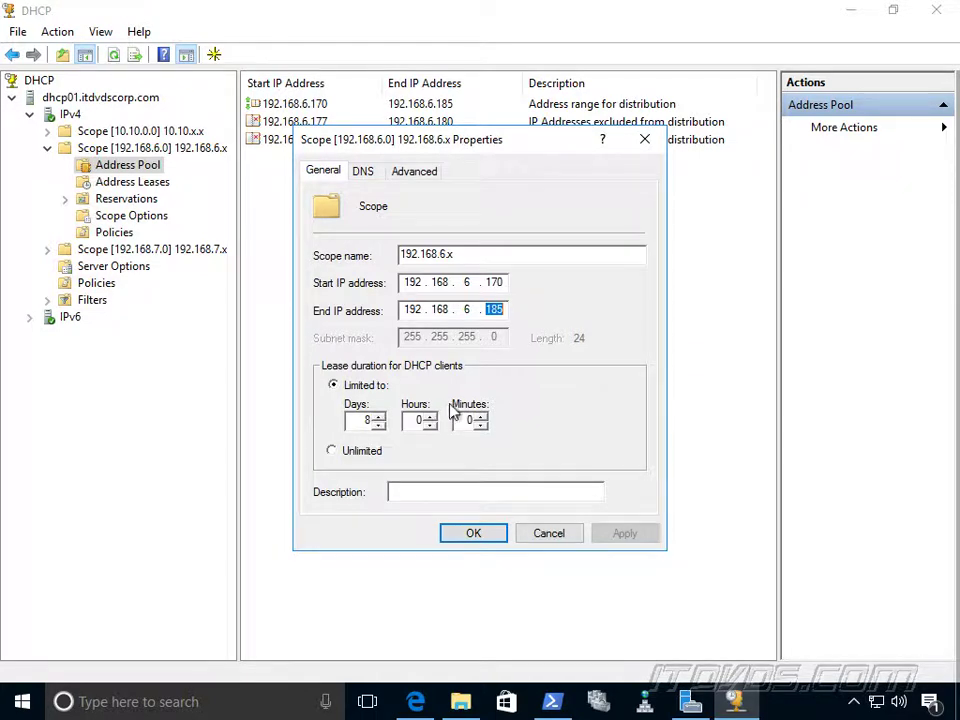
click(555, 538)
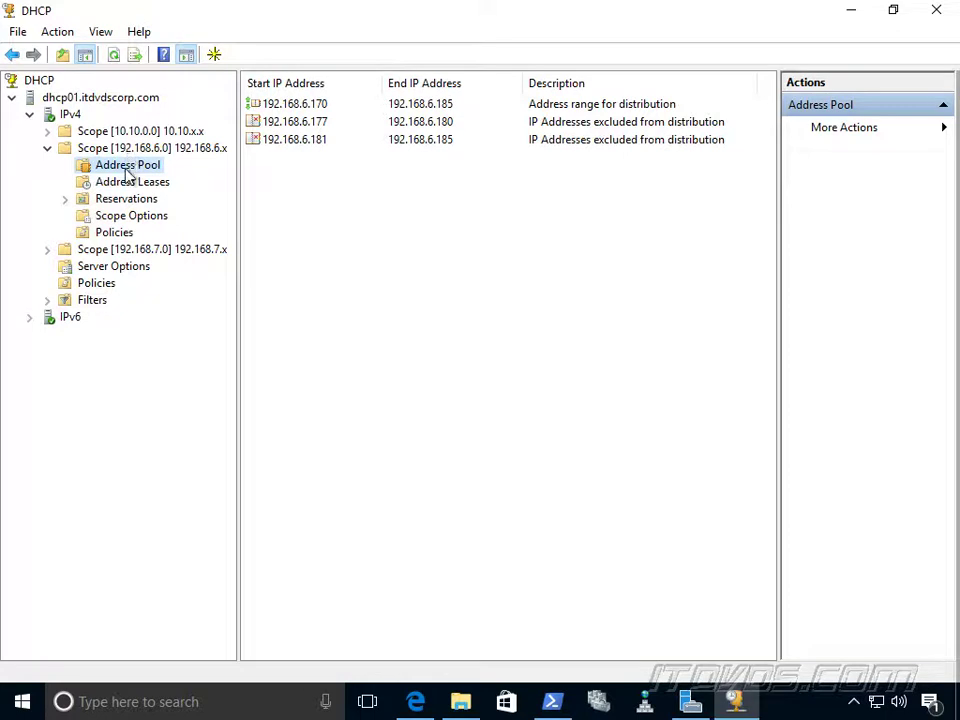
Step: Review the audit logging option and audit log file path in the IPv4 properties, leaving without changes
right_click(70, 116)
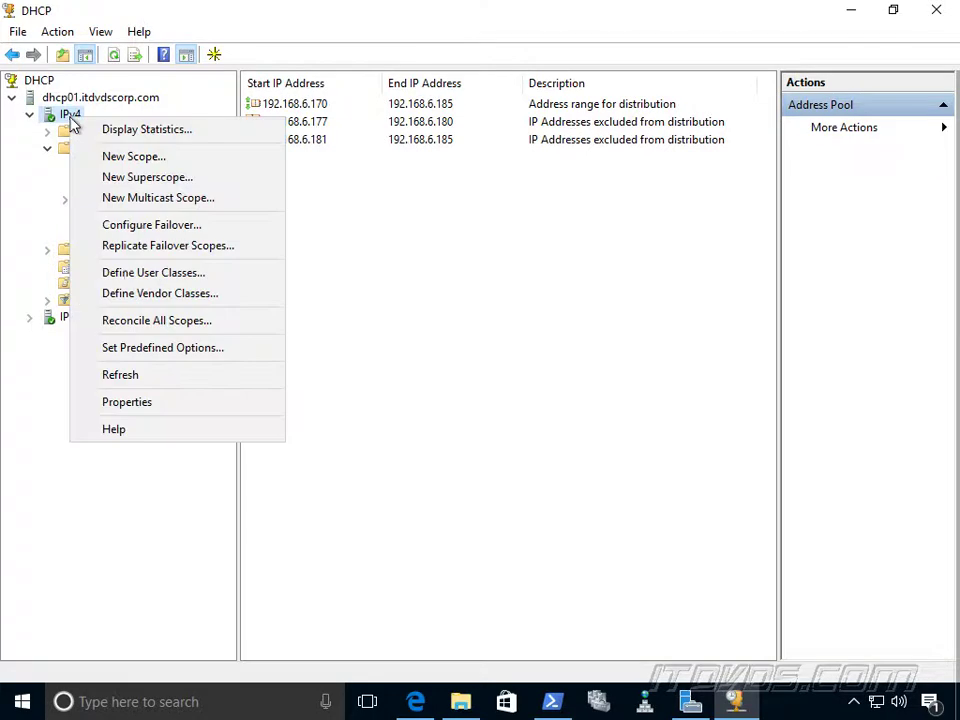
click(166, 403)
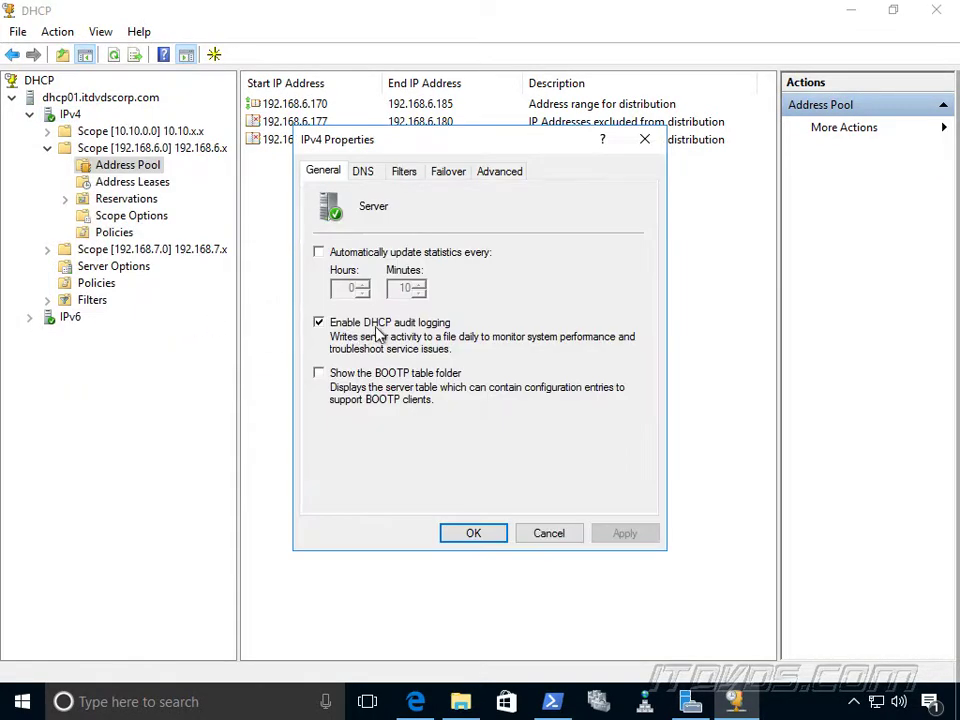
click(514, 175)
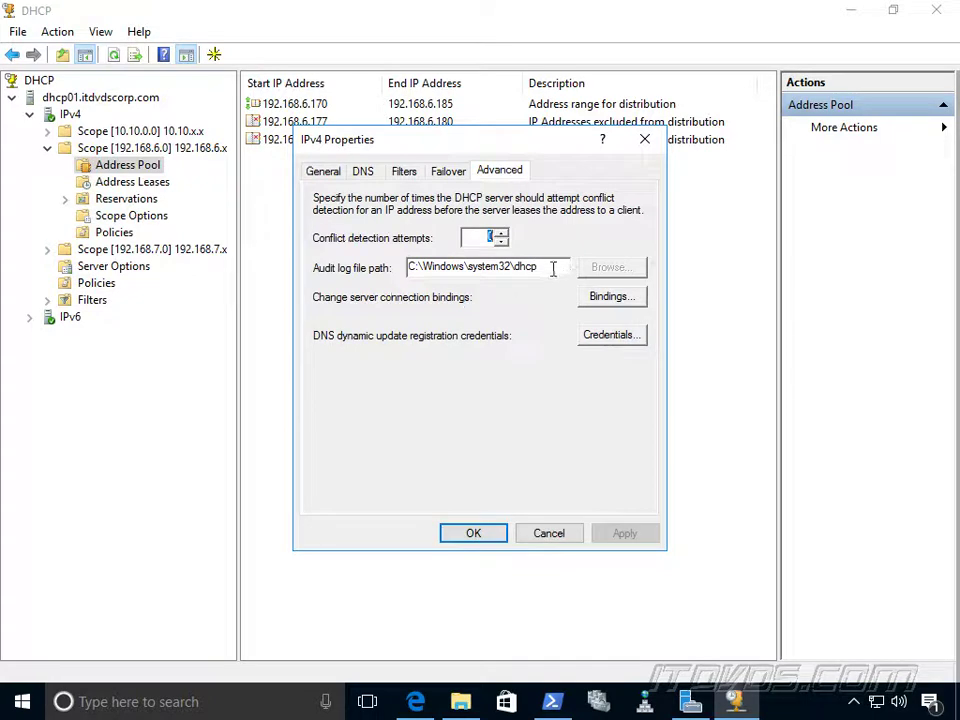
drag(553, 267, 408, 267)
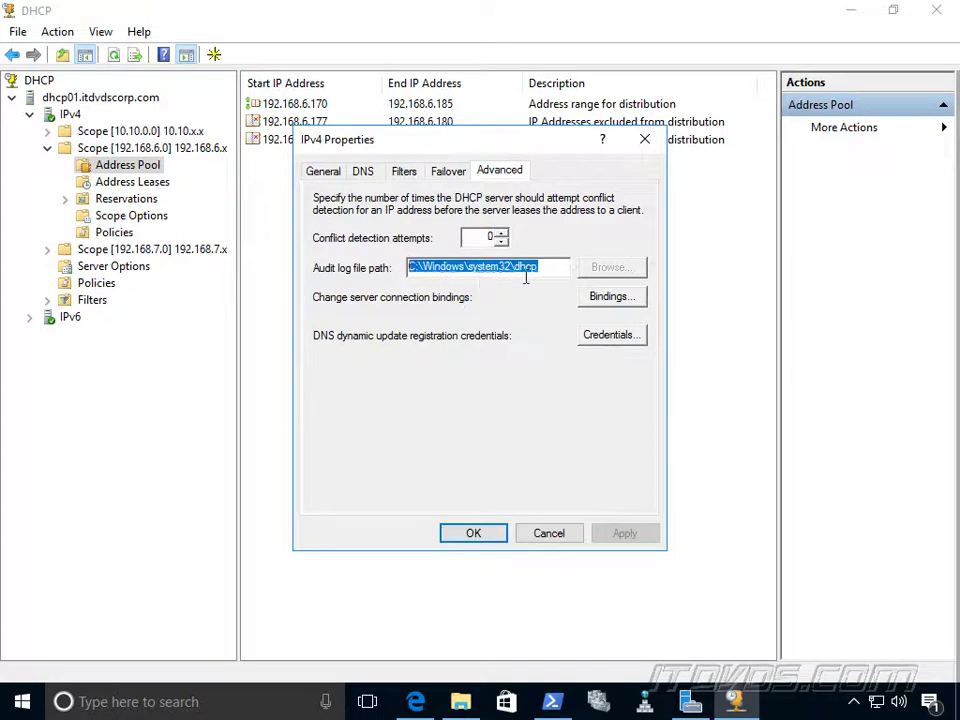
click(557, 533)
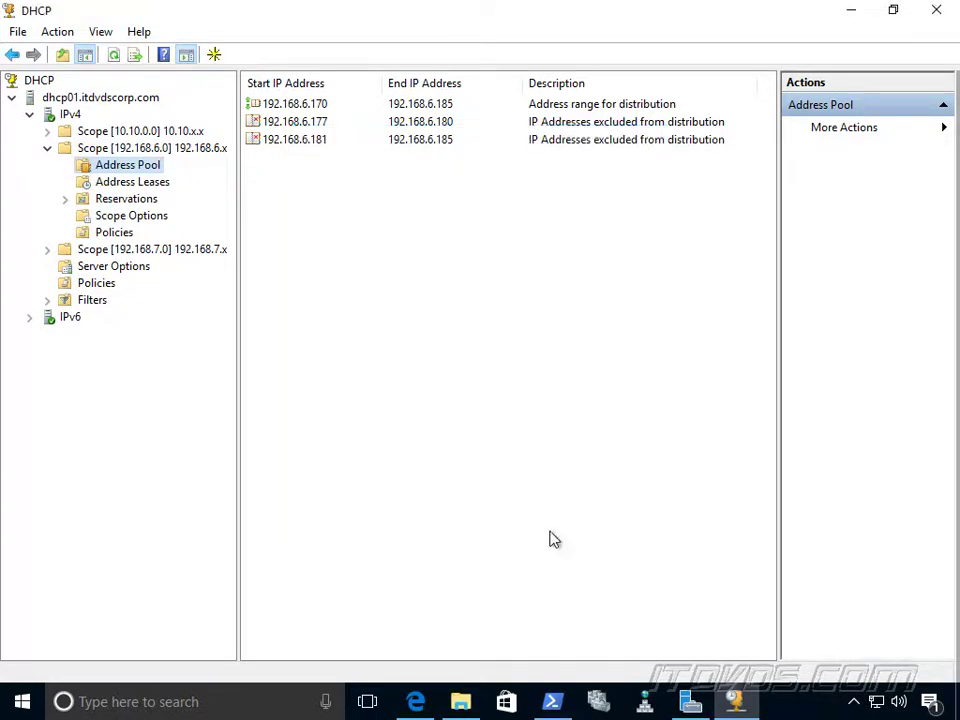
Step: Switch to File Explorer, show the full path of the dhcp folder on dhcp01 and open DhcpSrvLog-Thu.log in a maximized Notepad window
click(460, 702)
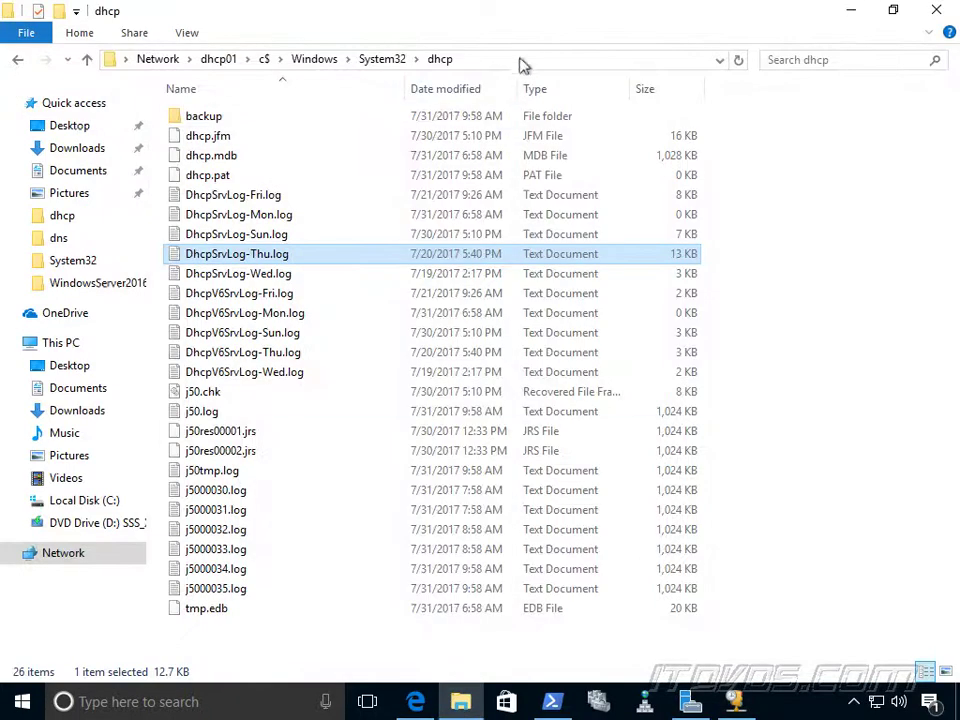
click(383, 57)
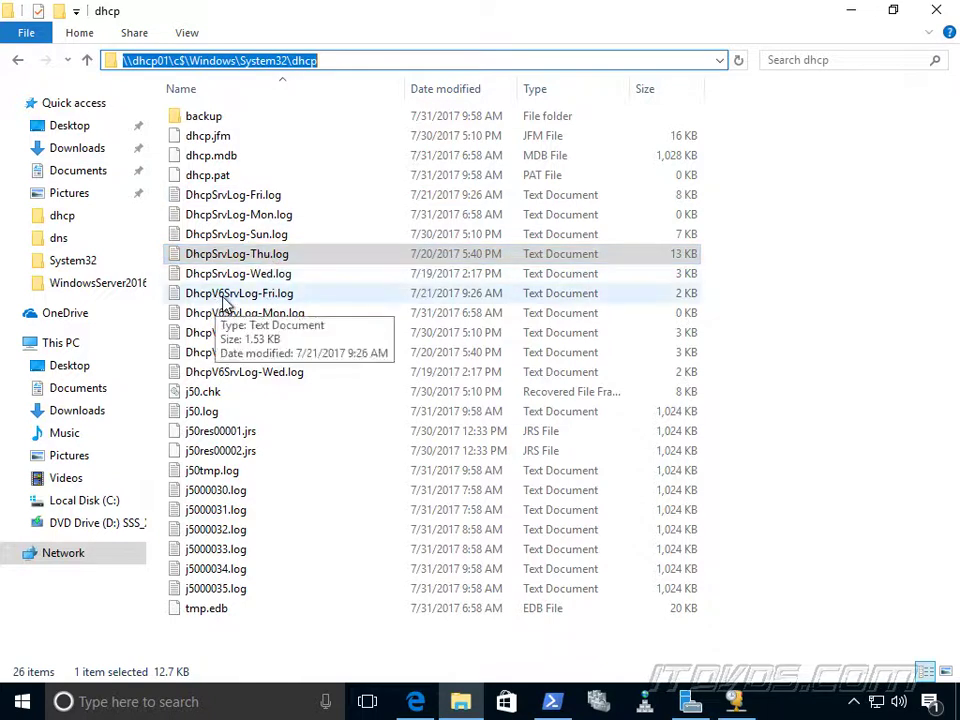
double_click(277, 254)
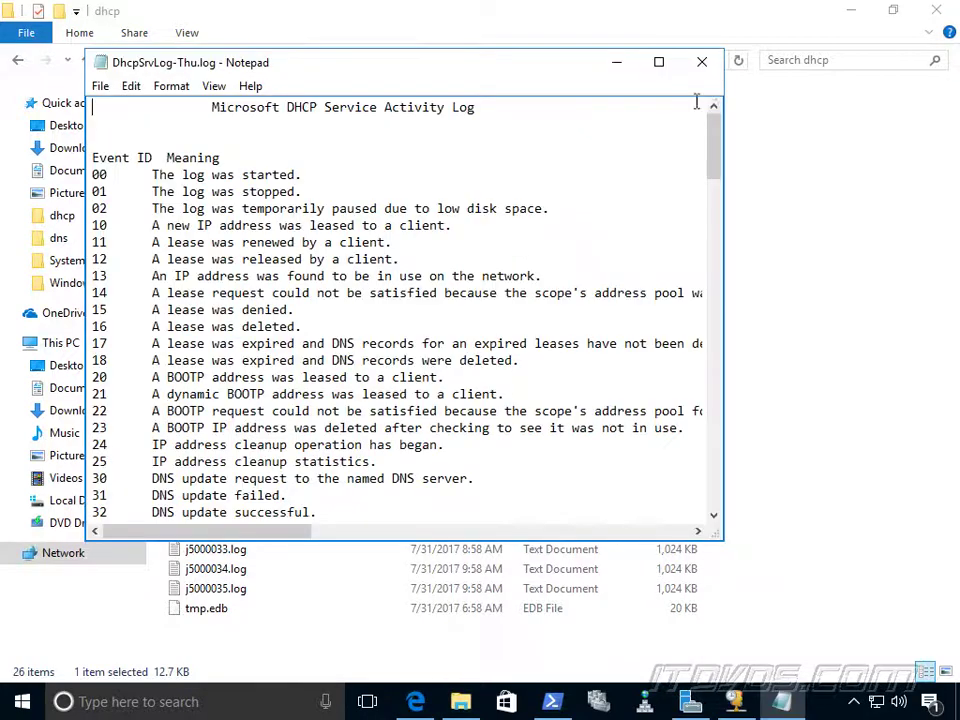
click(660, 63)
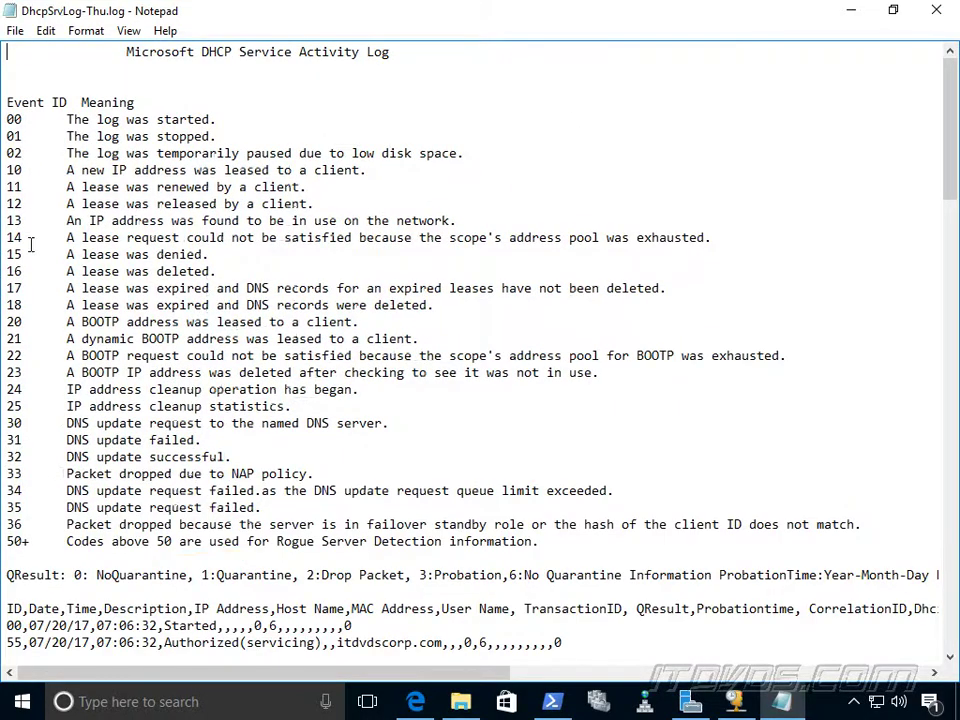
Step: Read through the event codes and entries of the DHCP log to its end, highlighting the last DNS Update Failed entry for Desktop205
scroll(306, 255, down, 8)
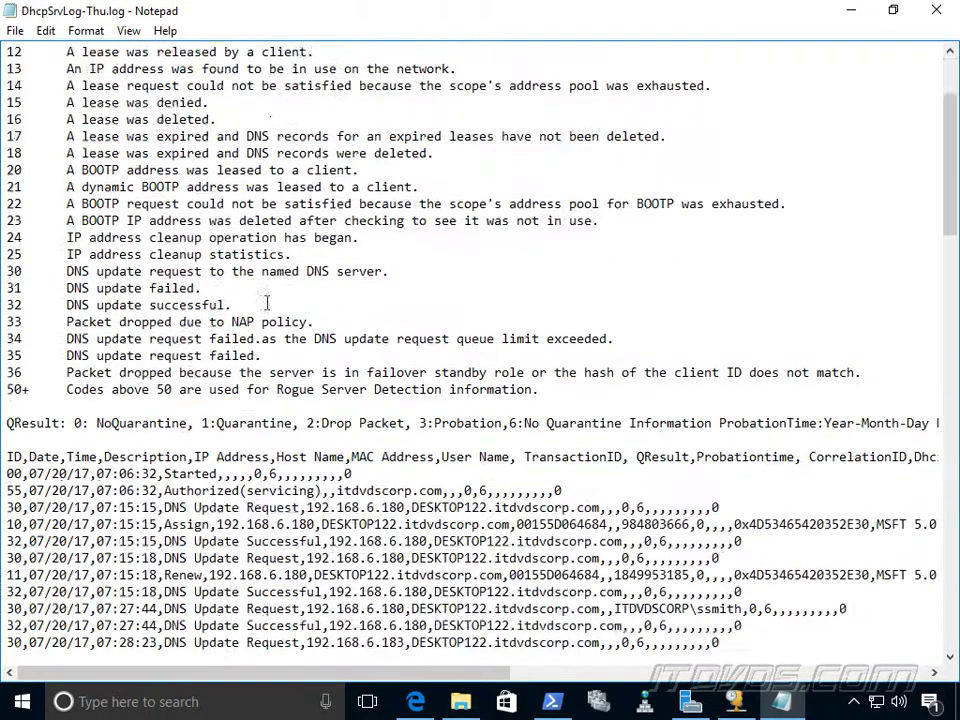
scroll(405, 360, down, 3)
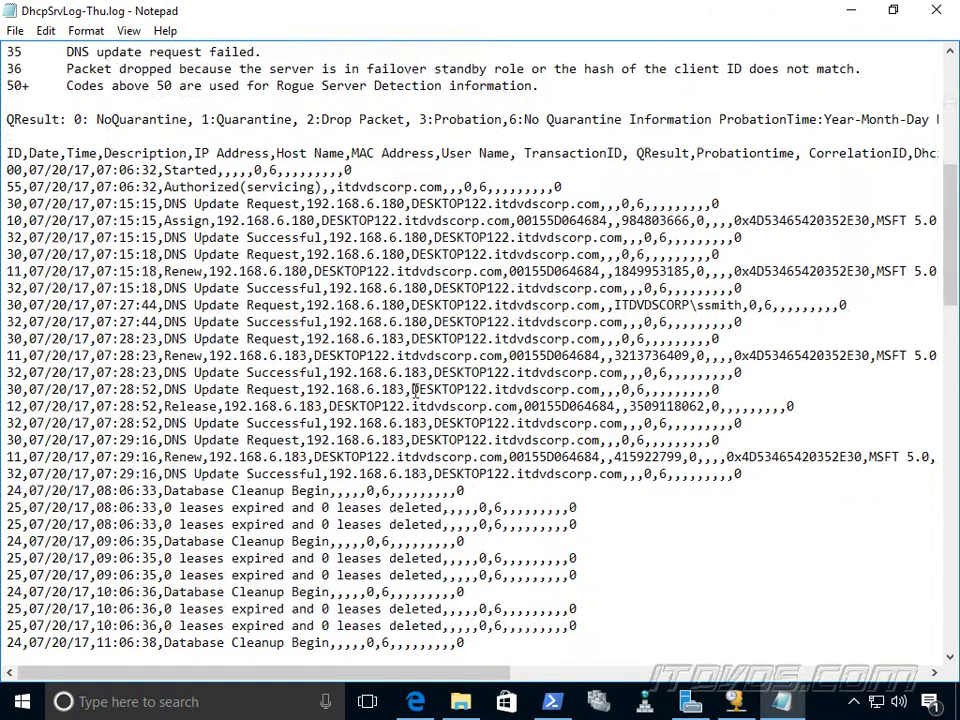
scroll(365, 515, down, 2)
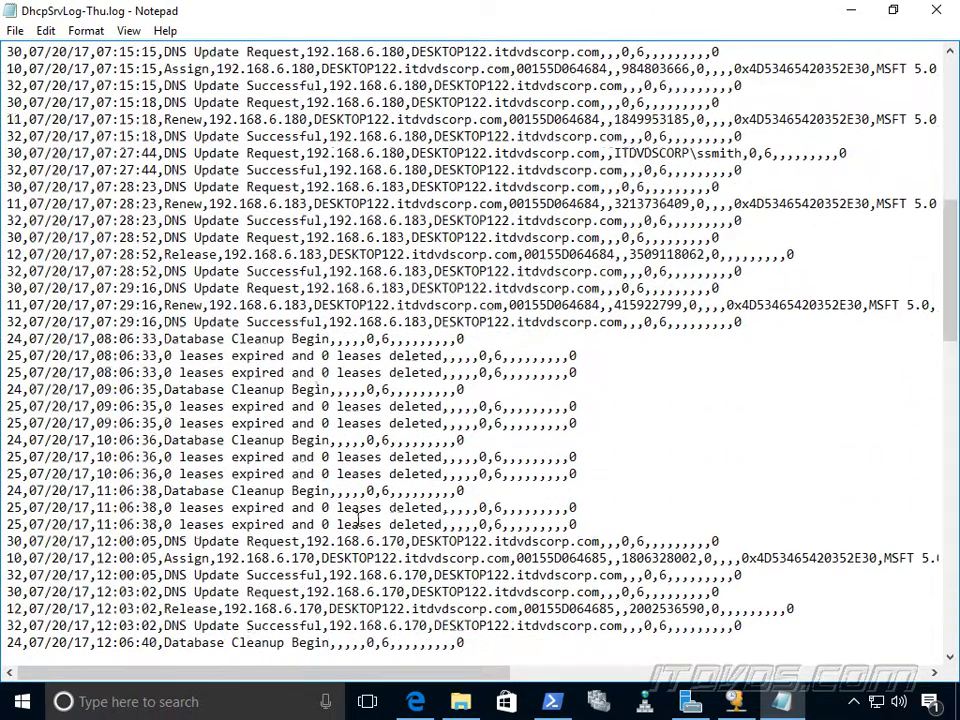
scroll(356, 503, down, 10)
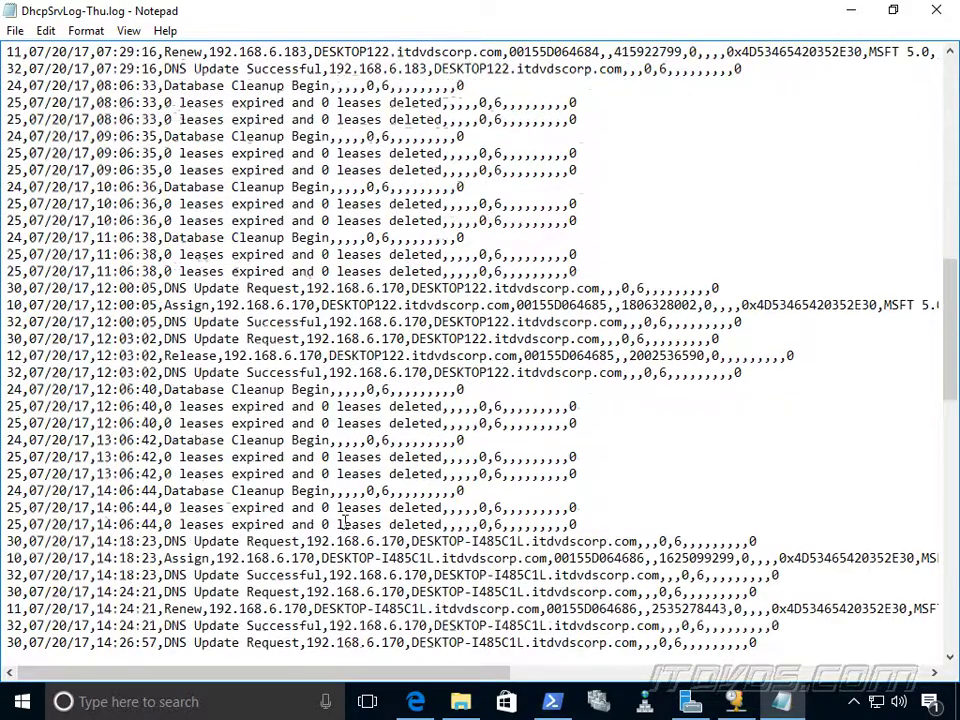
scroll(340, 497, down, 2)
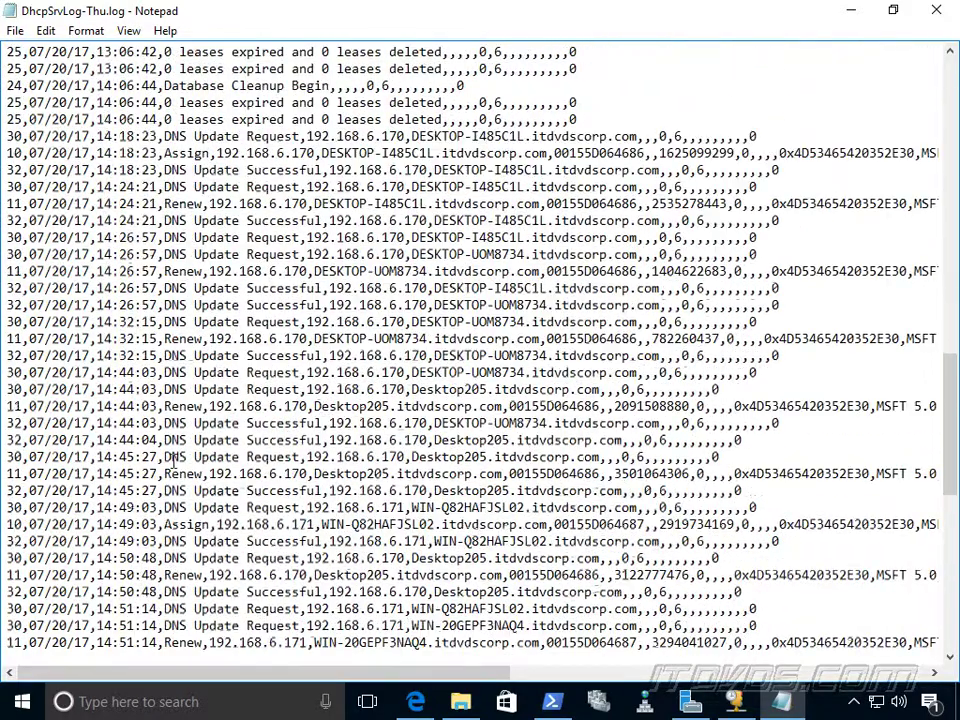
scroll(262, 450, down, 12)
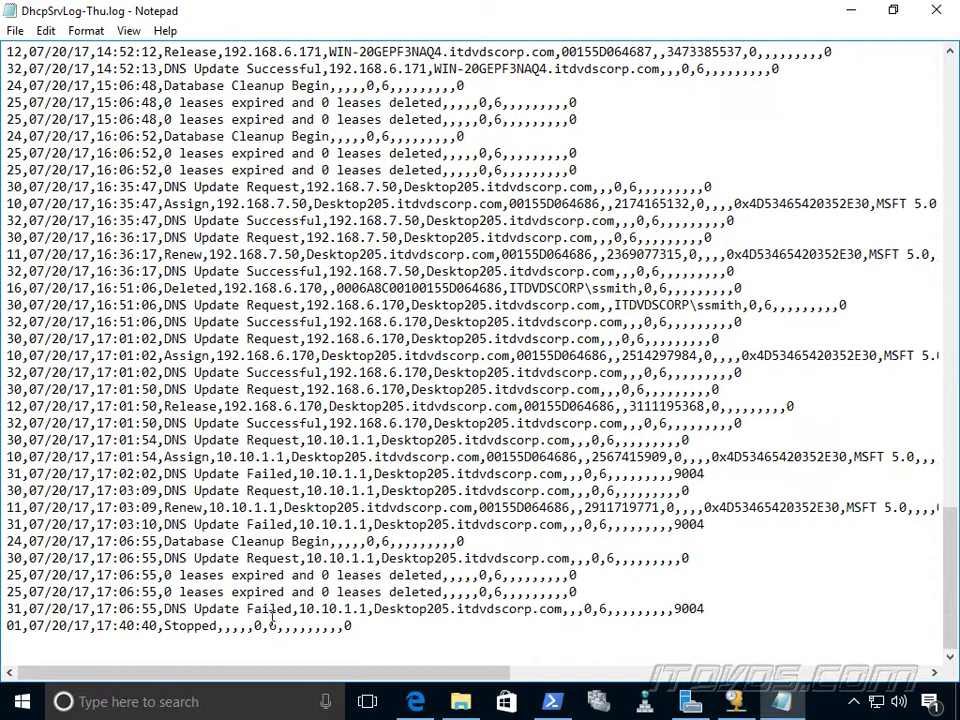
drag(165, 607, 561, 607)
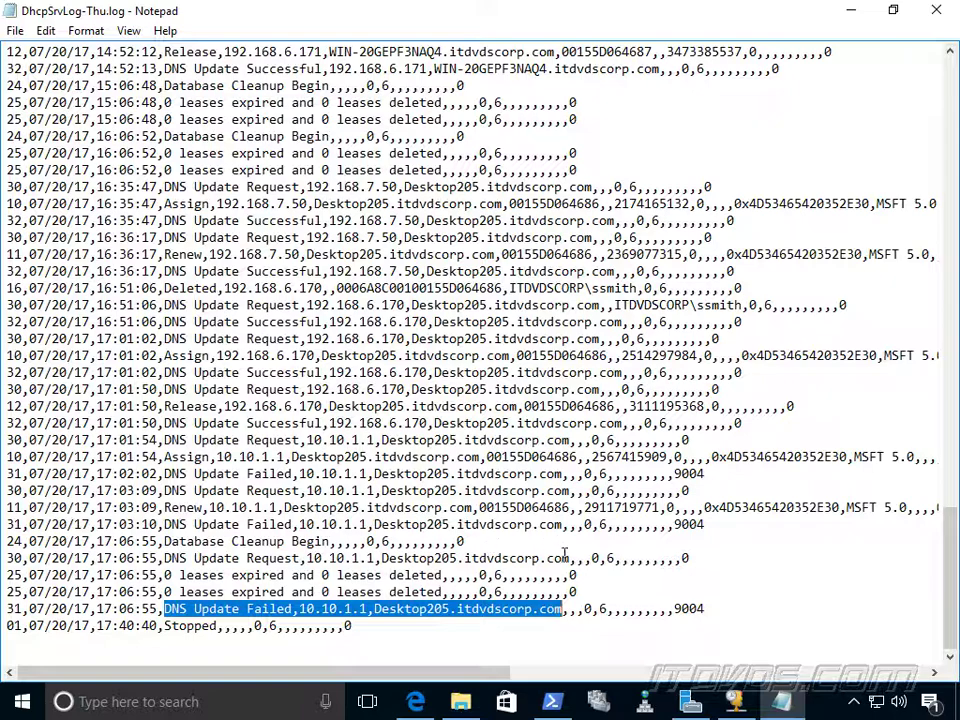
Step: Switch to Server Manager and open Computer Management for DHCP01 in a maximized window
click(690, 701)
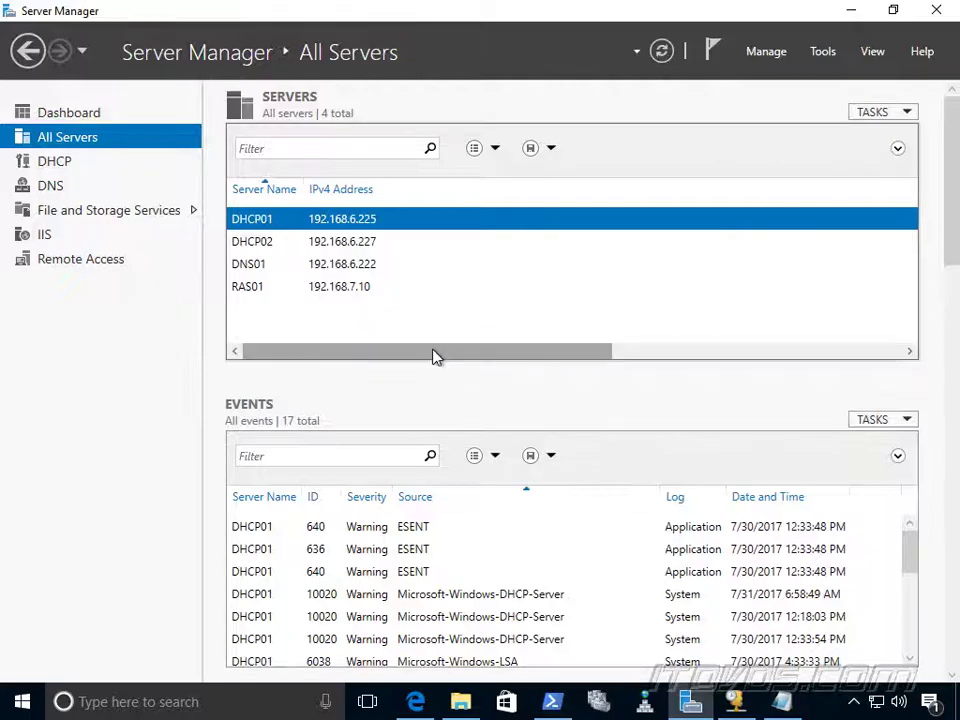
right_click(294, 222)
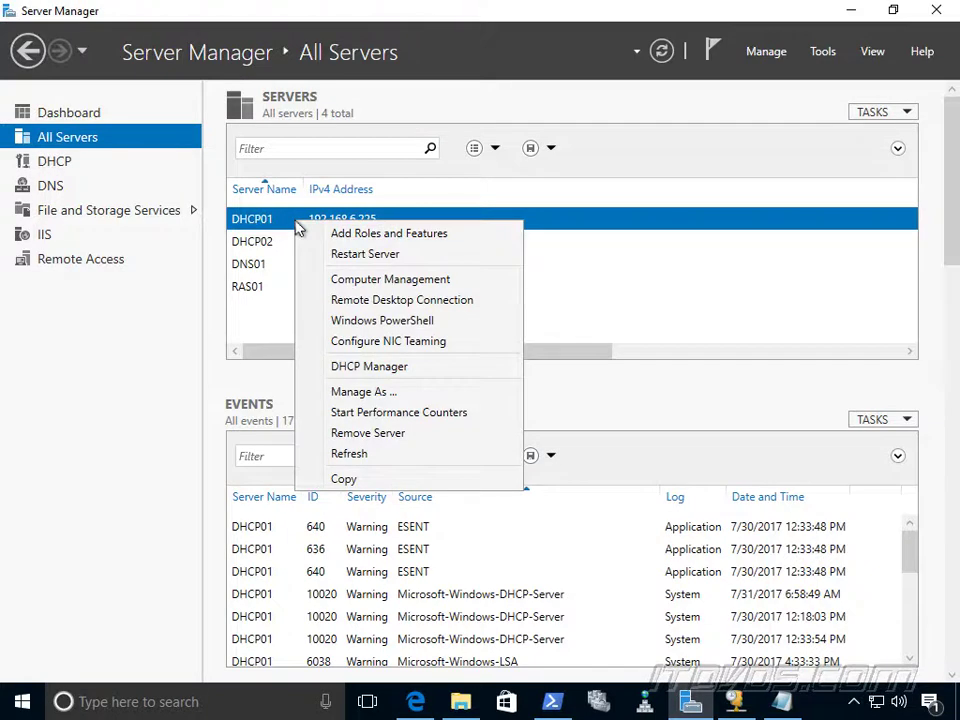
click(390, 281)
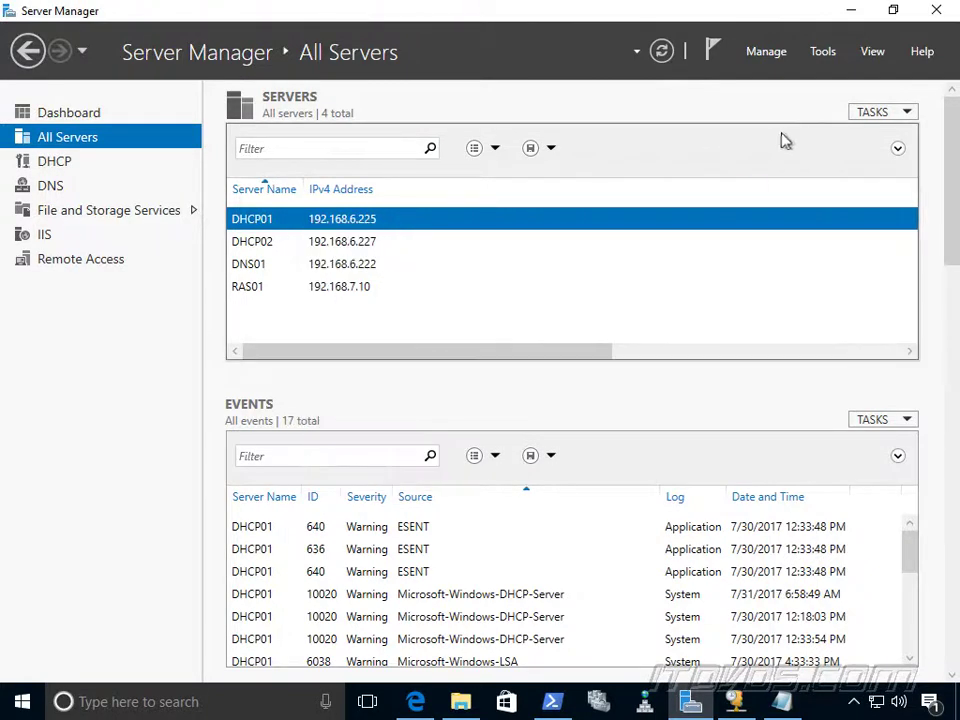
click(878, 28)
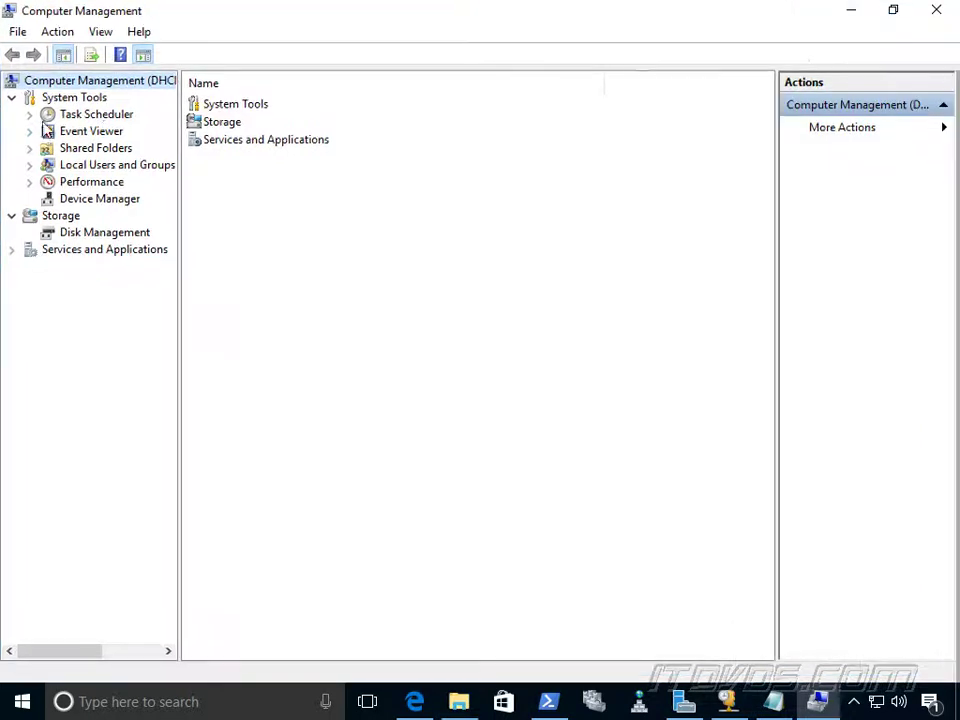
Step: Expand Windows Logs and Applications and Services Logs under Event Viewer, and widen the console tree
click(30, 132)
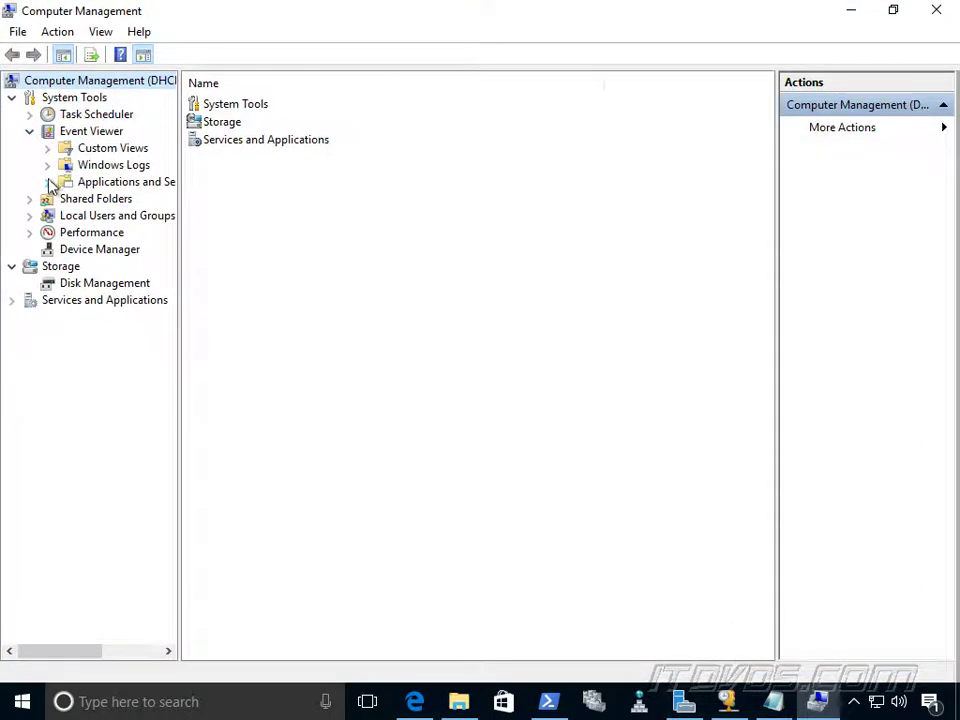
click(48, 165)
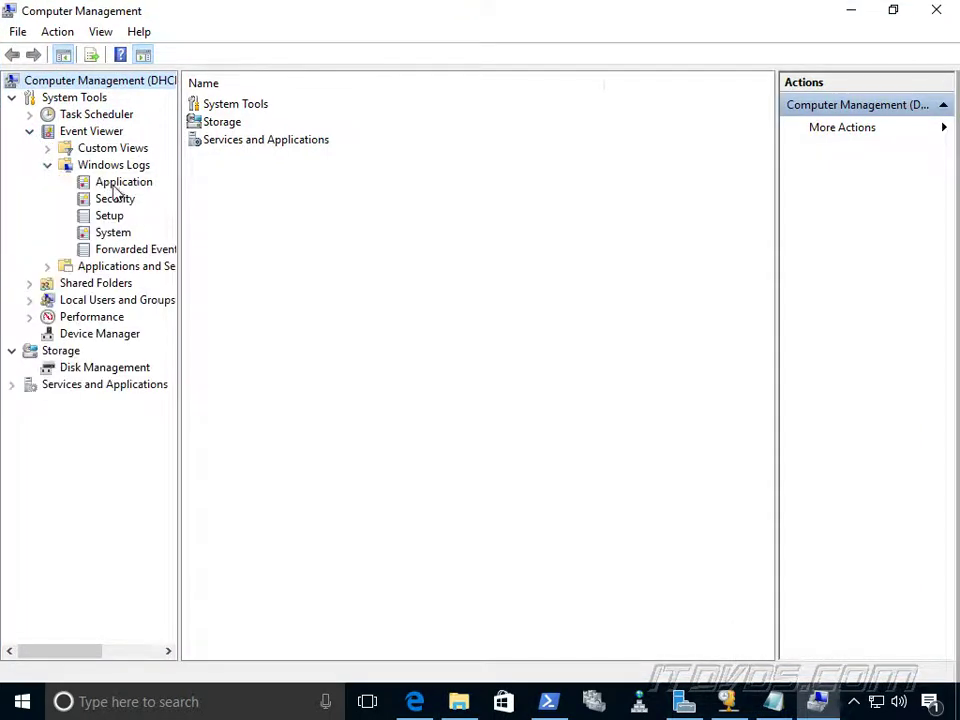
click(47, 266)
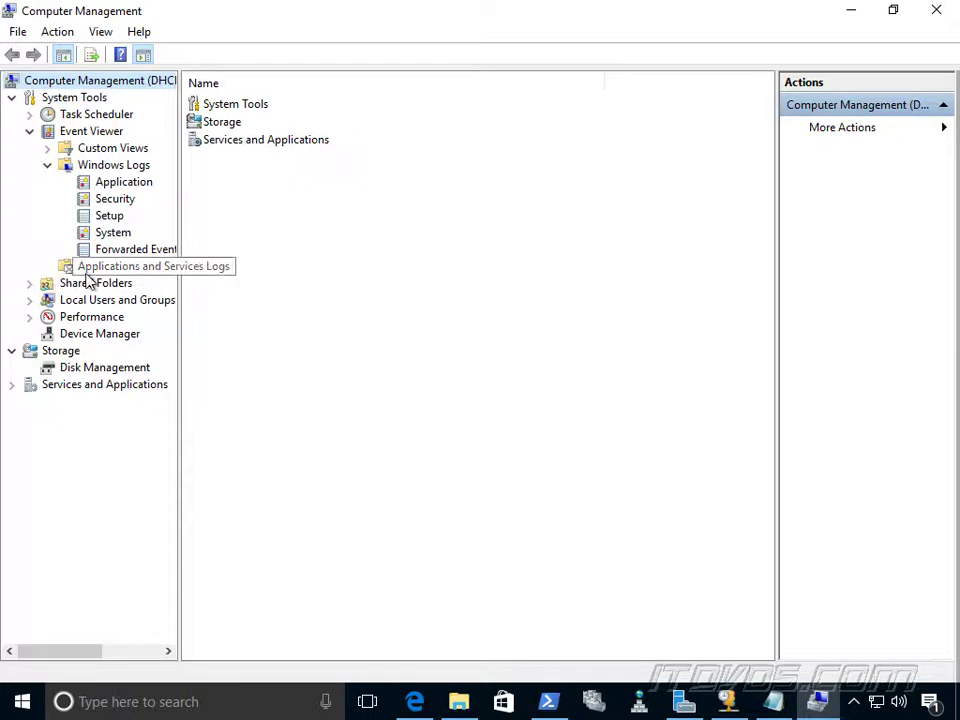
drag(182, 298, 284, 294)
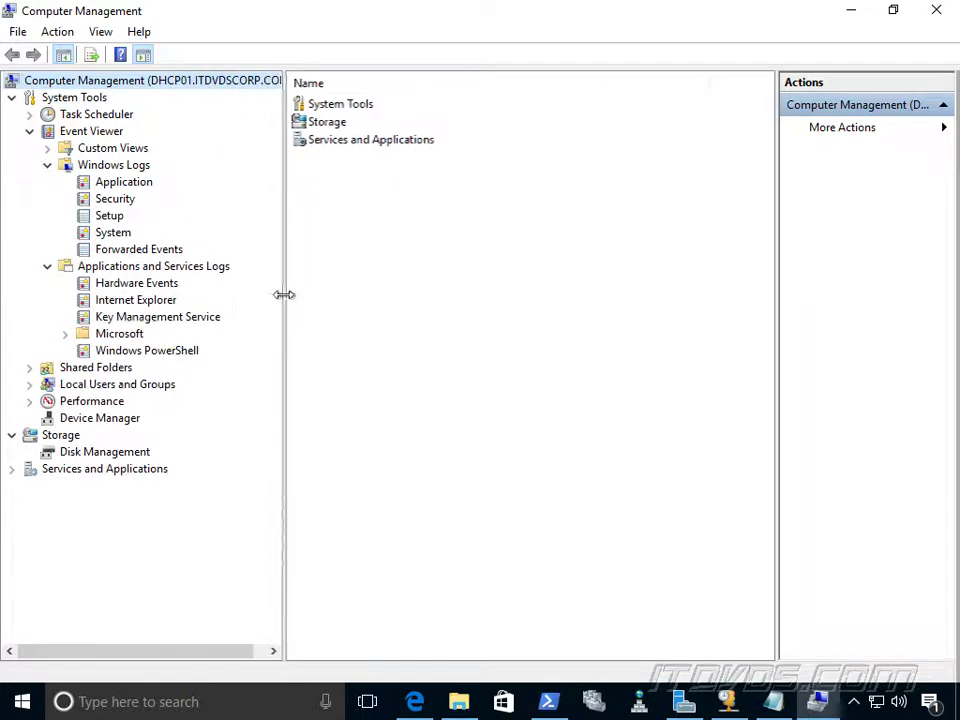
Step: Expand Microsoft, Windows and DHCP-Server in the service logs, widening the tree to show the full log names
click(65, 335)
click(83, 401)
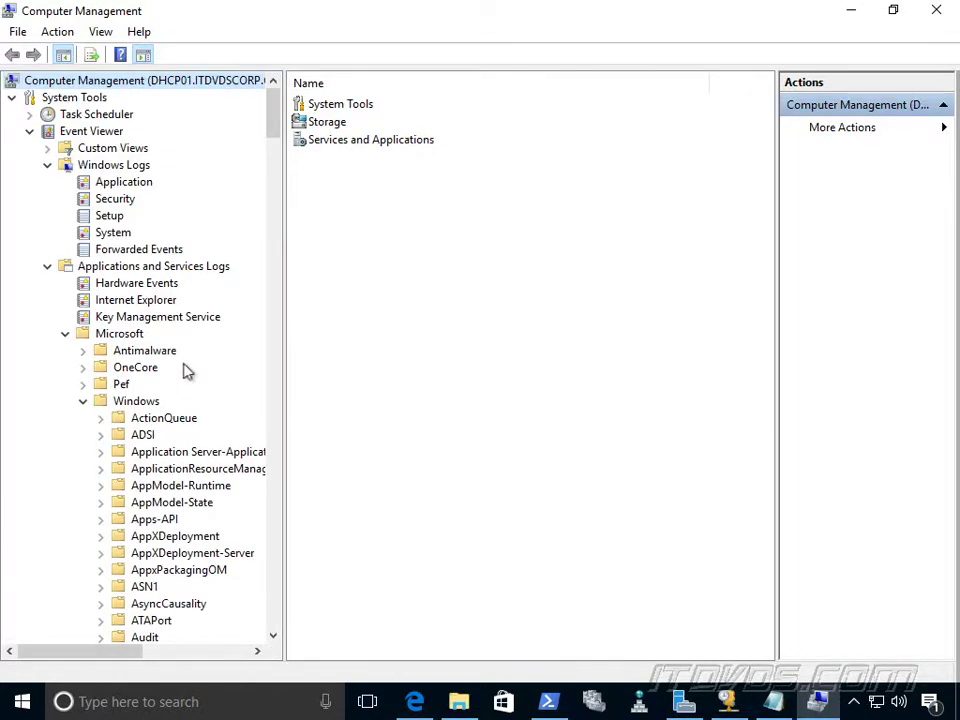
drag(274, 122, 282, 255)
scroll(282, 255, up, 6)
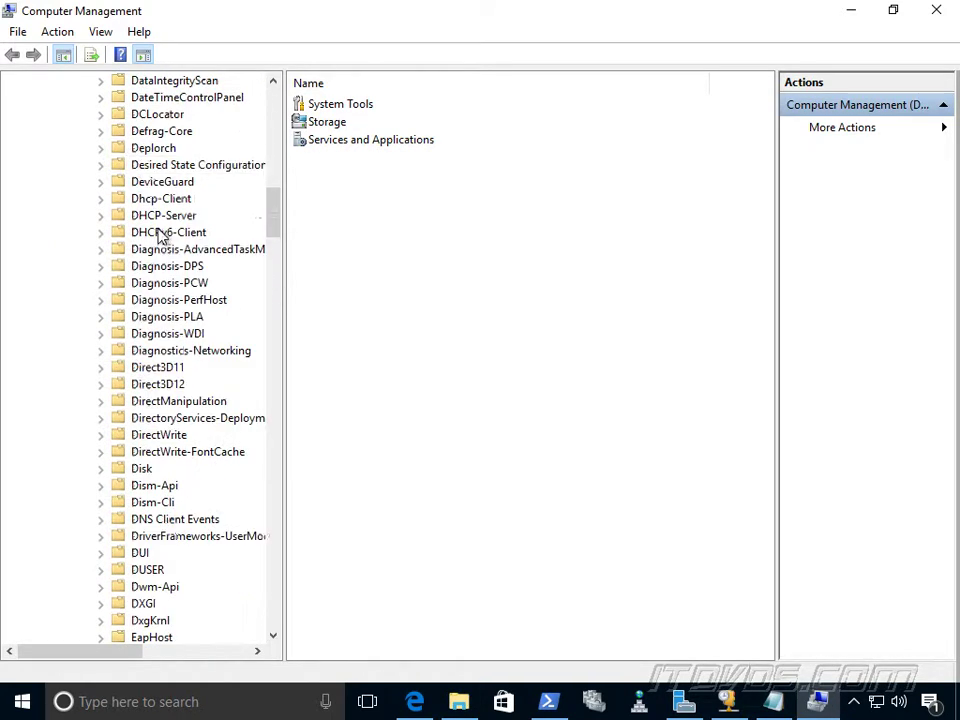
click(100, 216)
drag(283, 274, 524, 283)
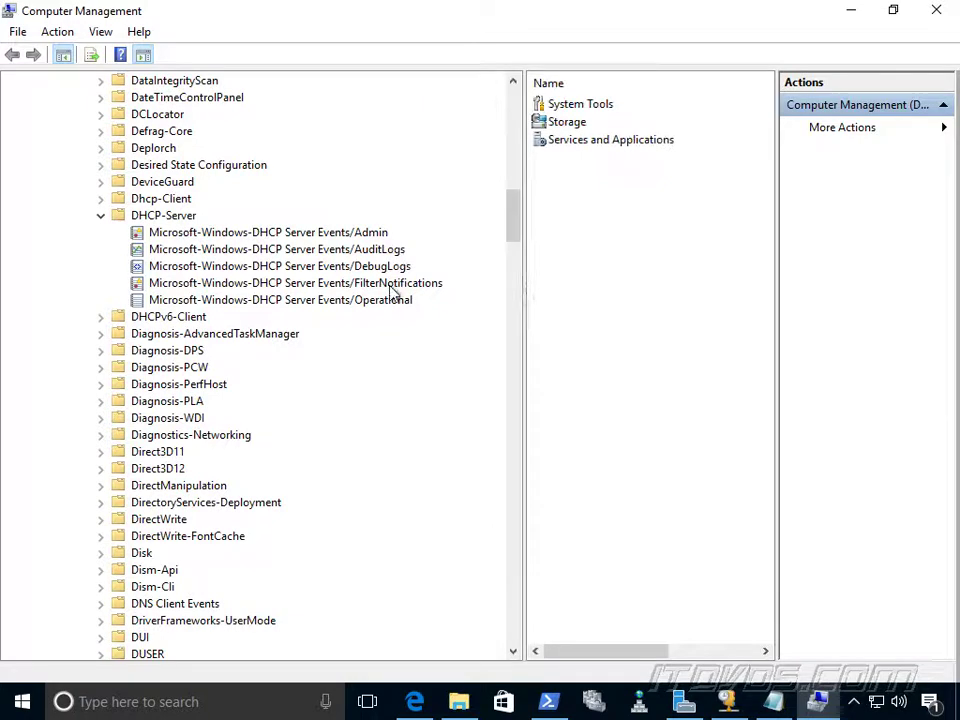
Step: Open the DHCP Server Events/Admin log, narrow the console tree and examine the two 20255 error events from 7/30/2017
click(354, 231)
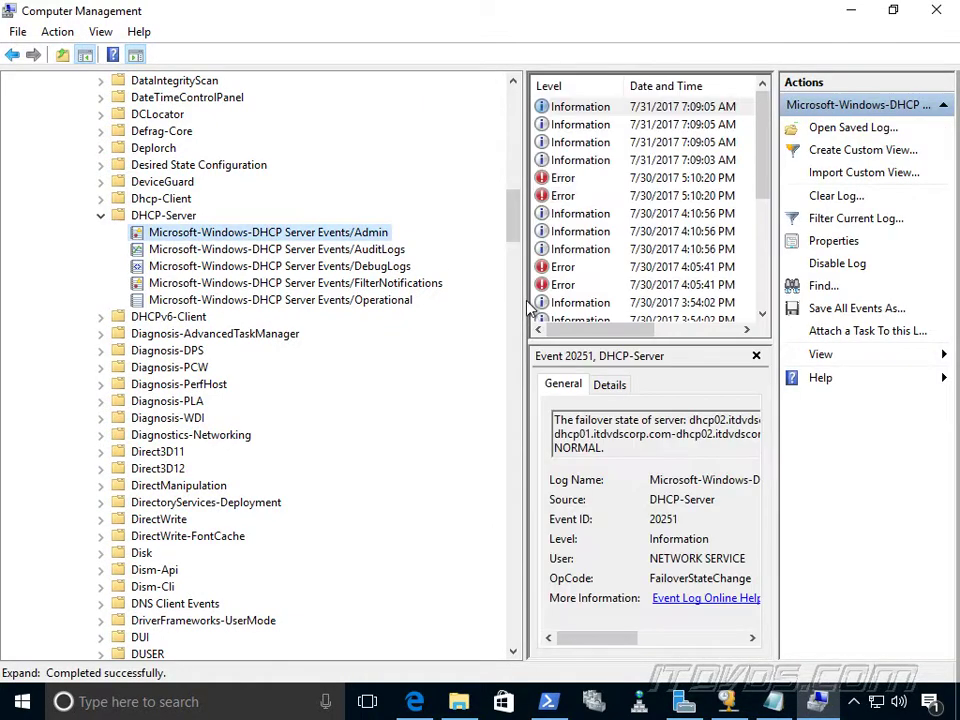
drag(525, 317, 288, 314)
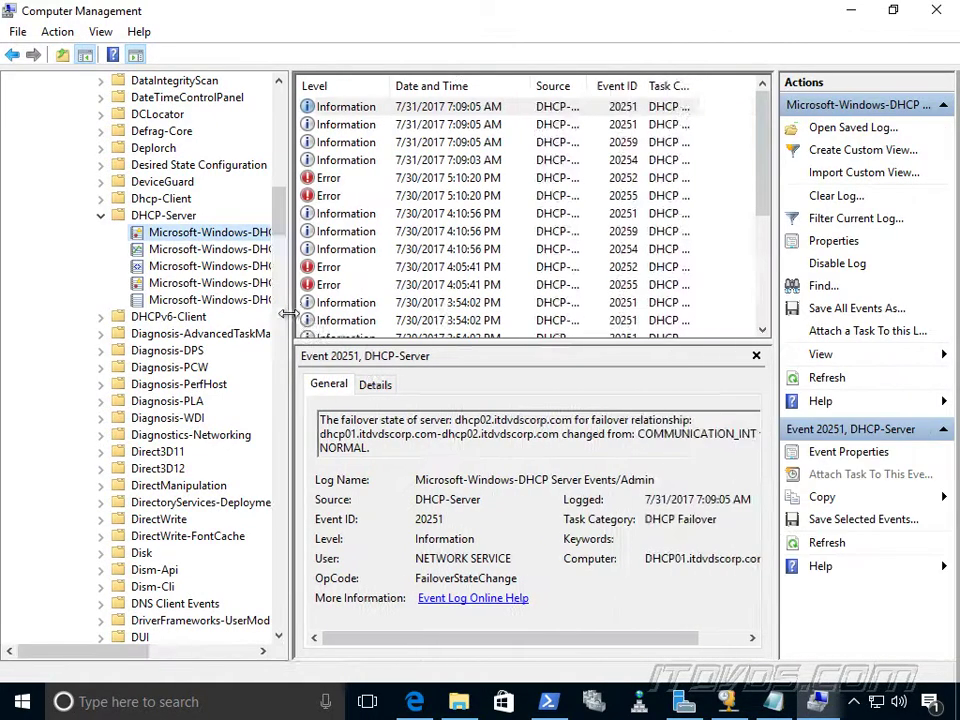
click(476, 195)
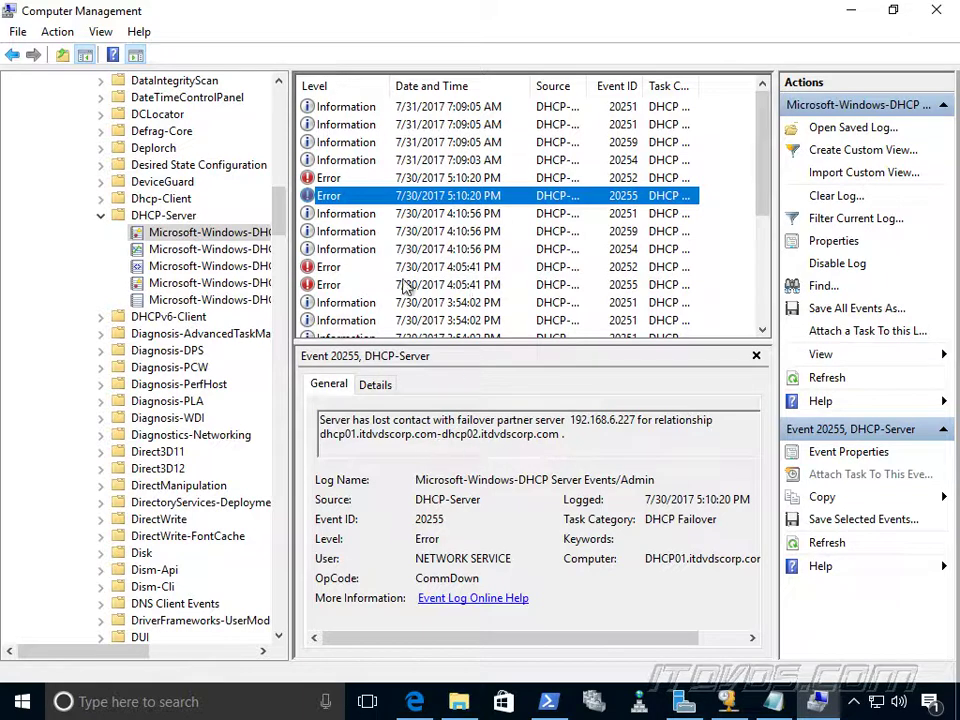
click(440, 284)
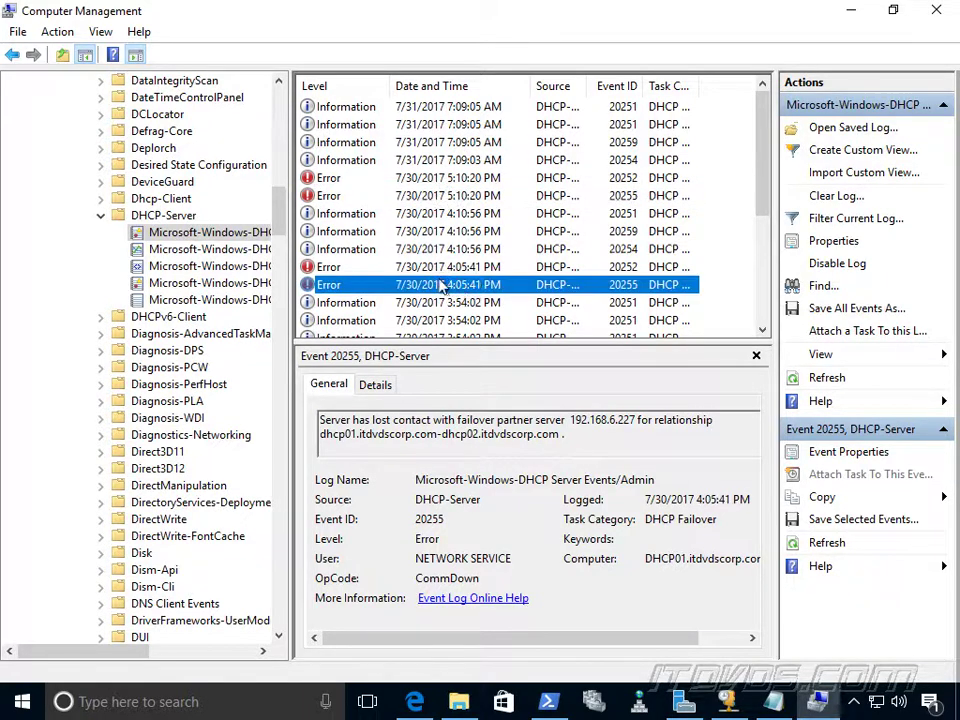
Step: Examine the hardware address and Deny List text in the newest FilterNotifications event, and return to the DHCP console
click(250, 290)
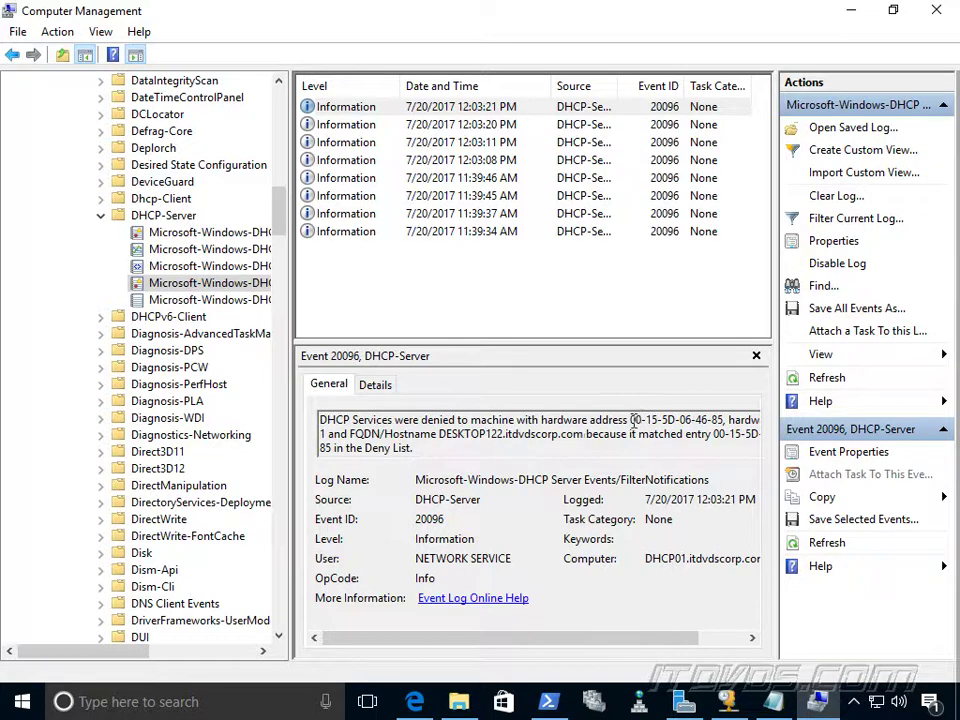
drag(630, 420, 712, 420)
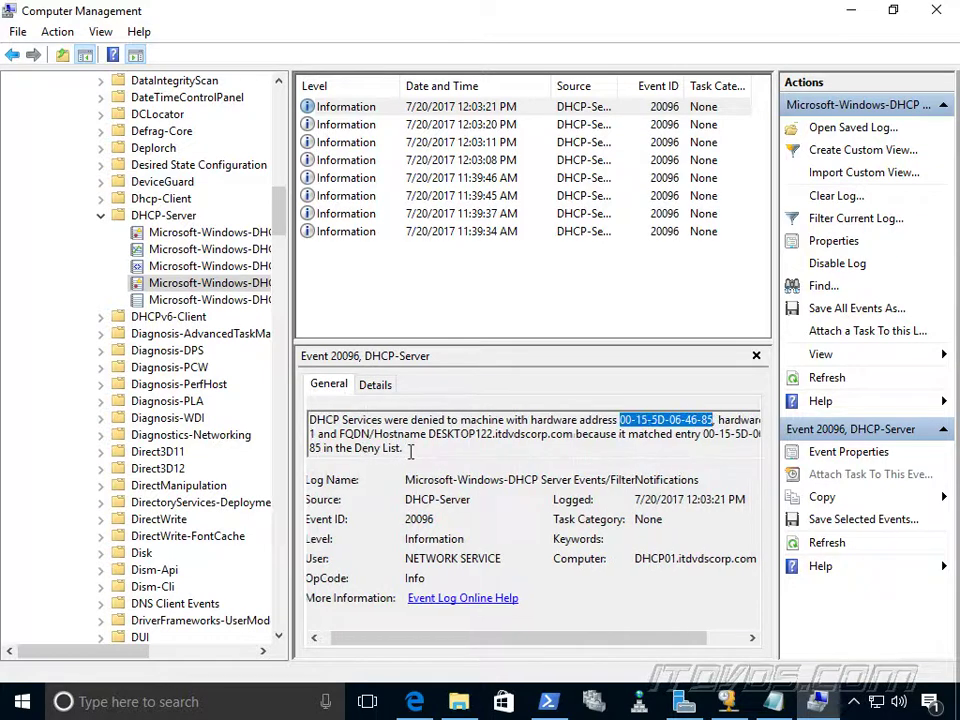
drag(334, 448, 407, 449)
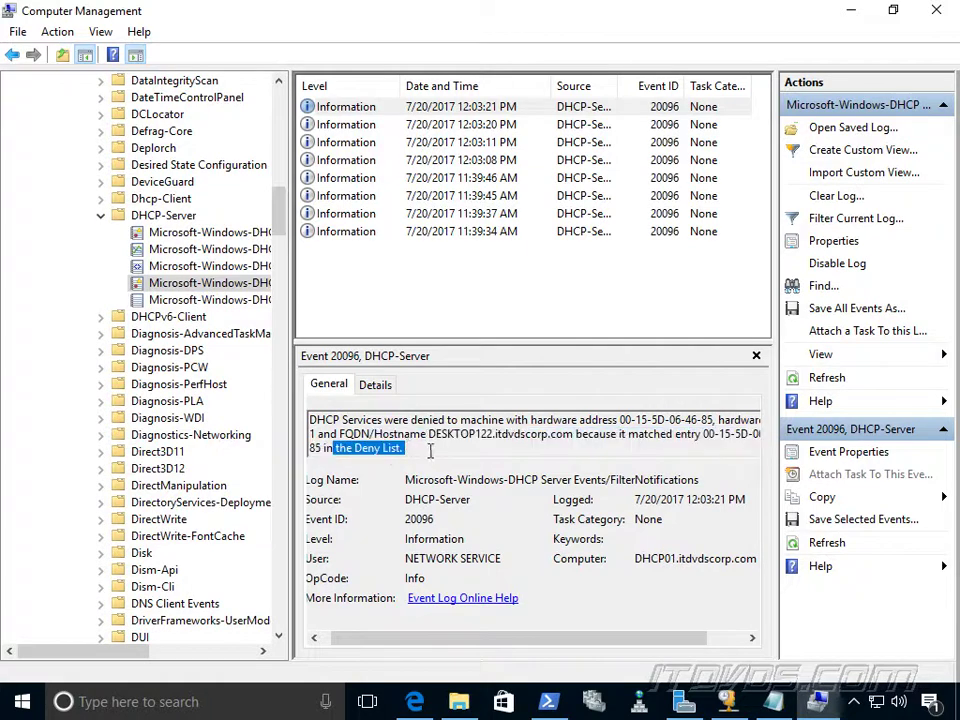
key(alt+Tab)
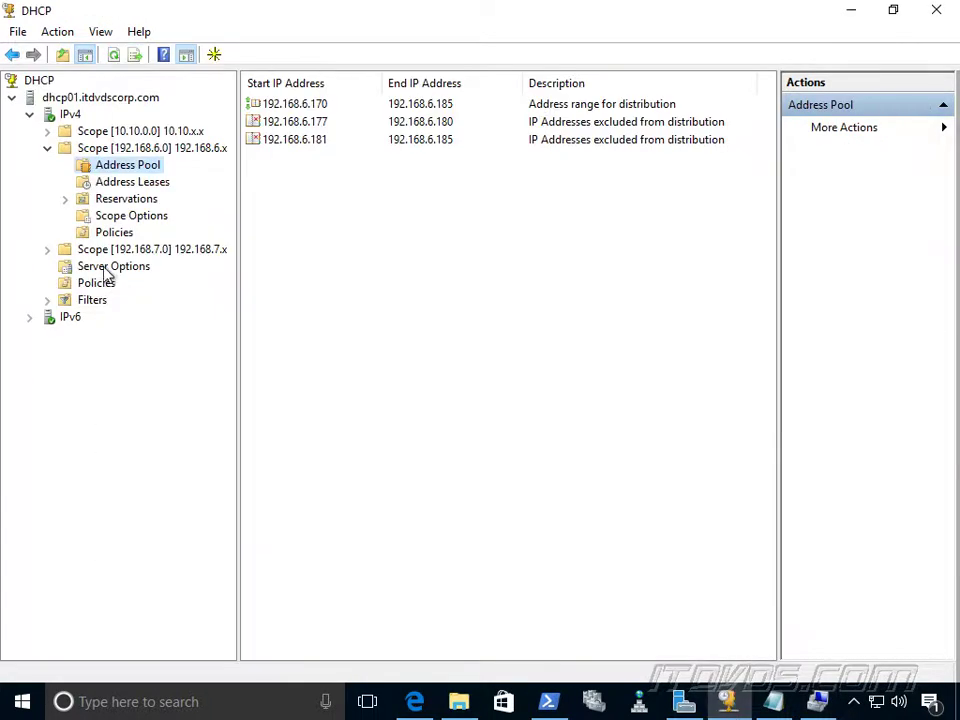
Step: Examine the Desktop122 Ethernet 3 entry in the IPv4 Deny filter and its available actions, and return to Computer Management
click(47, 301)
click(104, 335)
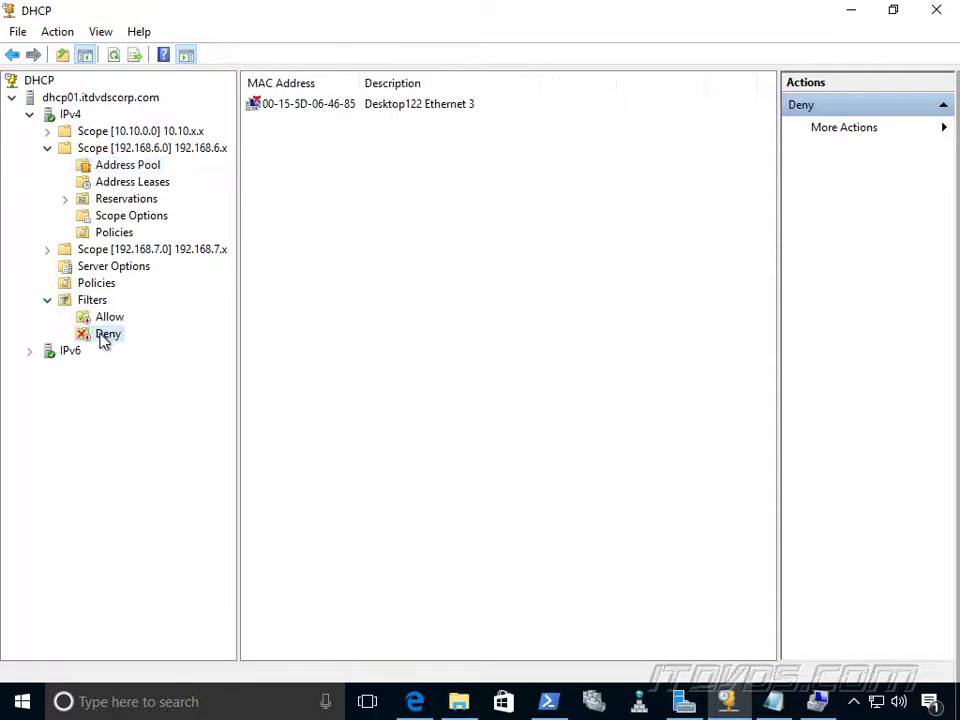
click(391, 105)
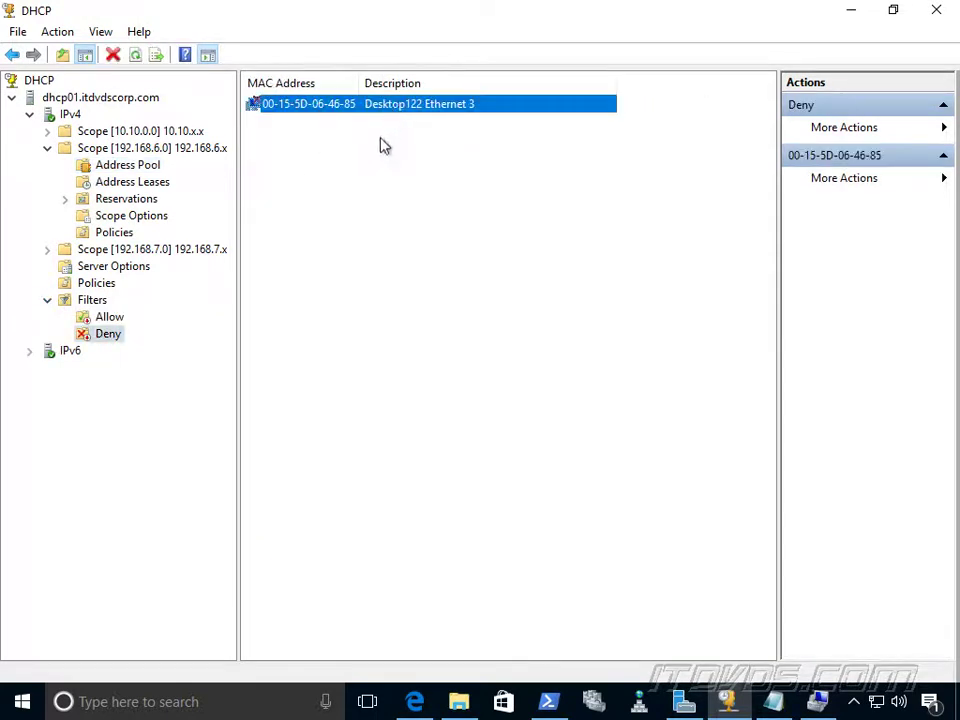
right_click(400, 109)
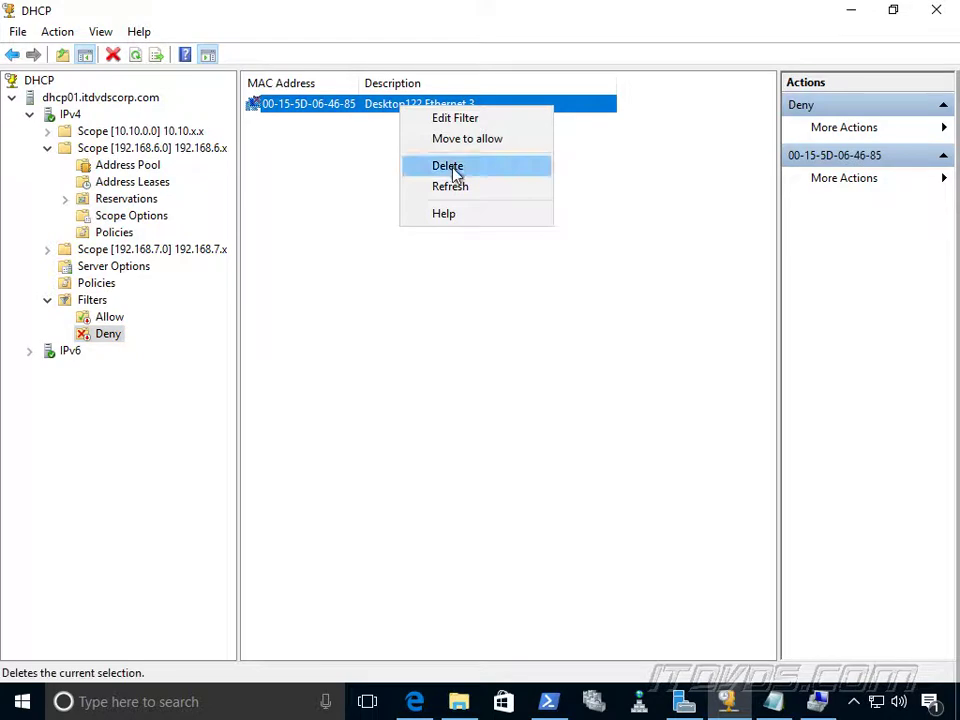
click(340, 168)
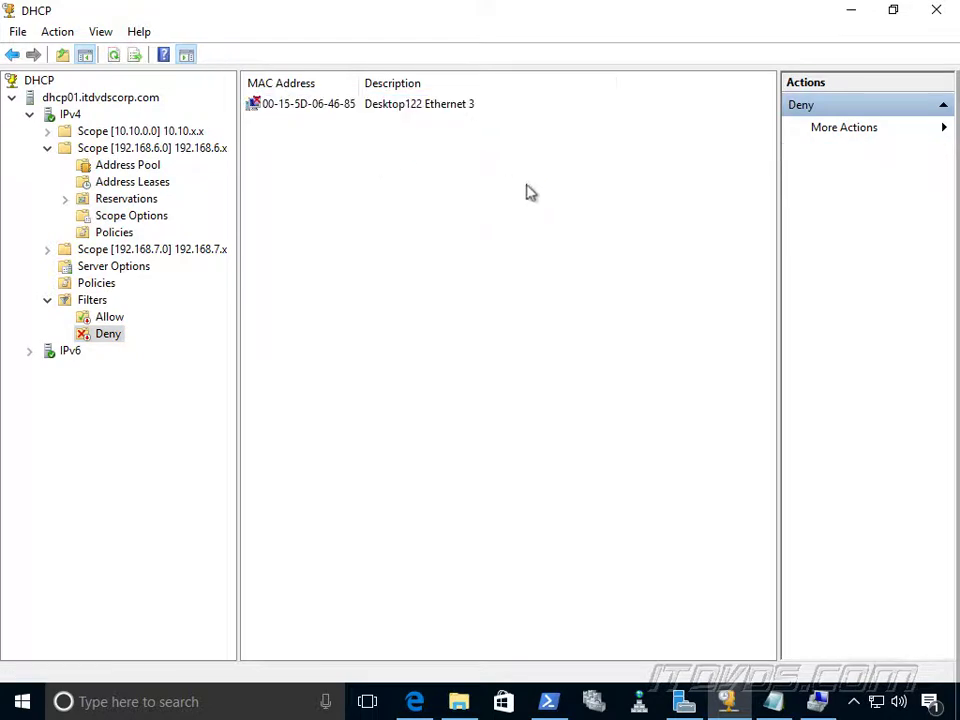
click(852, 15)
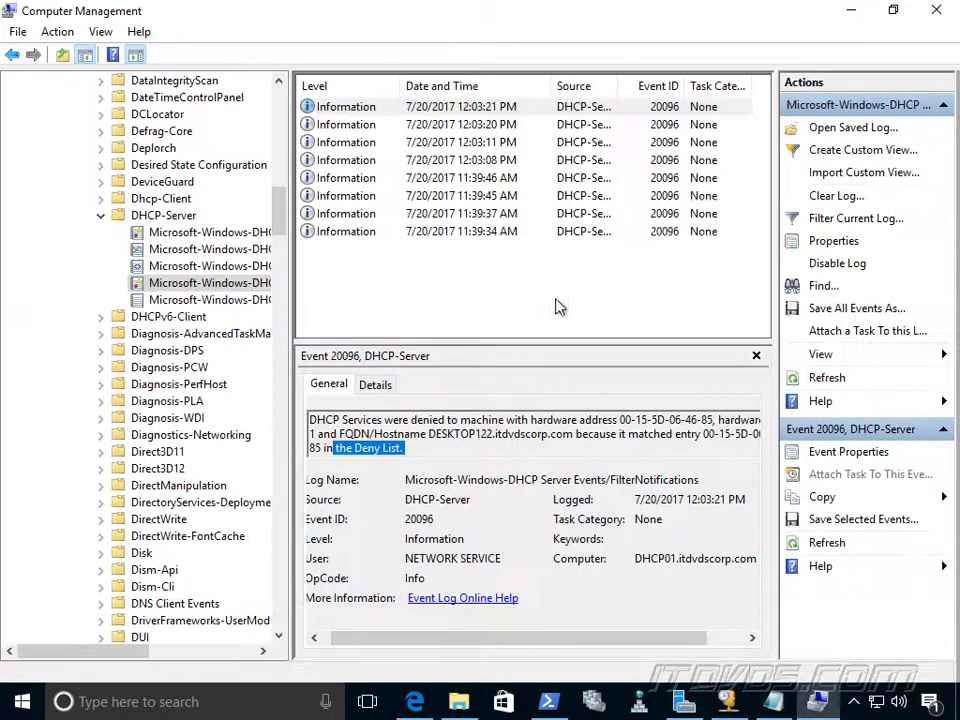
Step: Examine the scope deactivation event (ID 74) in the DHCP Server Events/Operational log and widen the console tree
click(243, 301)
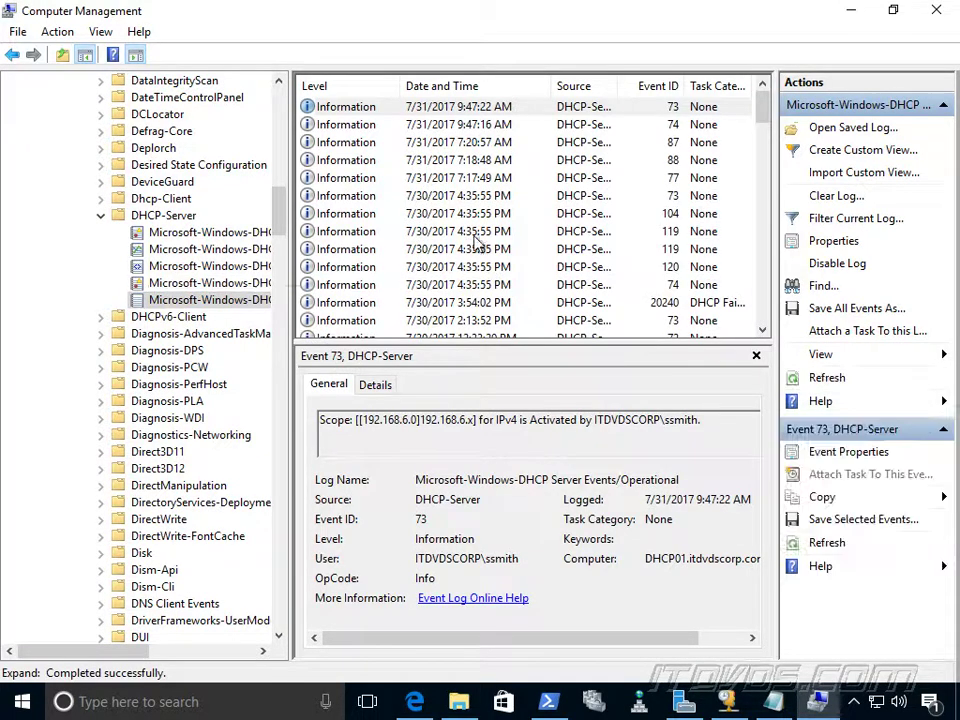
click(490, 130)
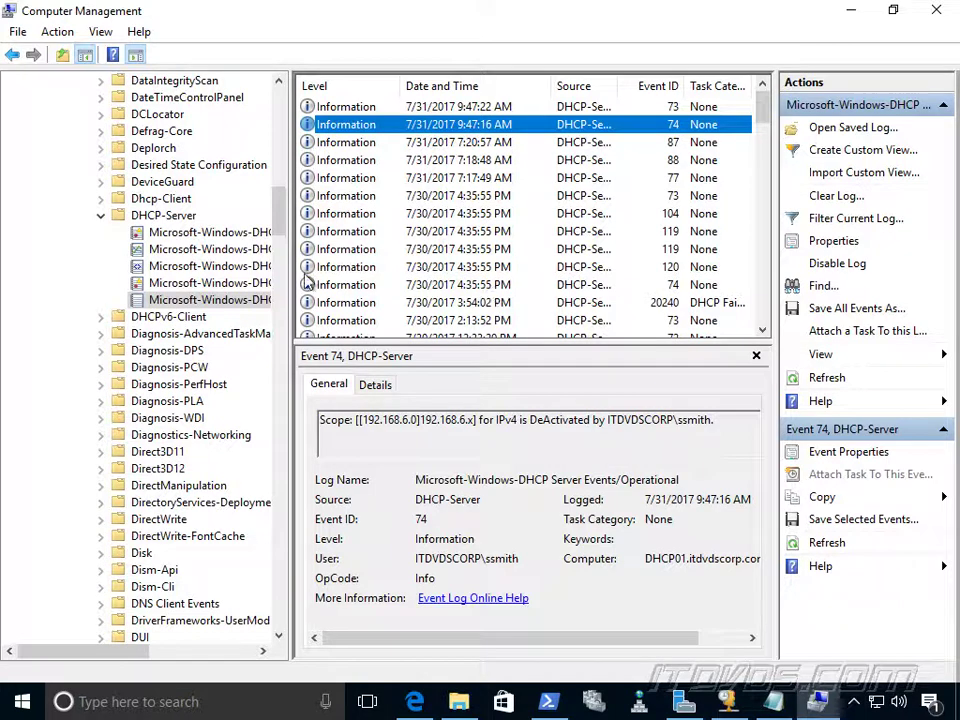
drag(291, 284, 360, 291)
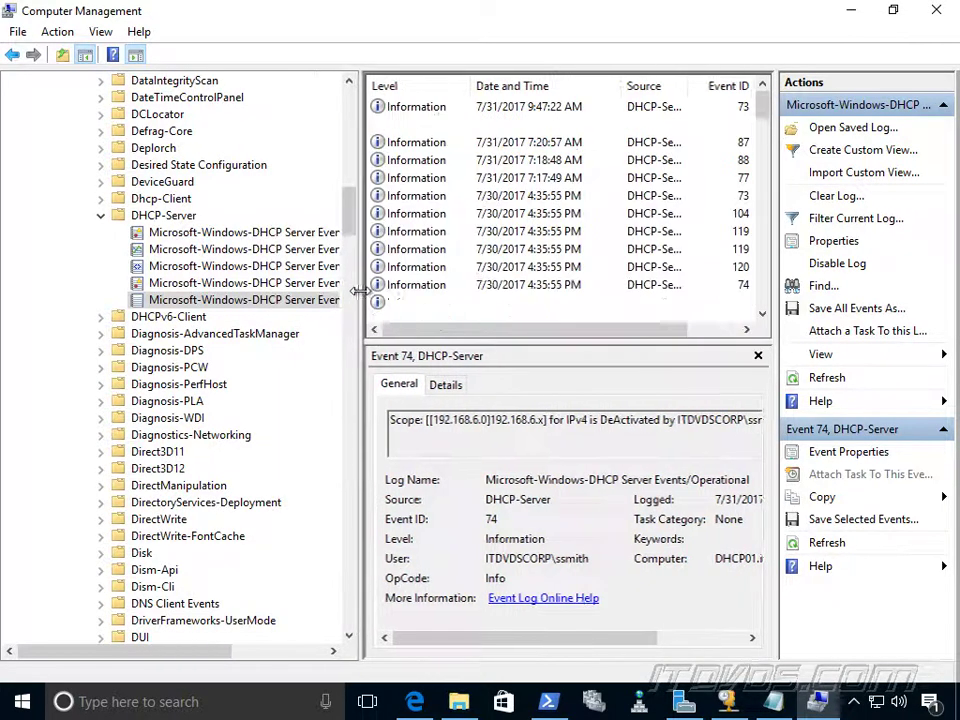
Step: Open the DHCP Server Events/AuditLogs log and check the Show Analytic and Debug Logs setting
click(314, 250)
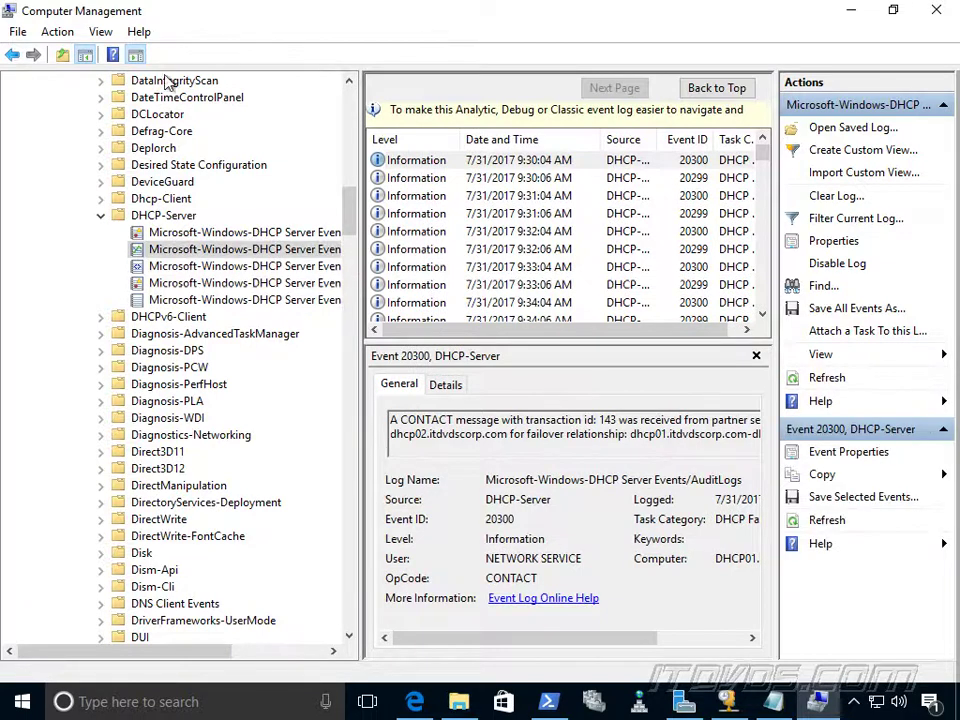
click(104, 33)
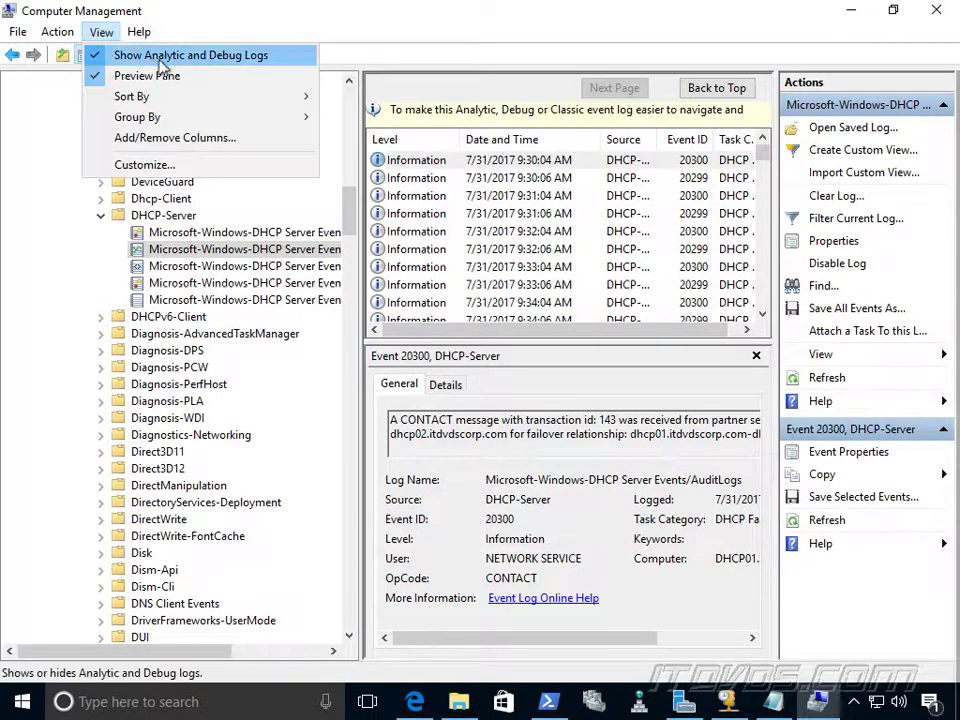
click(348, 38)
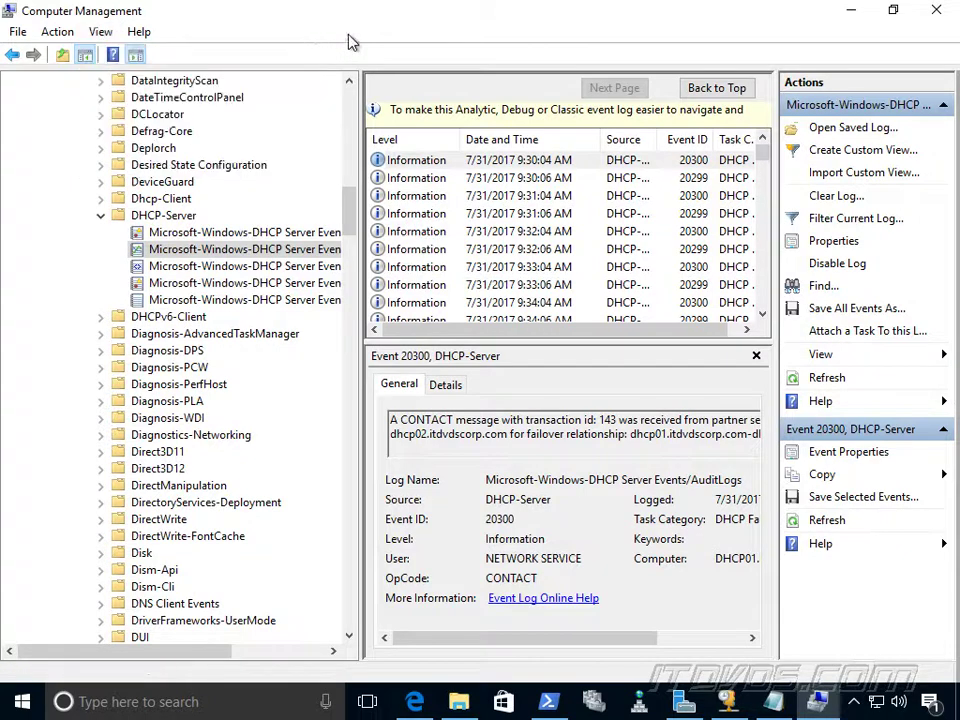
Step: Examine the AuditLogs log's size and overwrite settings with Enable logging cleared, and close its properties without saving
right_click(212, 259)
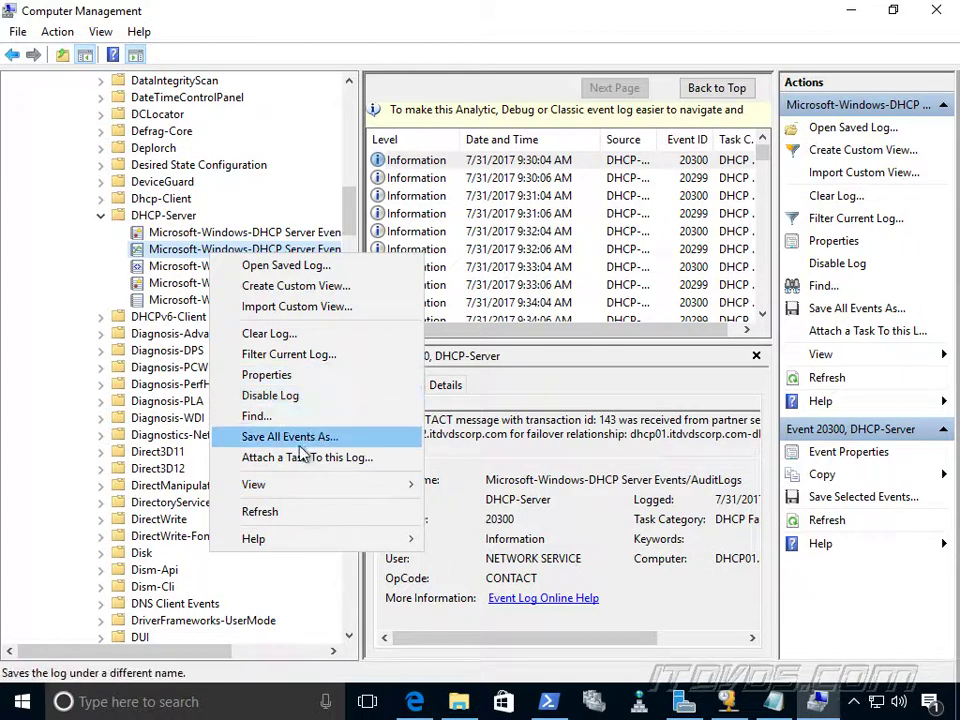
click(290, 375)
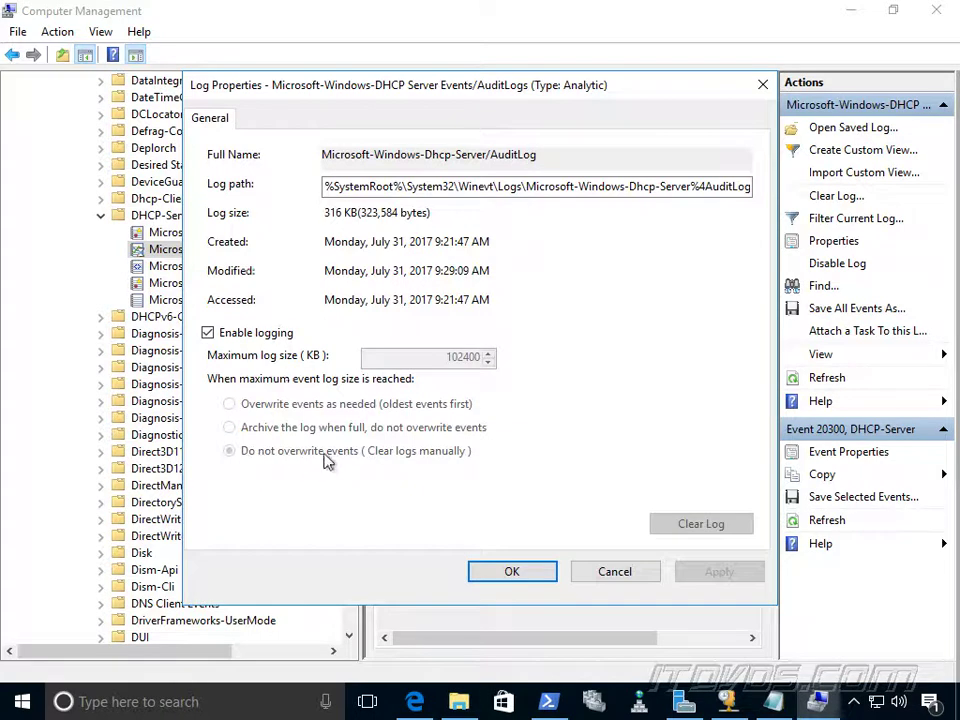
click(208, 332)
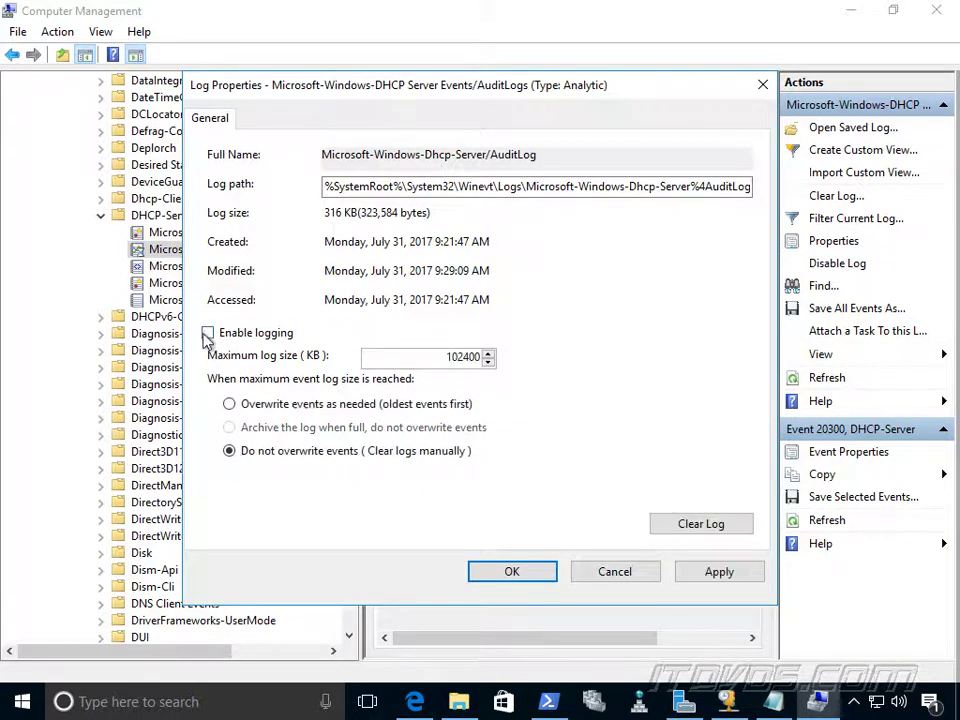
click(637, 575)
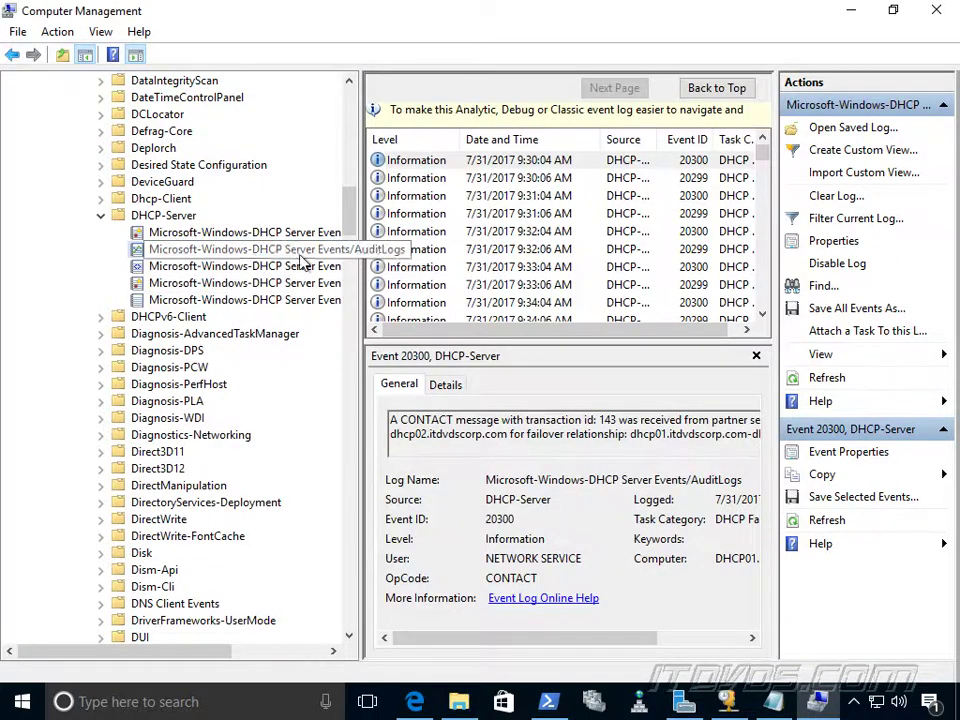
Step: Examine several 20300 DHCP failover events from 7/31/2017 in the AuditLogs log, narrowing the console tree to read the full message
click(497, 236)
scroll(530, 270, down, 2)
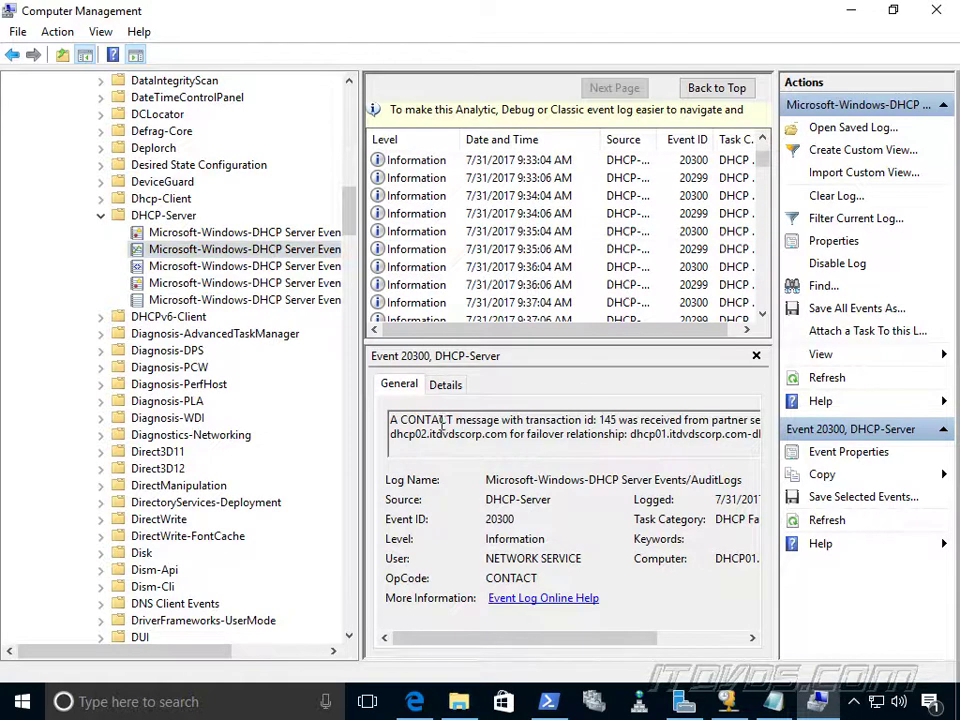
drag(359, 420, 248, 420)
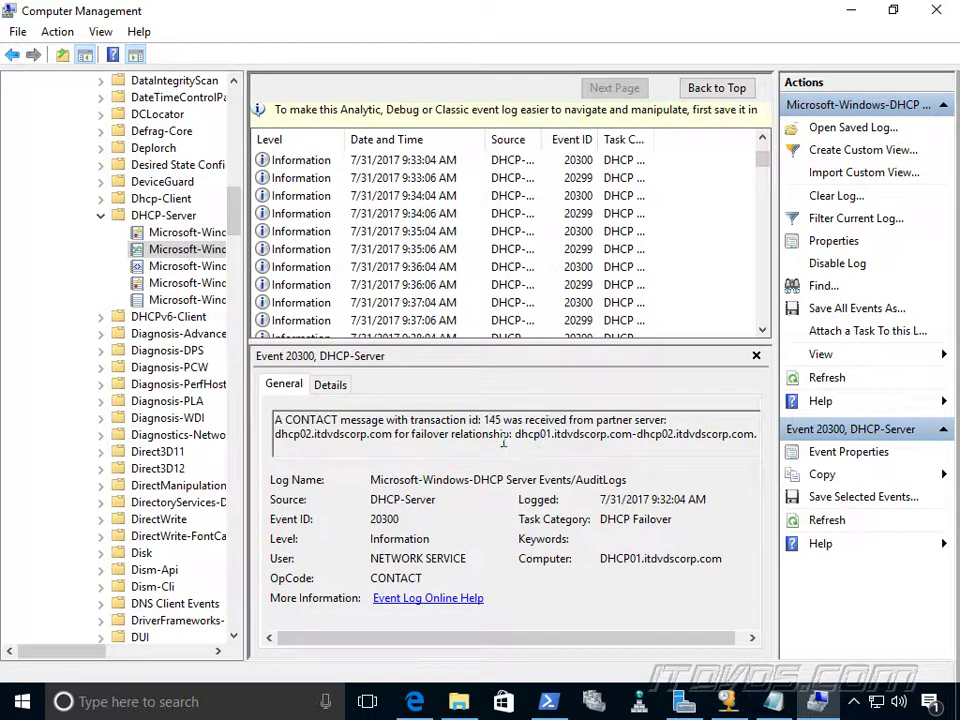
click(458, 302)
scroll(460, 300, down, 8)
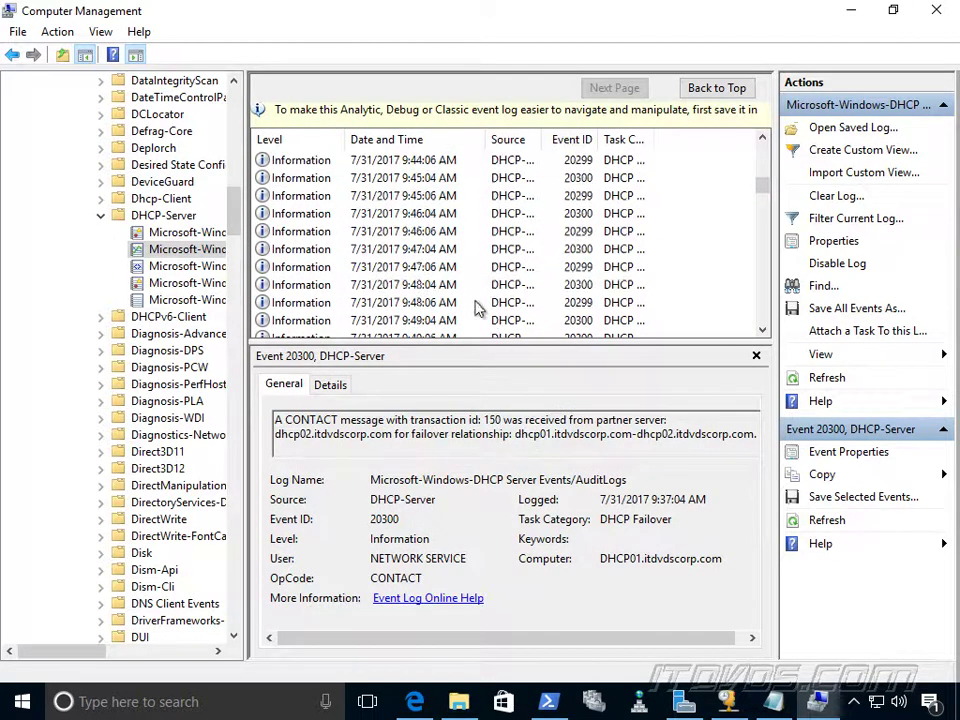
click(462, 285)
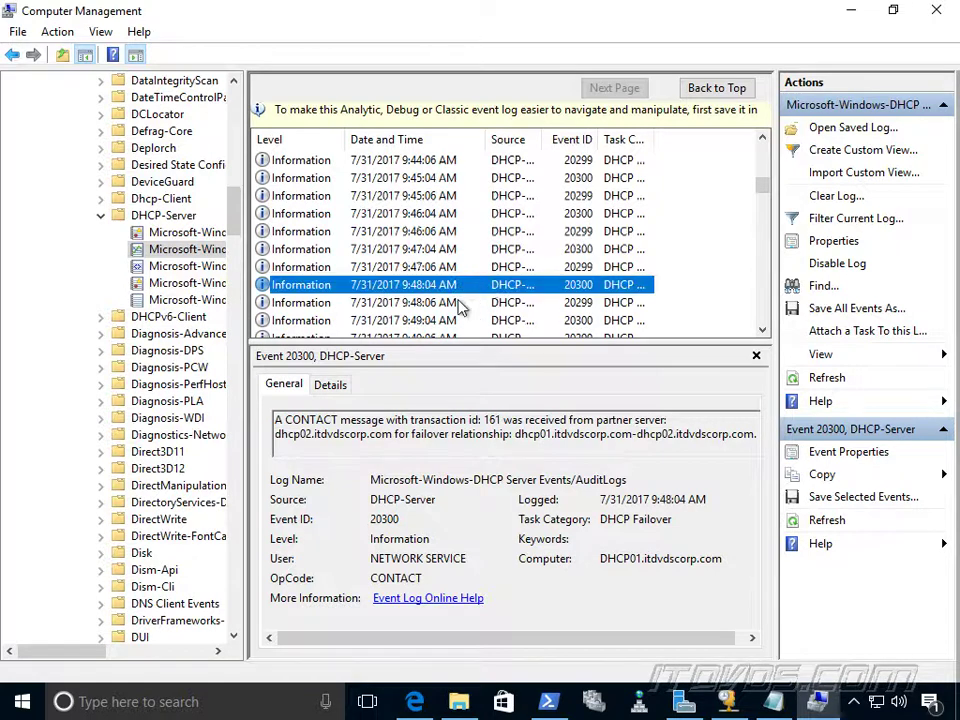
scroll(462, 260, up, 3)
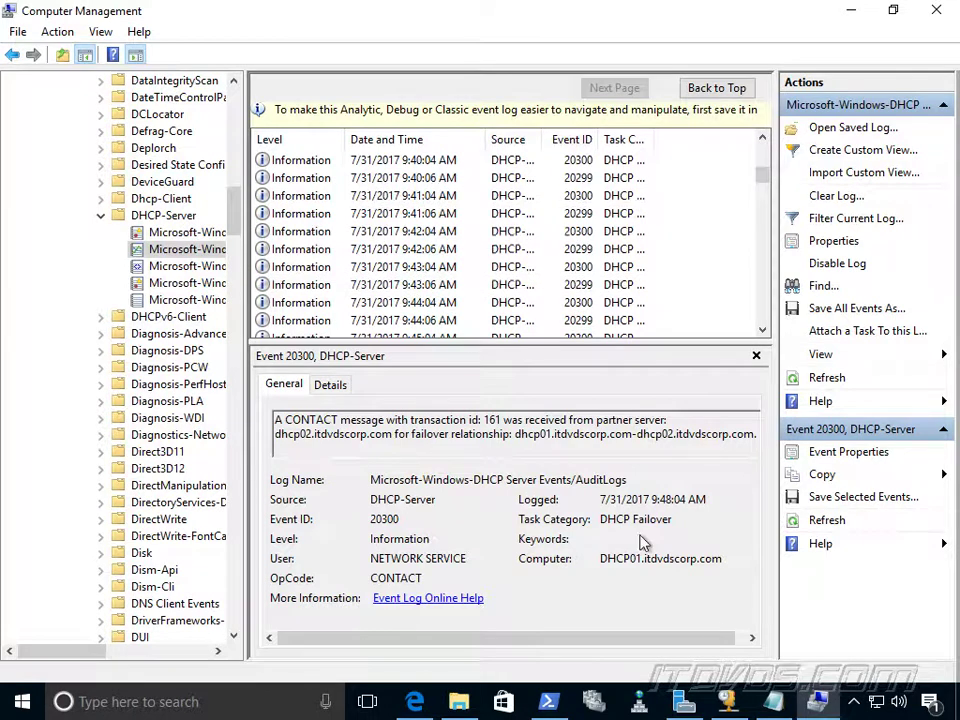
Step: Return to the DHCP console, examine the IPv4 server's advanced properties and connection bindings, and close both dialogs without saving
click(728, 704)
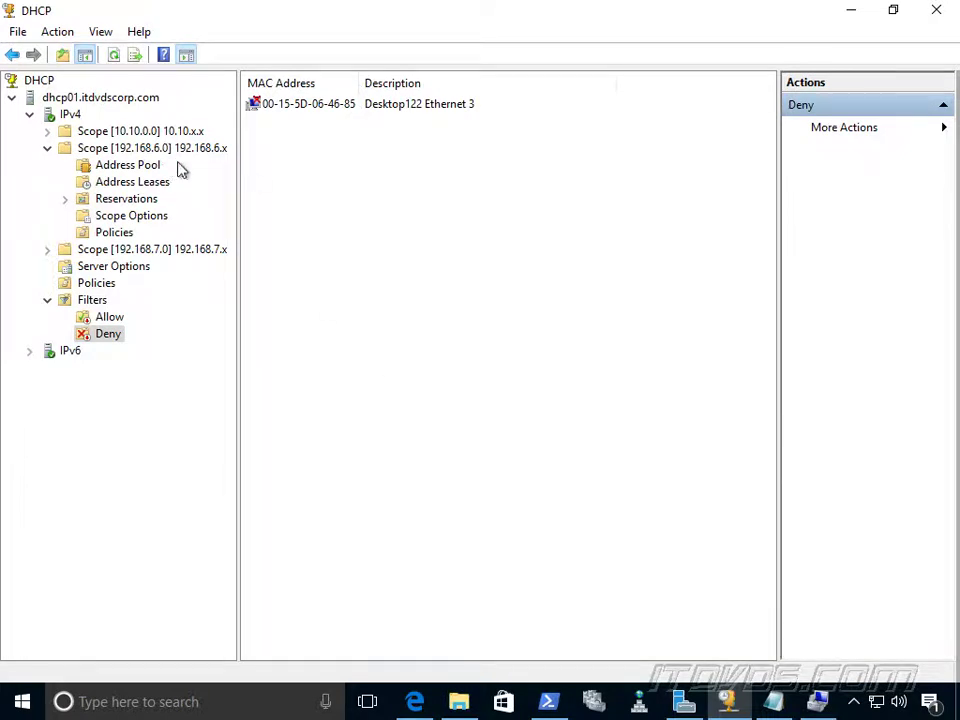
right_click(73, 116)
click(171, 397)
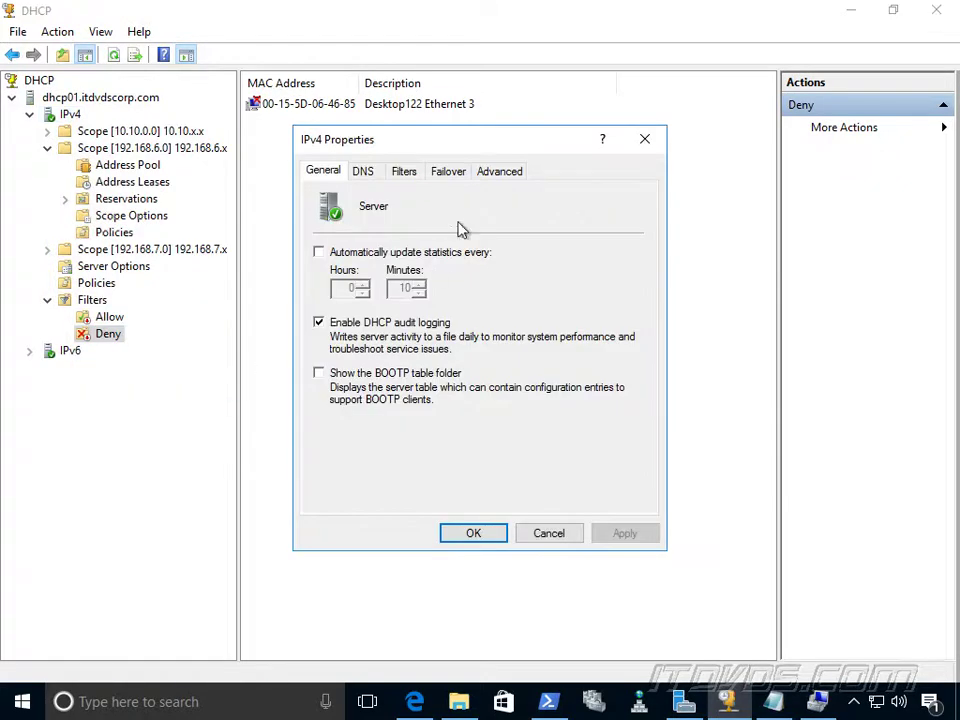
click(497, 174)
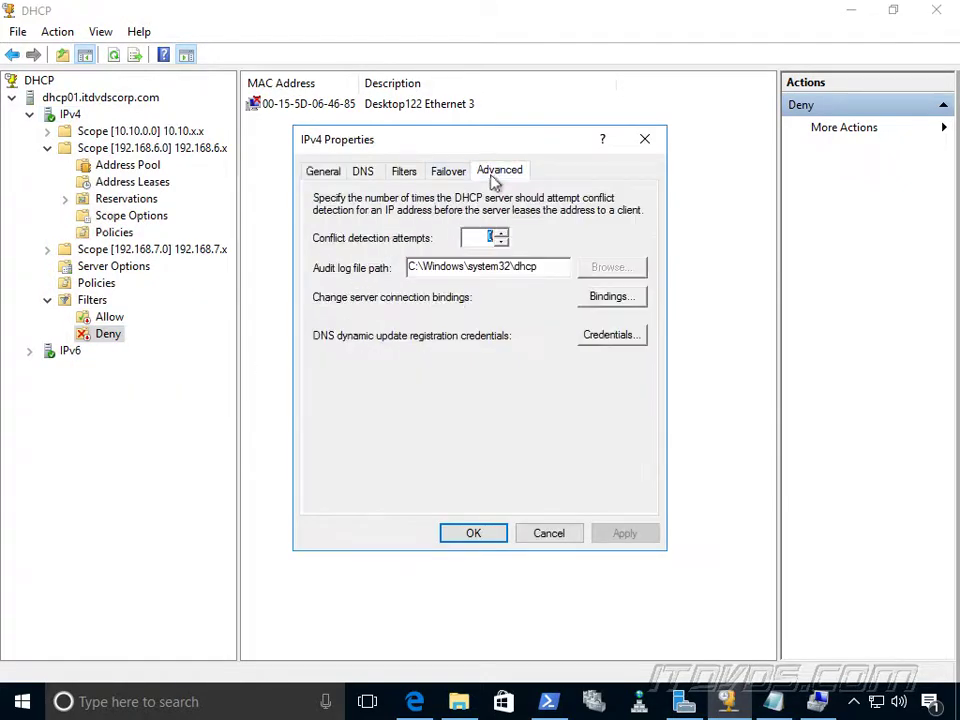
click(606, 298)
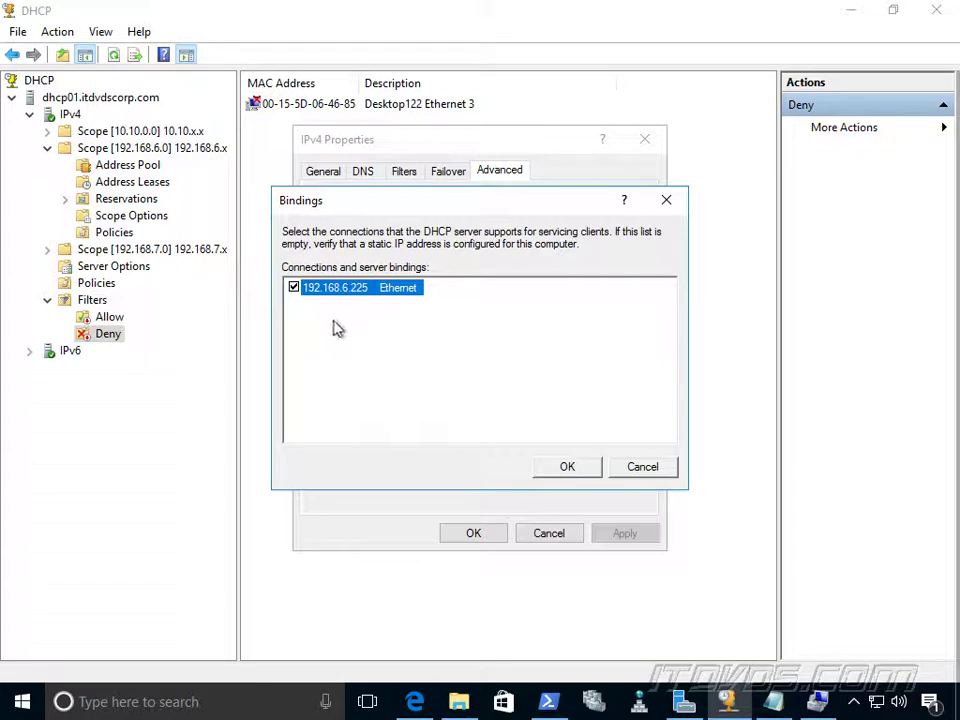
click(643, 467)
click(556, 536)
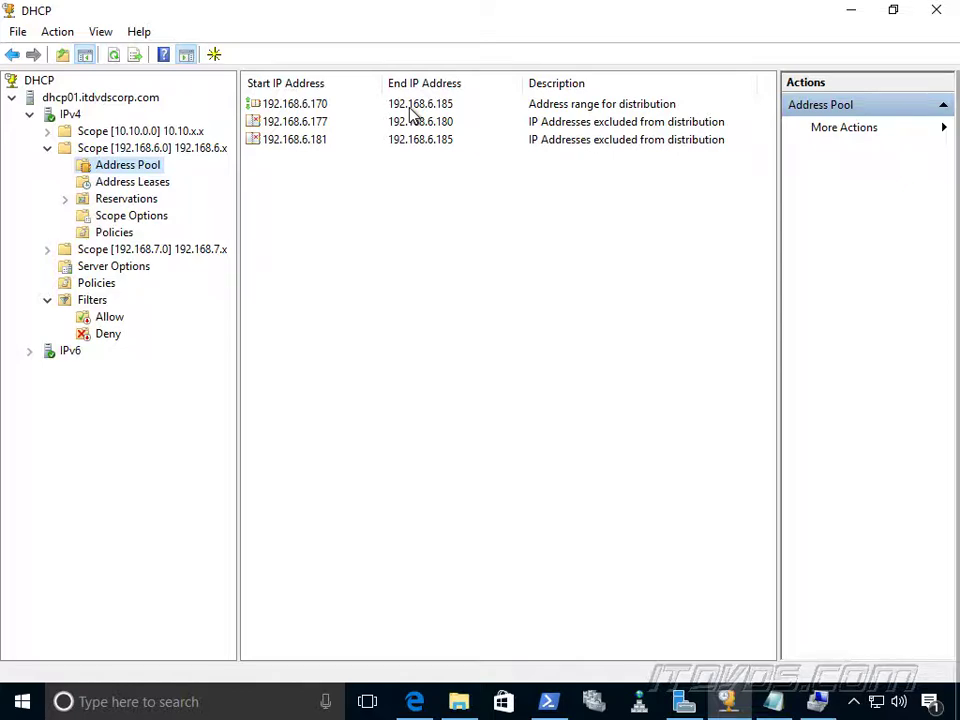
Step: Try raising the conflict detection attempts in the IPv4 server's advanced properties, lower them again, and discard the changes
right_click(74, 115)
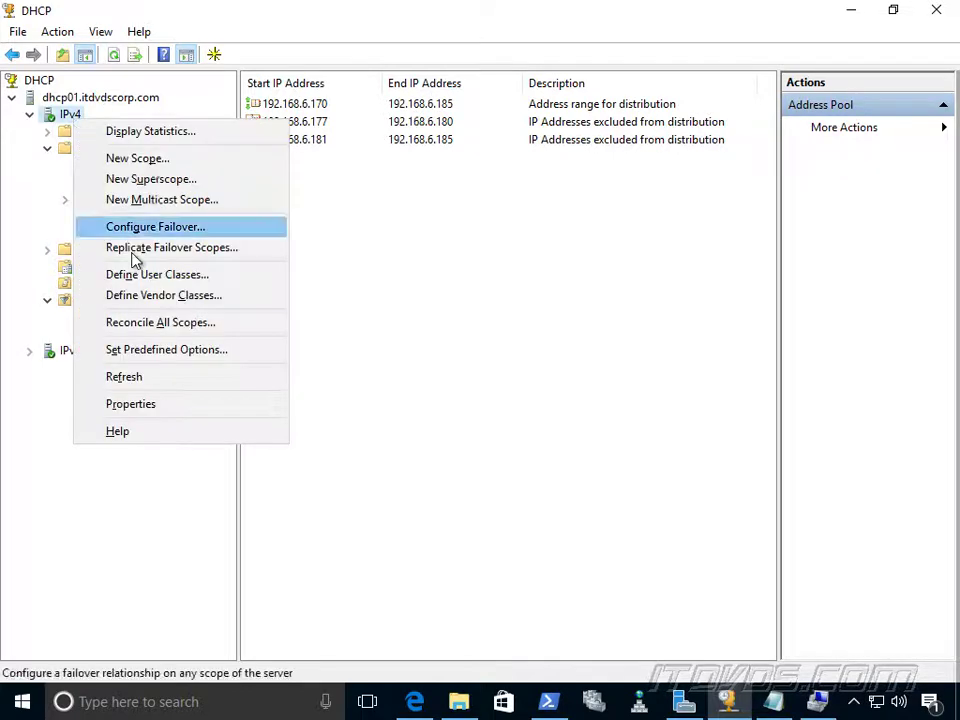
click(165, 403)
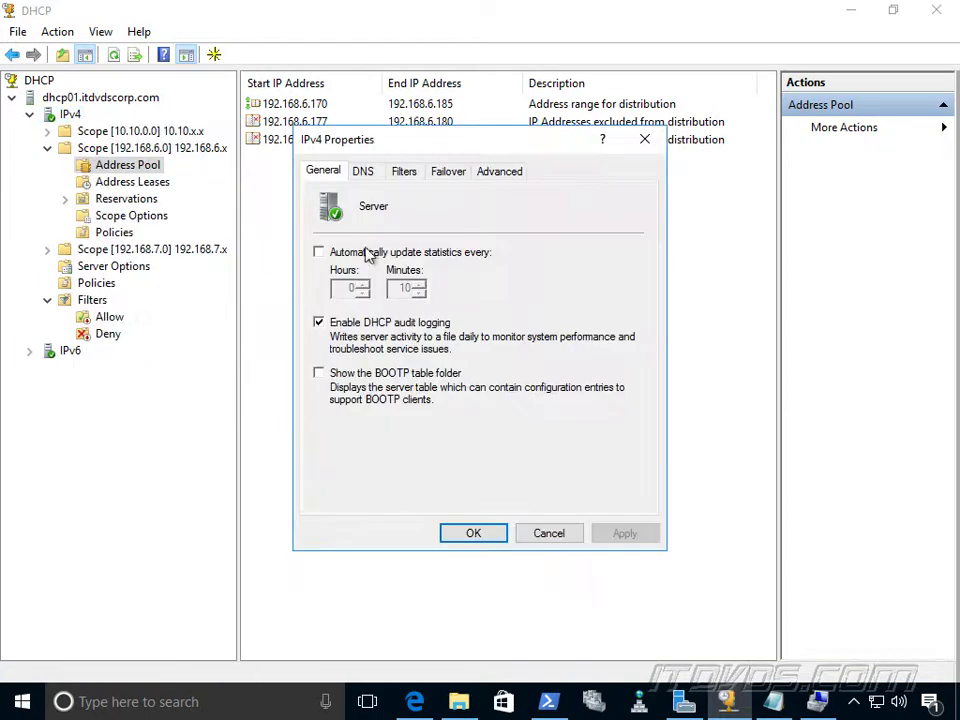
click(497, 171)
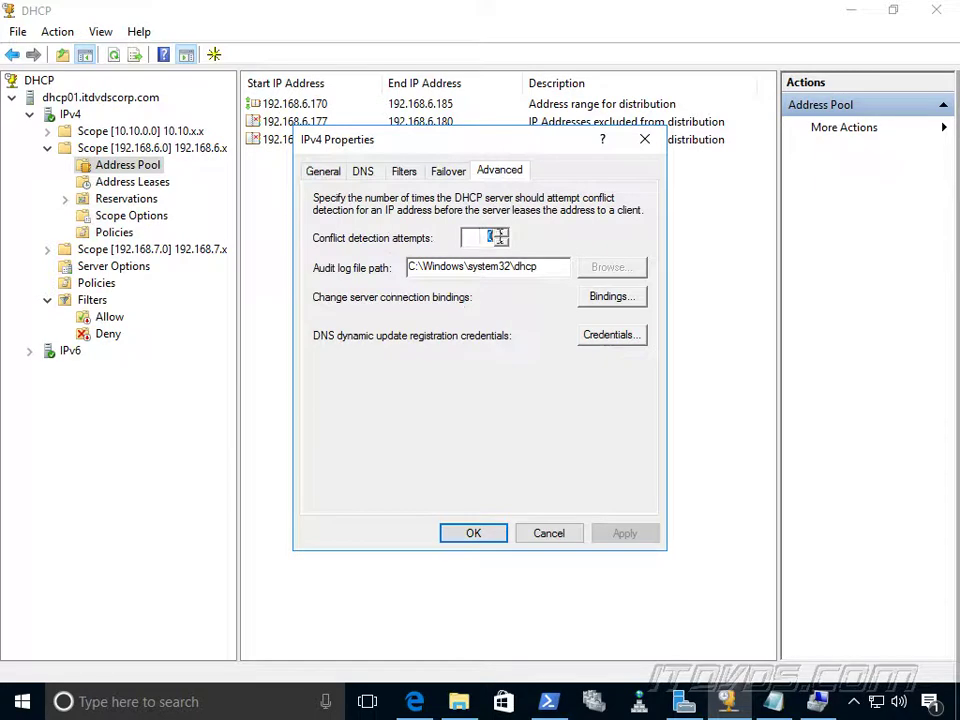
click(501, 233)
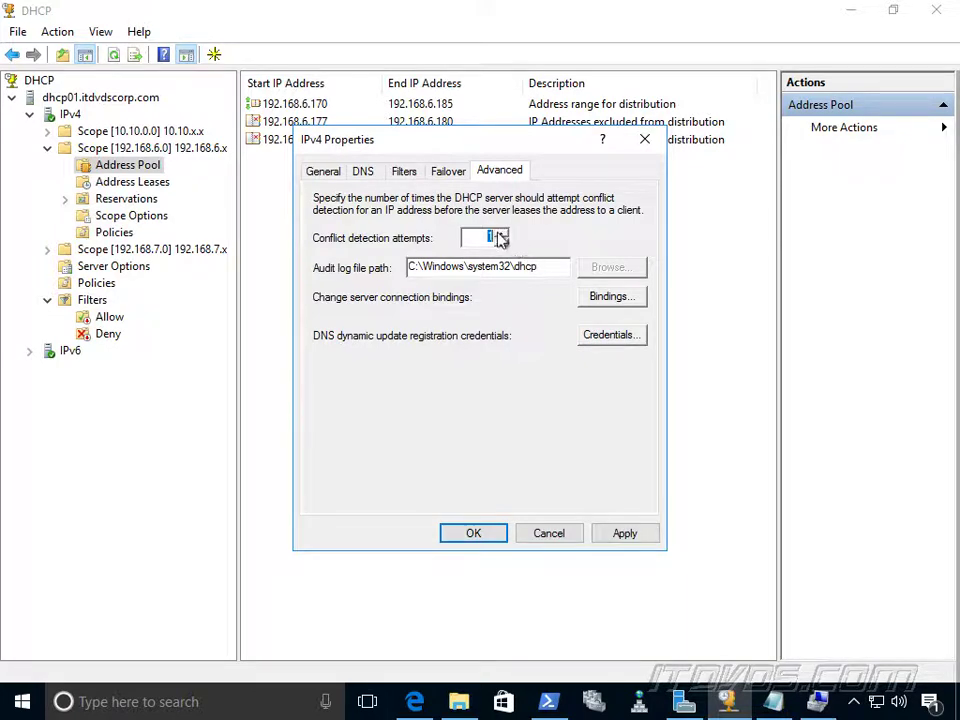
click(499, 233)
click(500, 243)
click(500, 243)
click(572, 533)
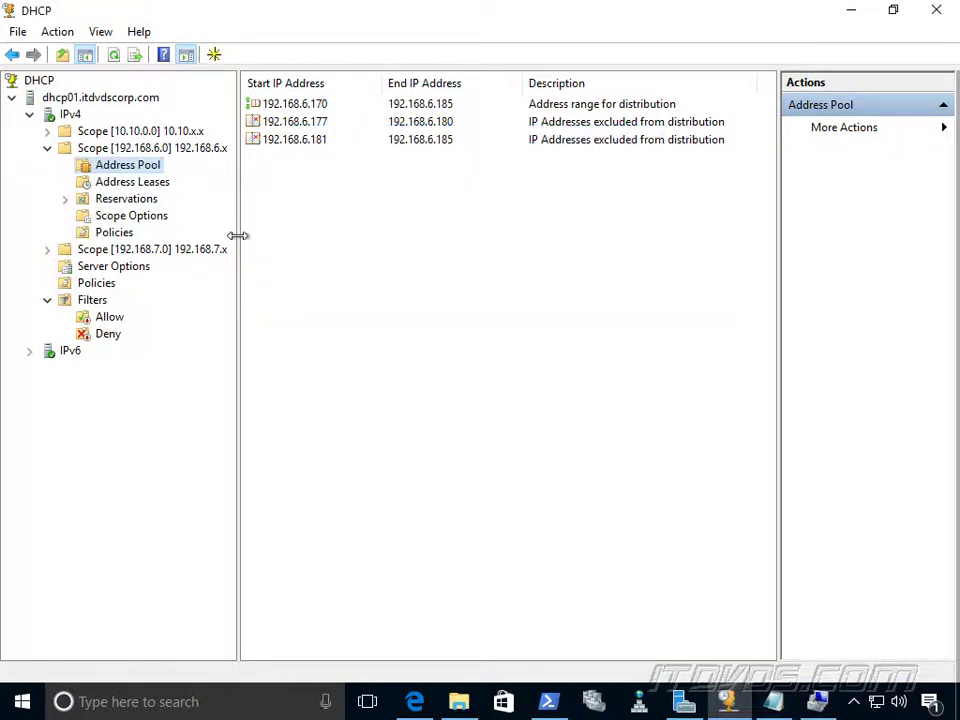
Step: Examine the address distribution range and exclusions in the 192.168.6.0 scope's Address Pool, and the pool's New Exclusion Range command
click(164, 150)
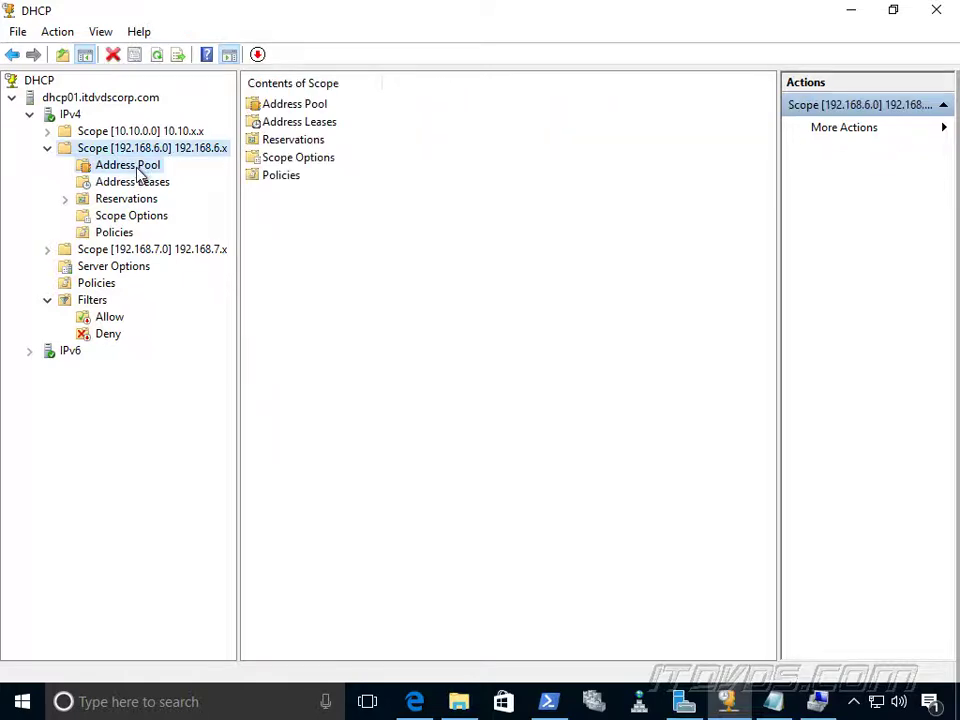
click(141, 168)
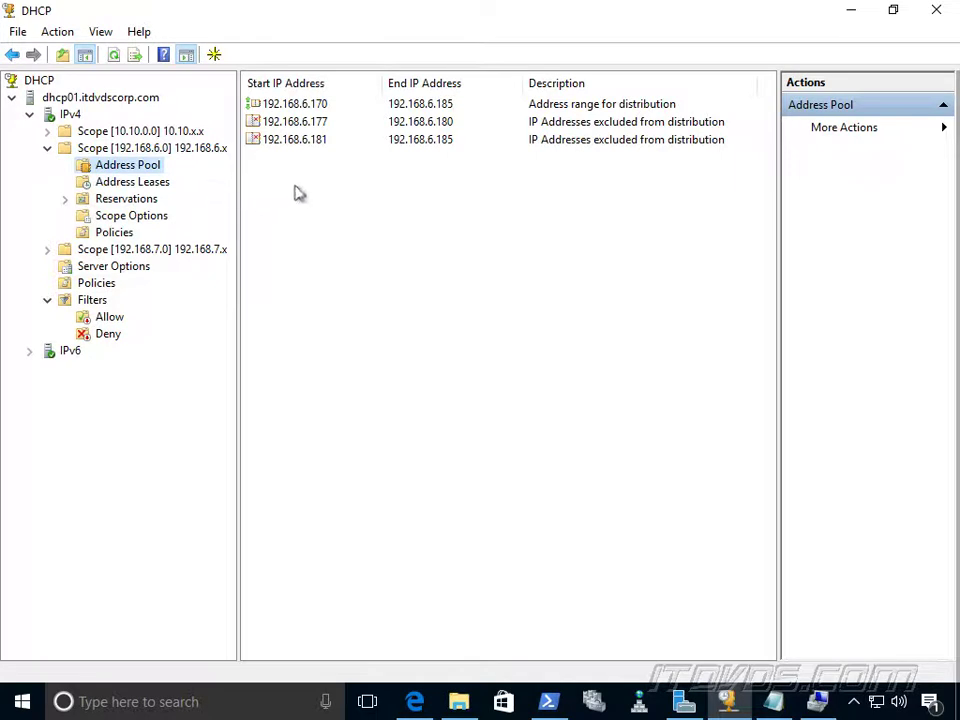
click(286, 108)
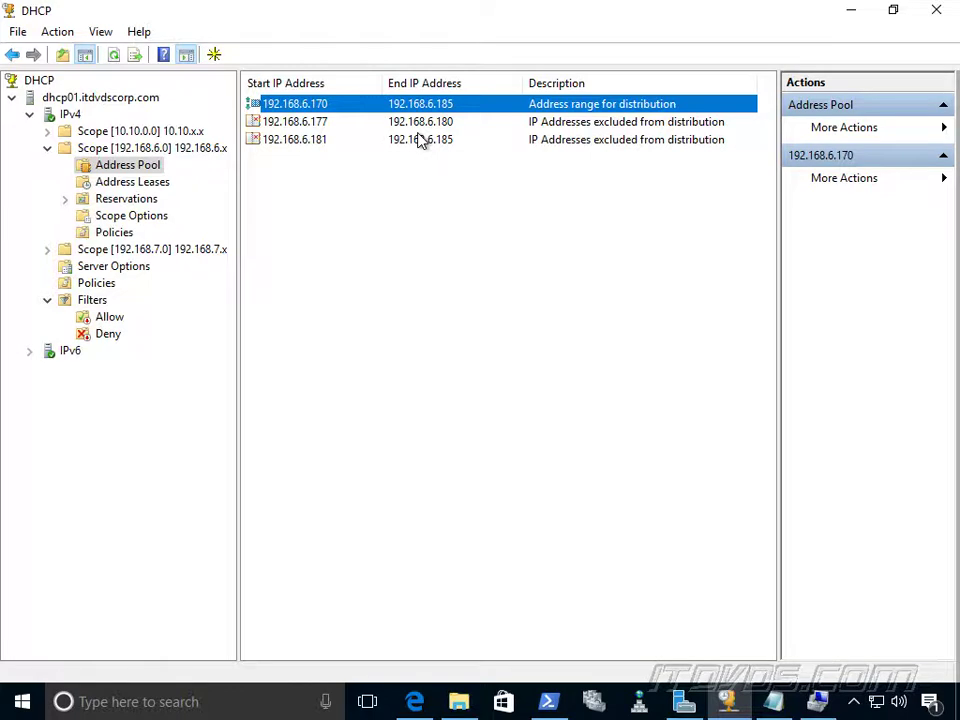
right_click(156, 172)
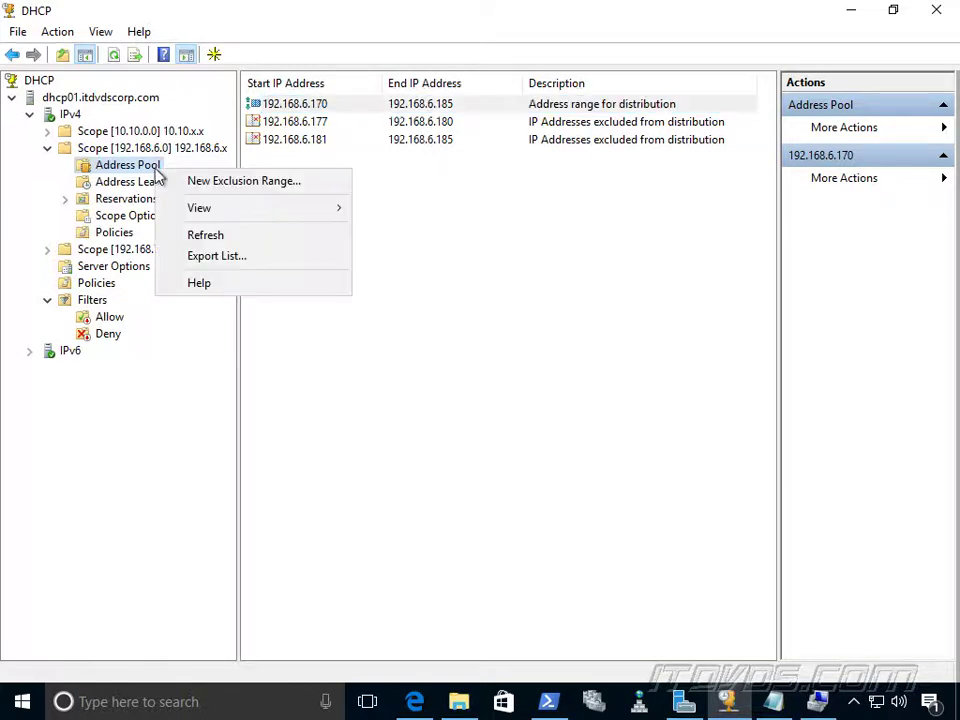
click(341, 236)
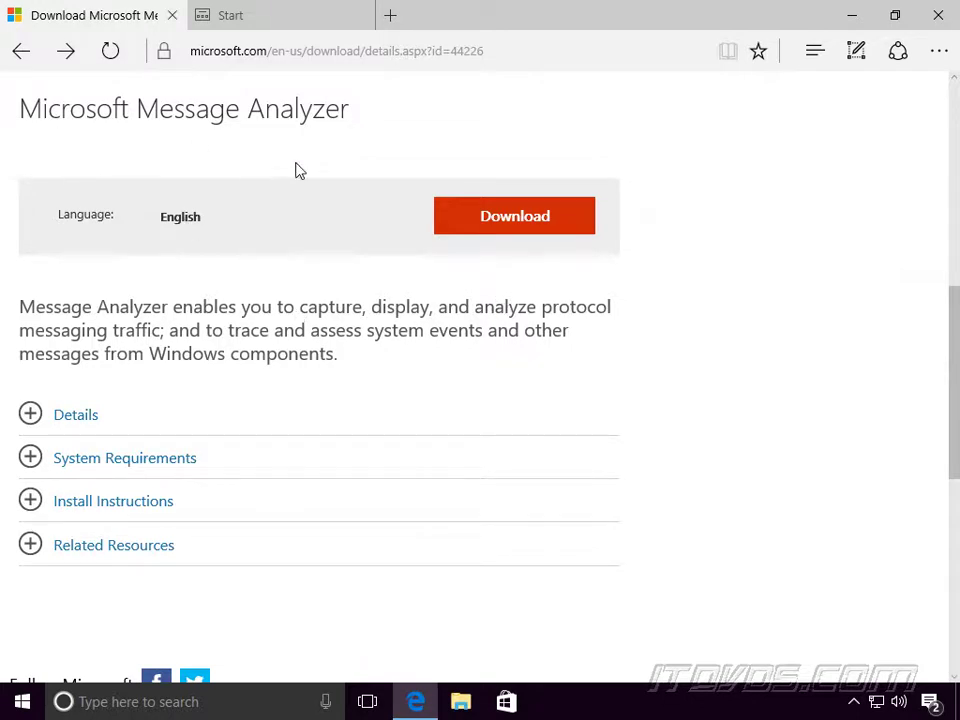
Step: Download MessageAnalyzer64.msi from the Microsoft Message Analyzer page and save it to the Desktop
click(525, 226)
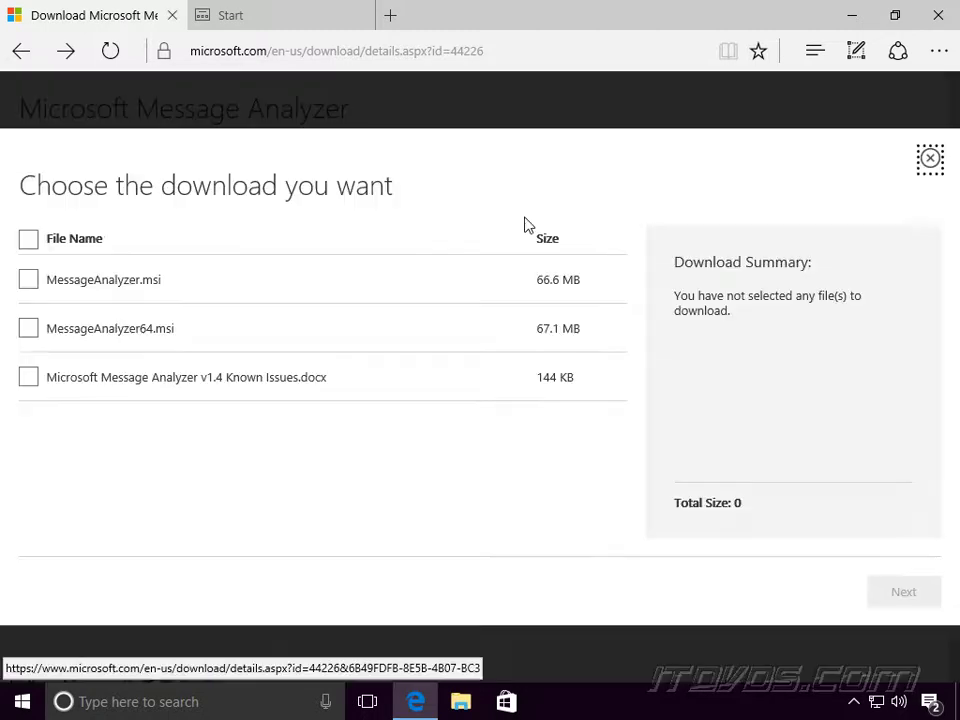
click(28, 328)
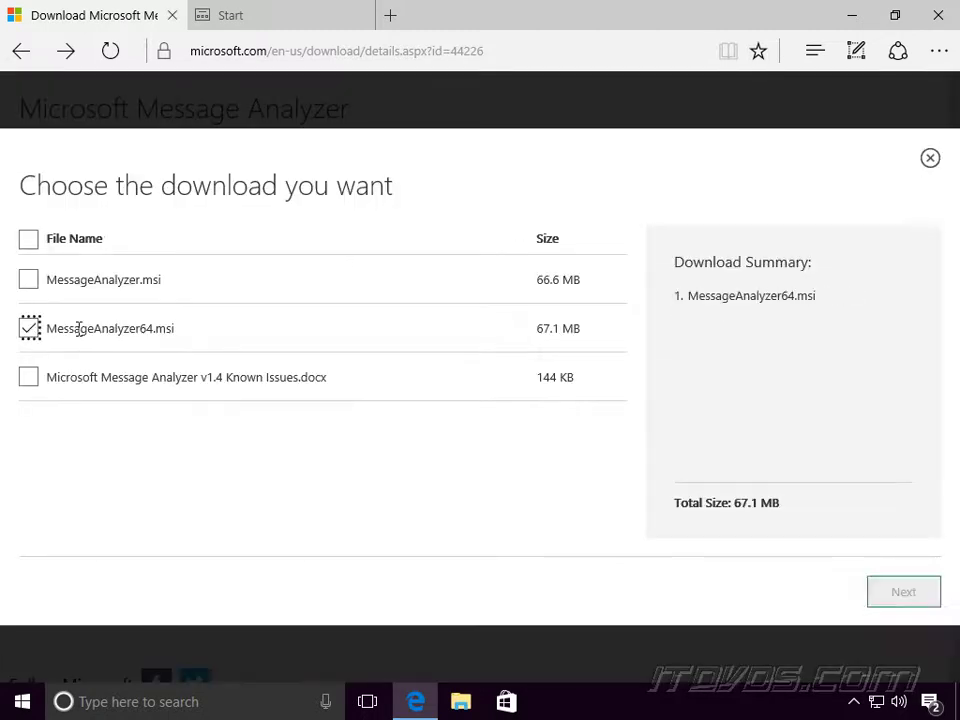
click(916, 598)
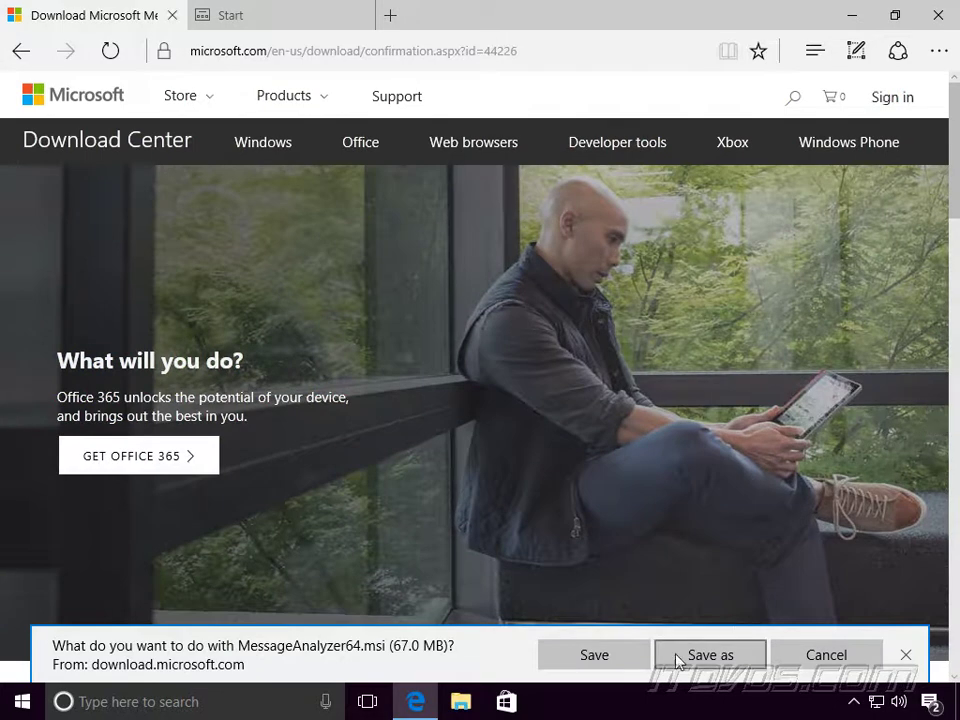
click(697, 655)
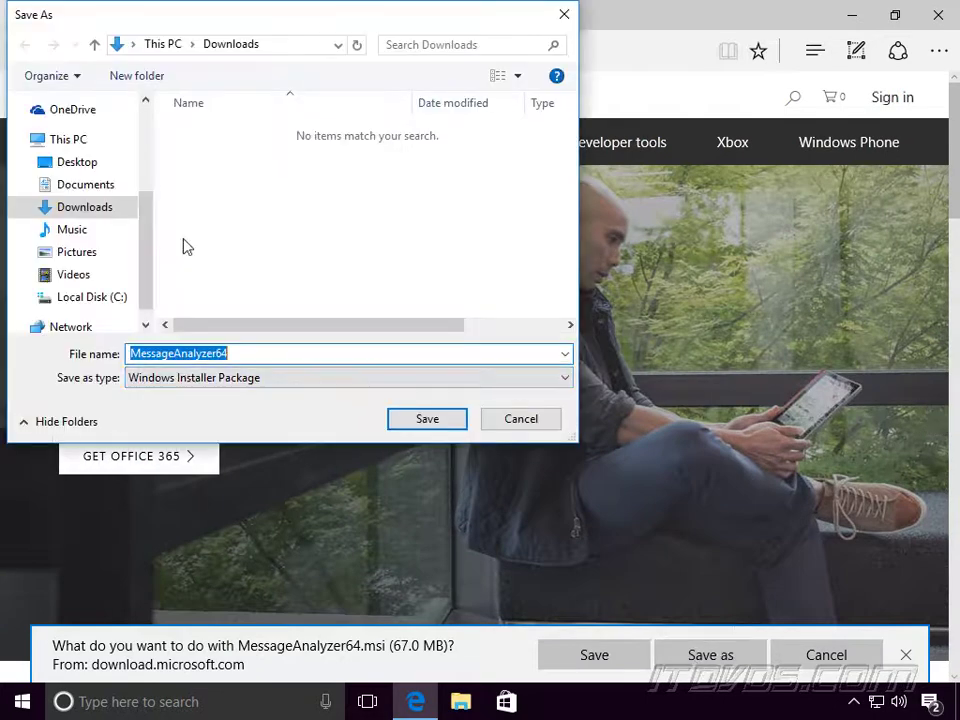
click(98, 163)
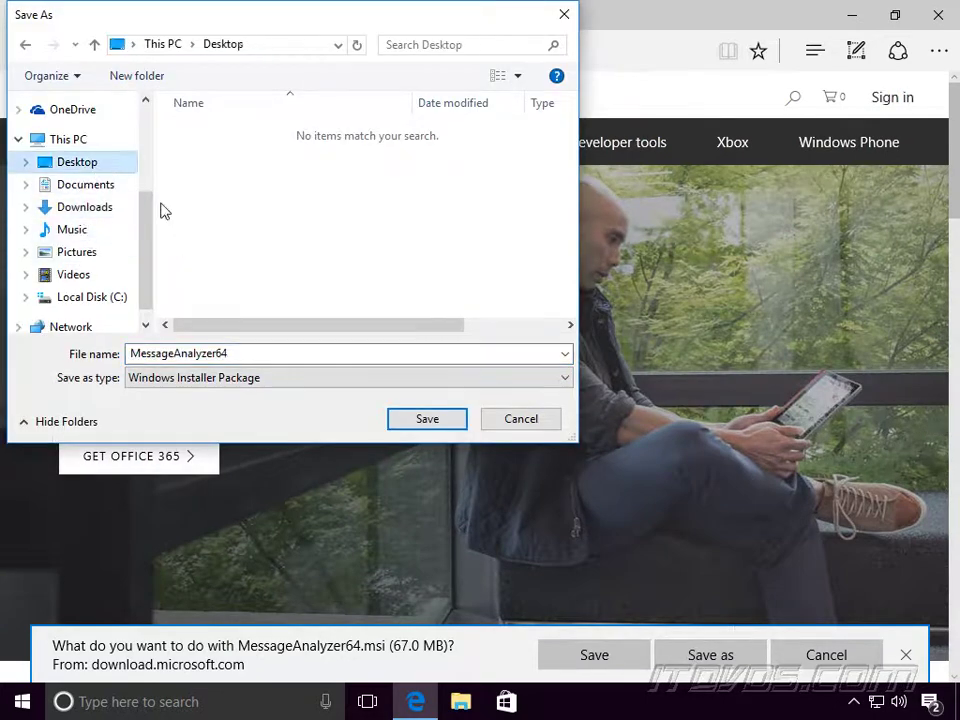
click(427, 419)
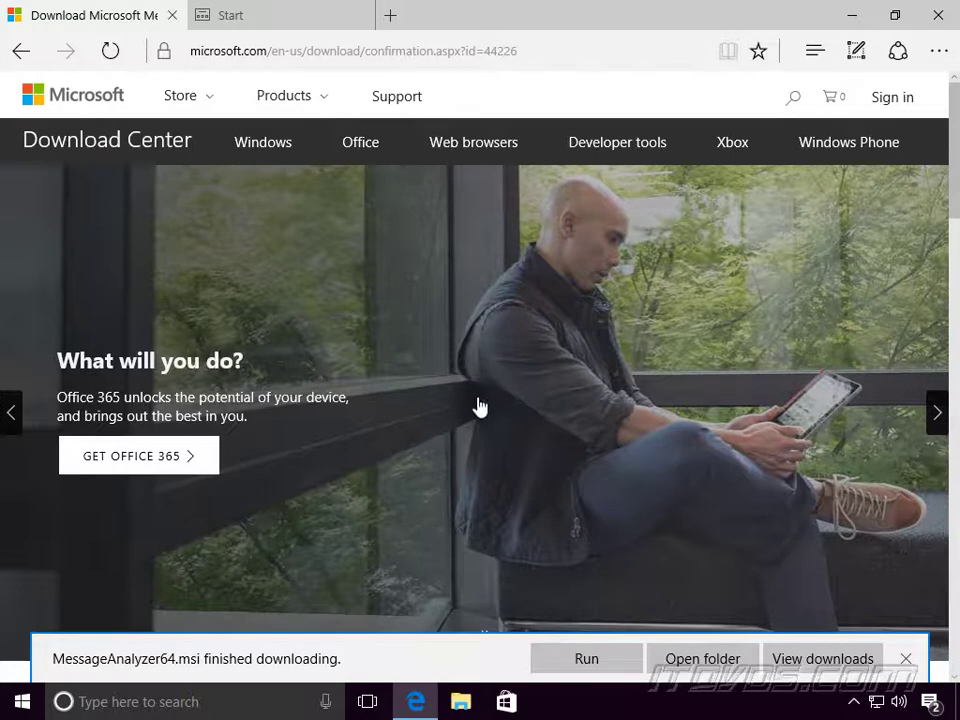
Step: Run the downloaded Message Analyzer installer from the desktop, accept the license terms, keep data capture optimization at Yes, and install it
click(852, 15)
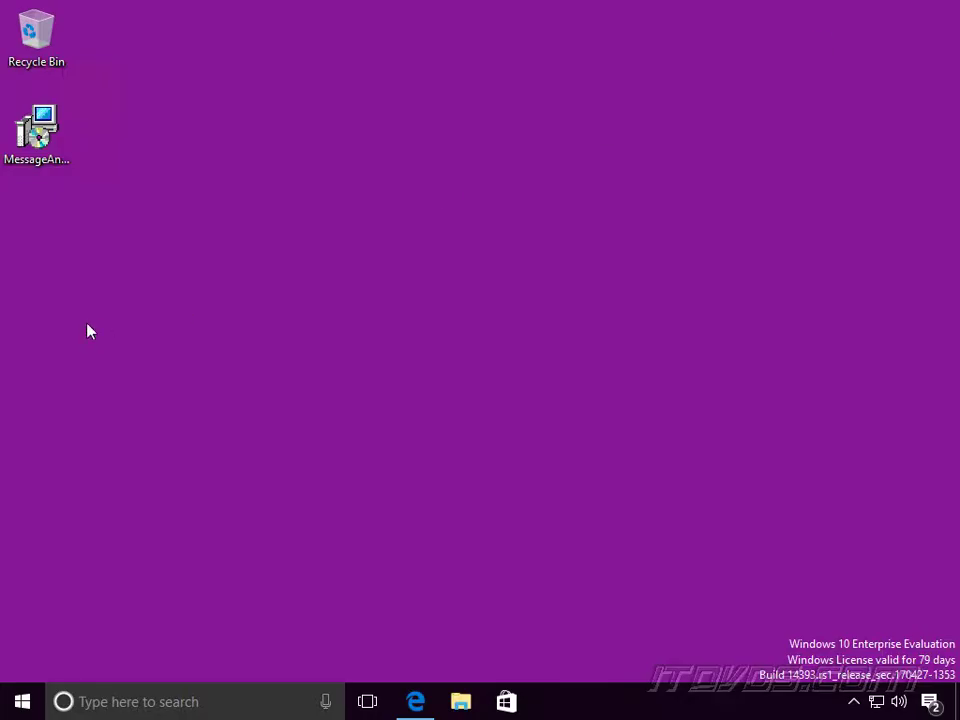
double_click(60, 146)
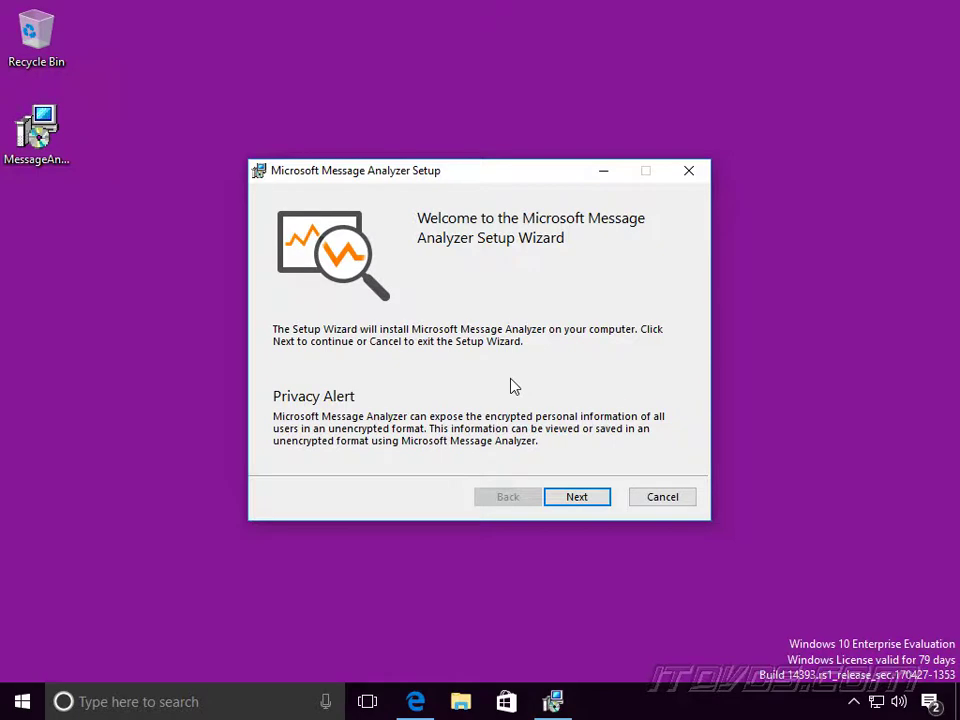
click(585, 506)
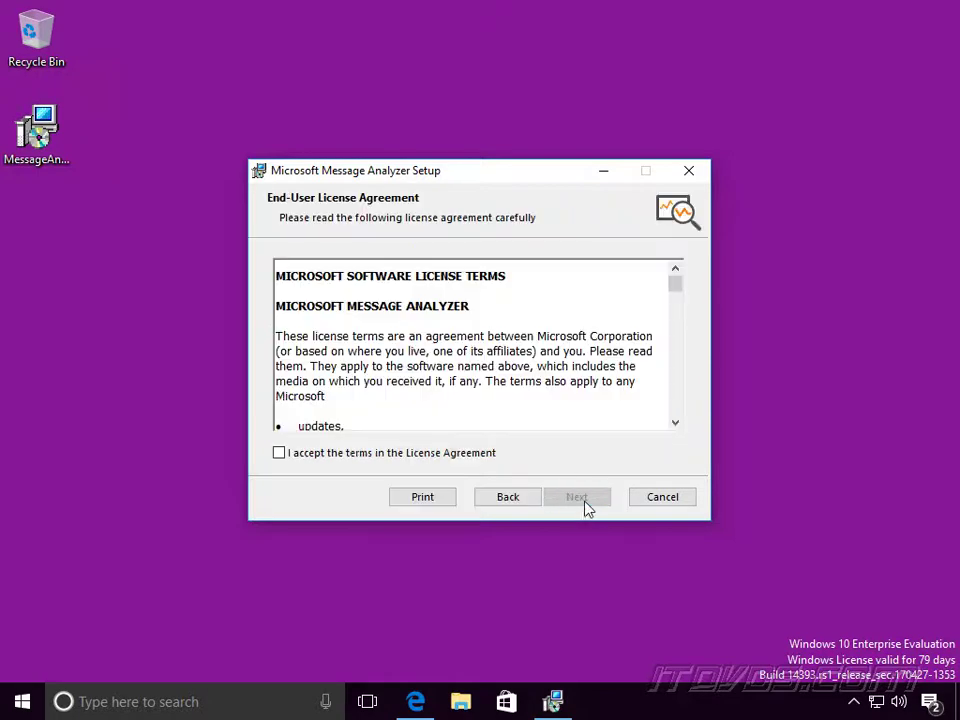
click(446, 455)
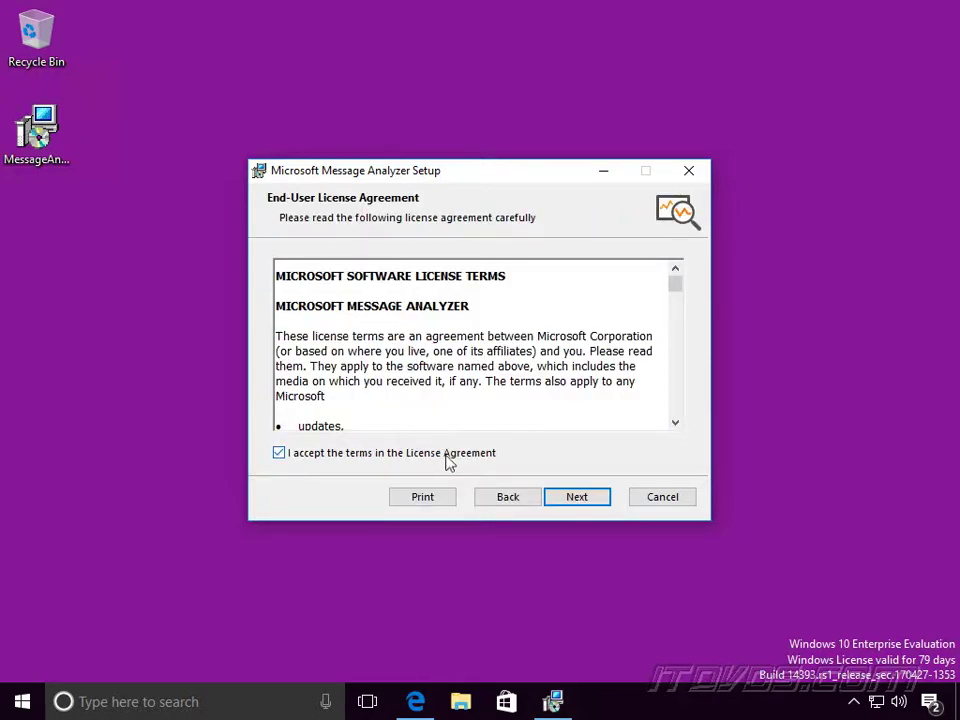
click(584, 500)
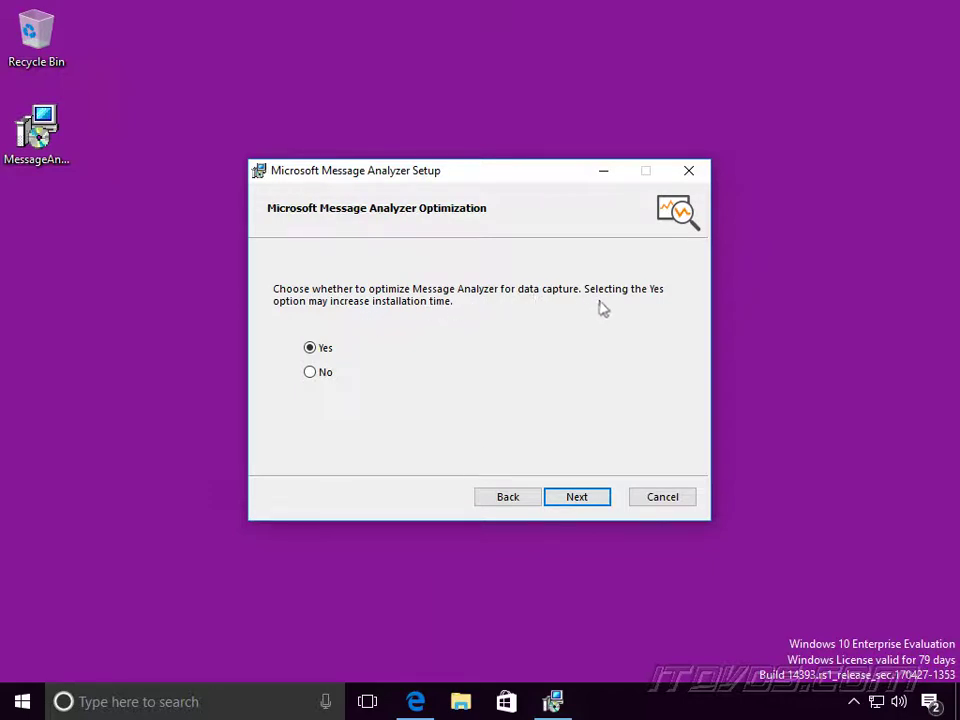
click(579, 500)
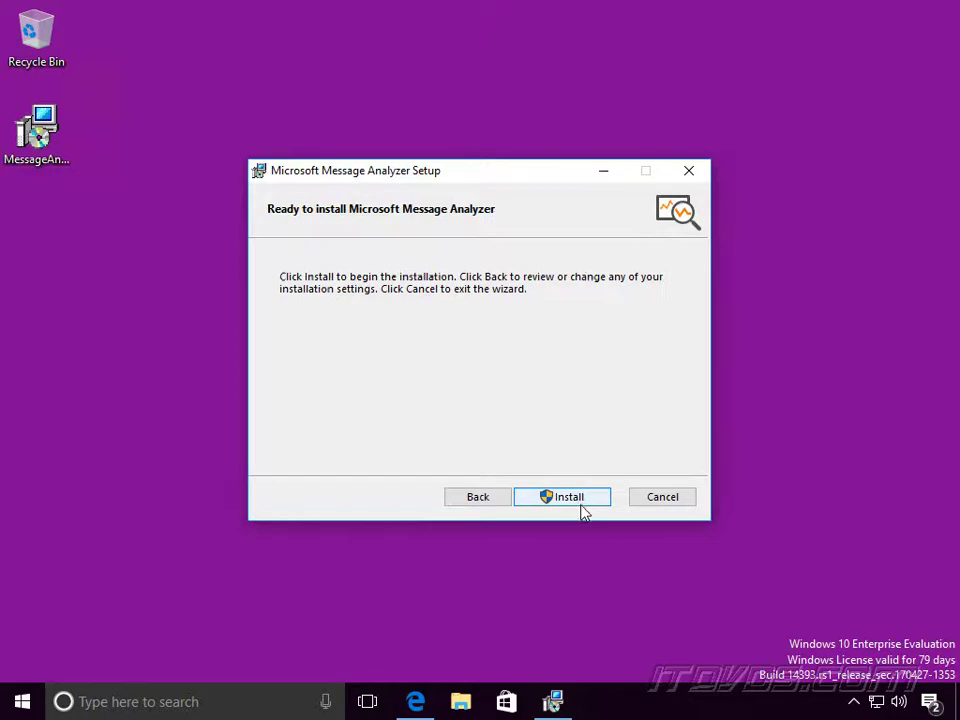
click(585, 505)
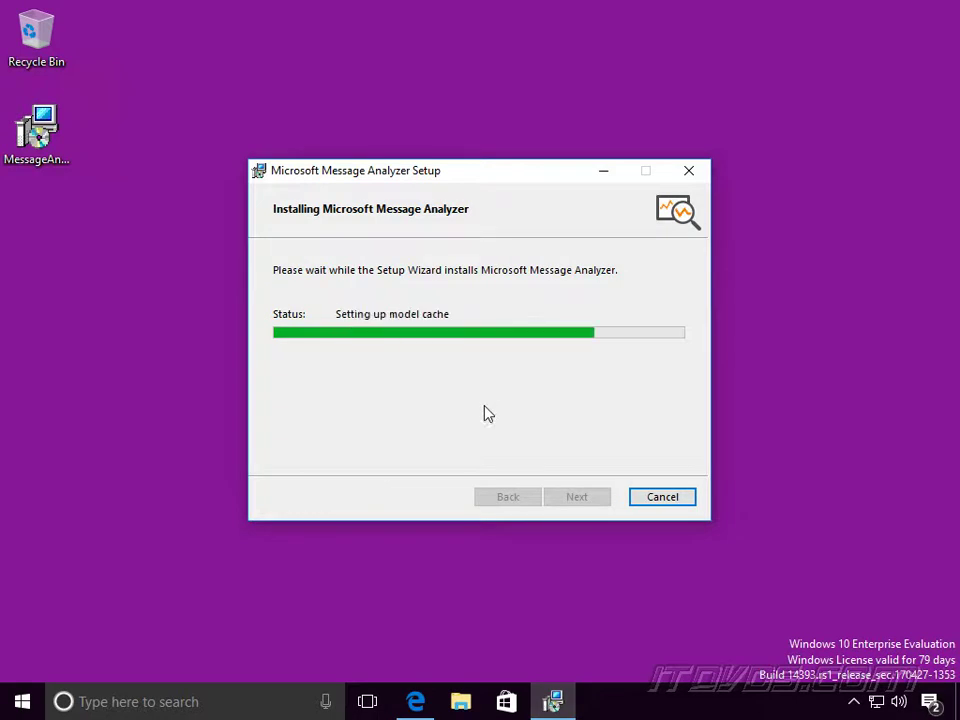
Step: Finish the setup with Message Analyzer launching, and choose not to update items and not to participate in feedback surveys
click(423, 446)
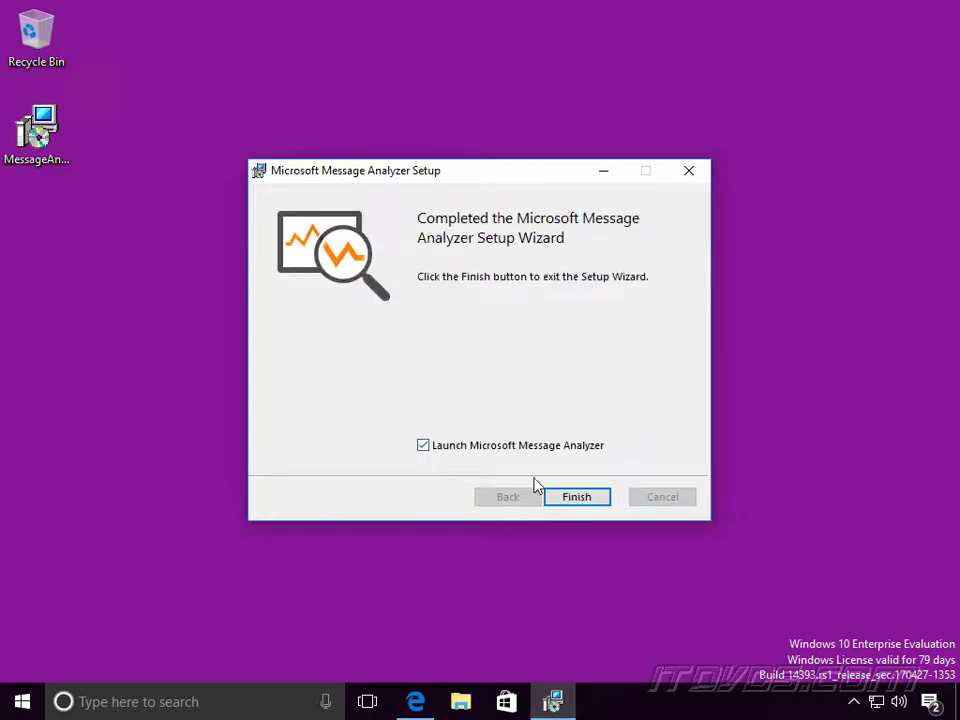
click(584, 498)
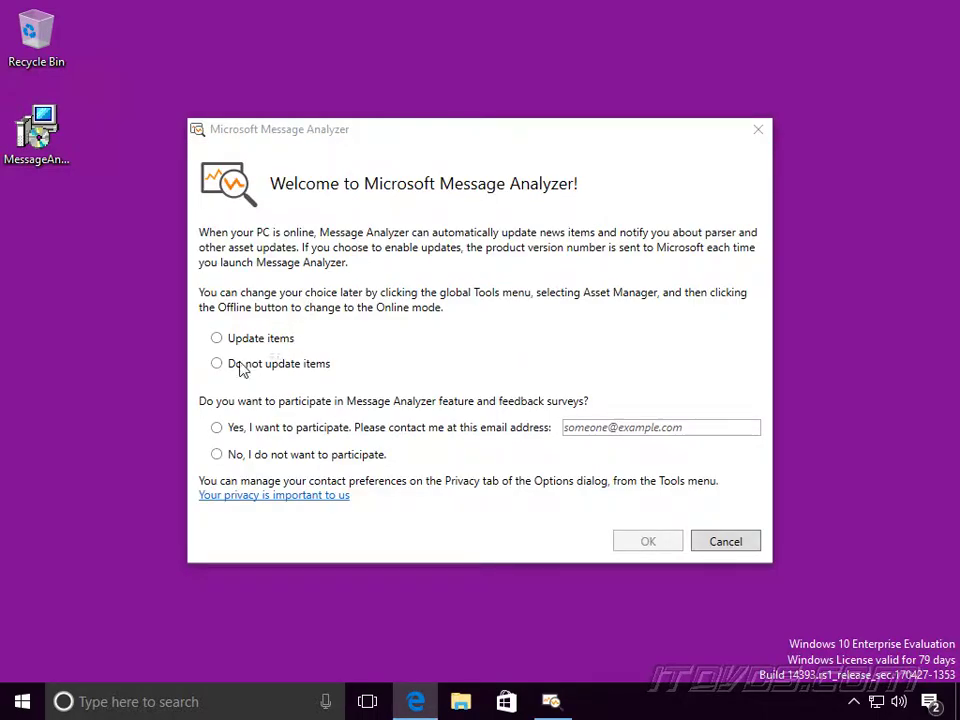
click(299, 368)
click(324, 456)
click(648, 541)
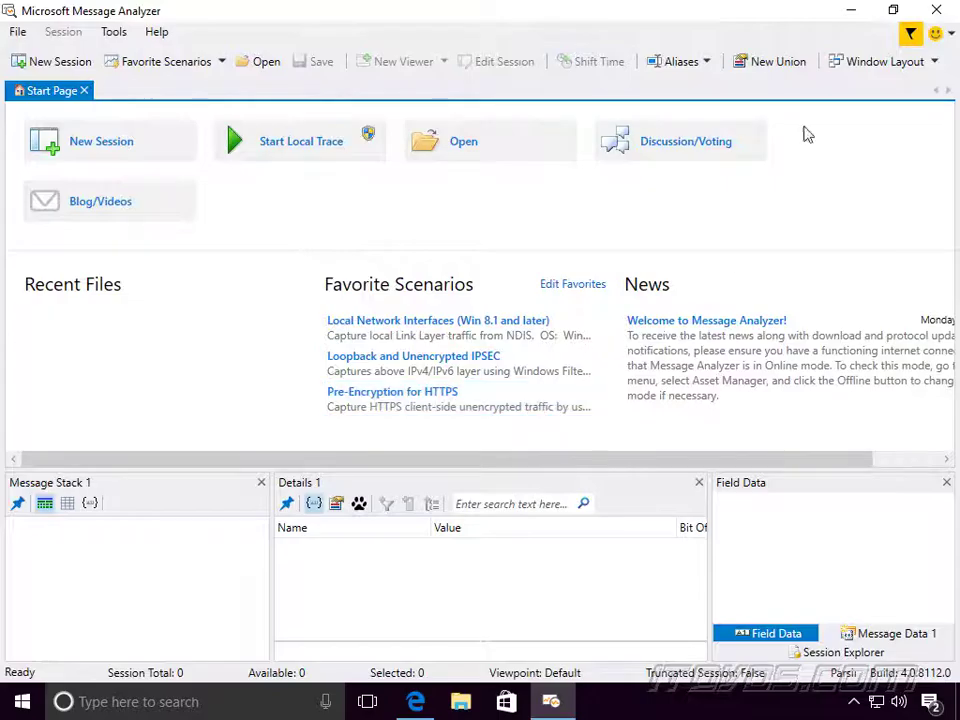
Step: Minimize Message Analyzer and copy the MessageAnalyzer64 installer from the desktop to \\dhcp01\c$ in a new File Explorer window
click(850, 12)
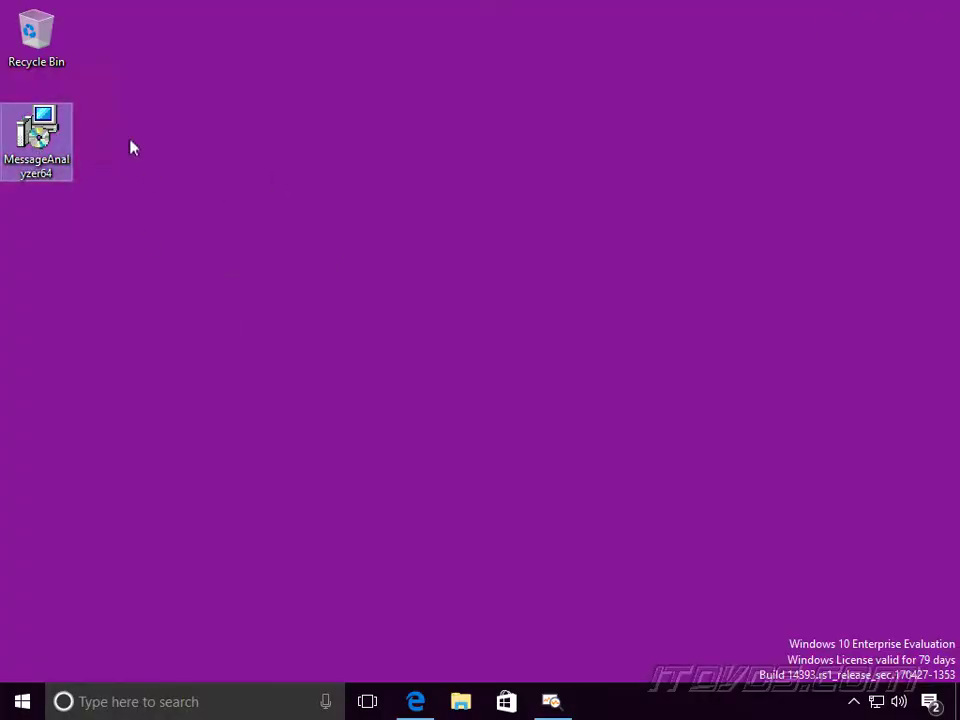
click(462, 702)
right_click(461, 688)
click(430, 629)
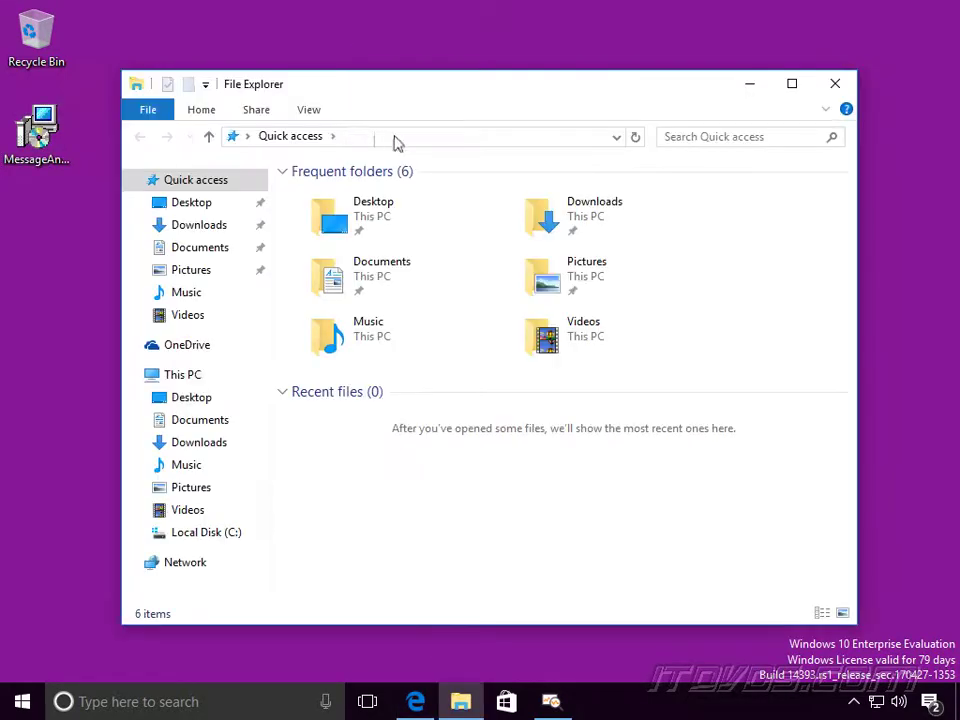
click(398, 136)
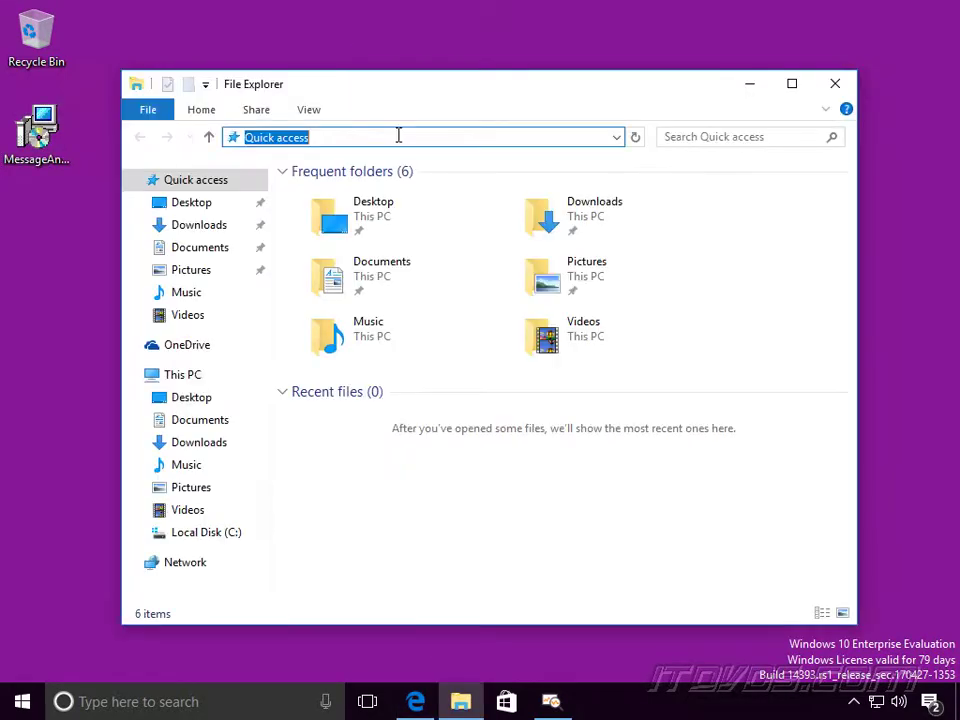
text(\\dhcp01\c$)
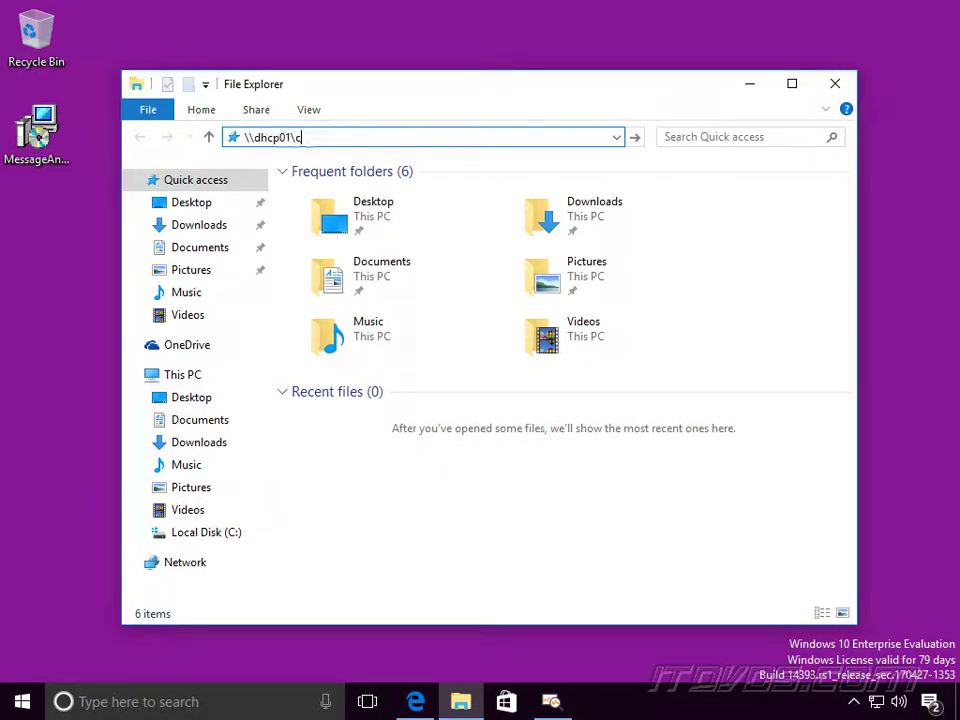
key(Return)
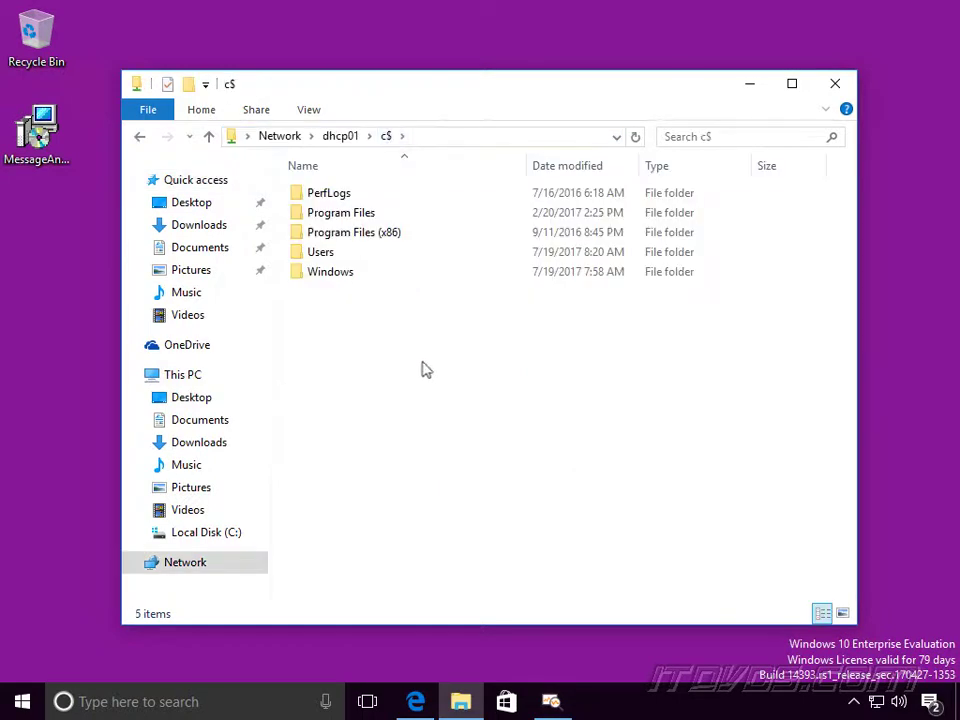
key(ctrl+v)
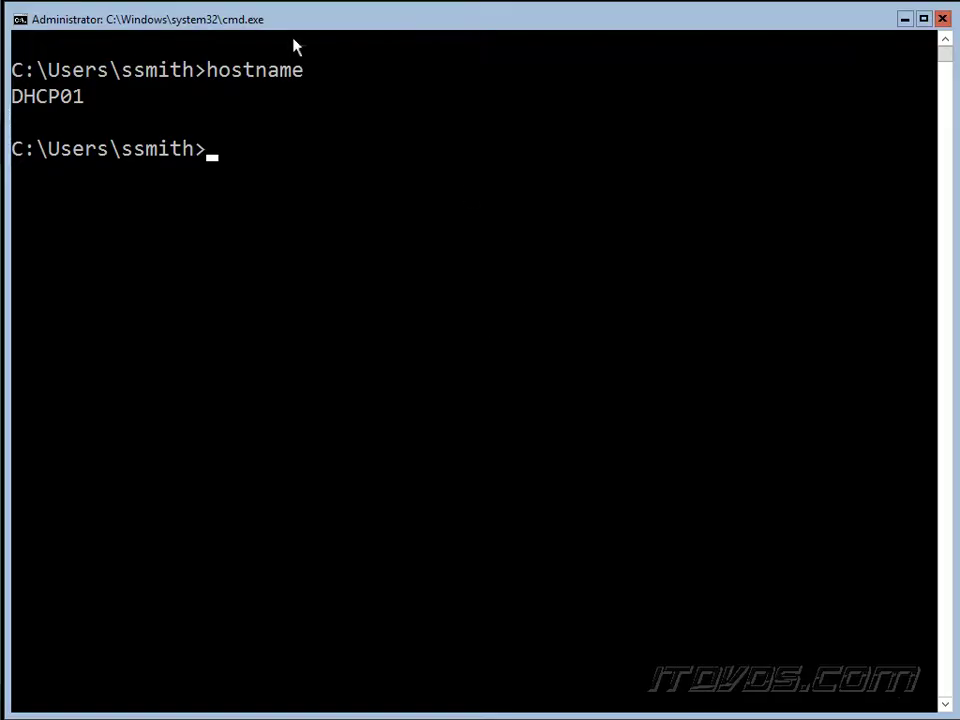
Step: Switch to the DHCP01 server's command prompt and run c:\MessageAnalyzer64.msi
click(297, 42)
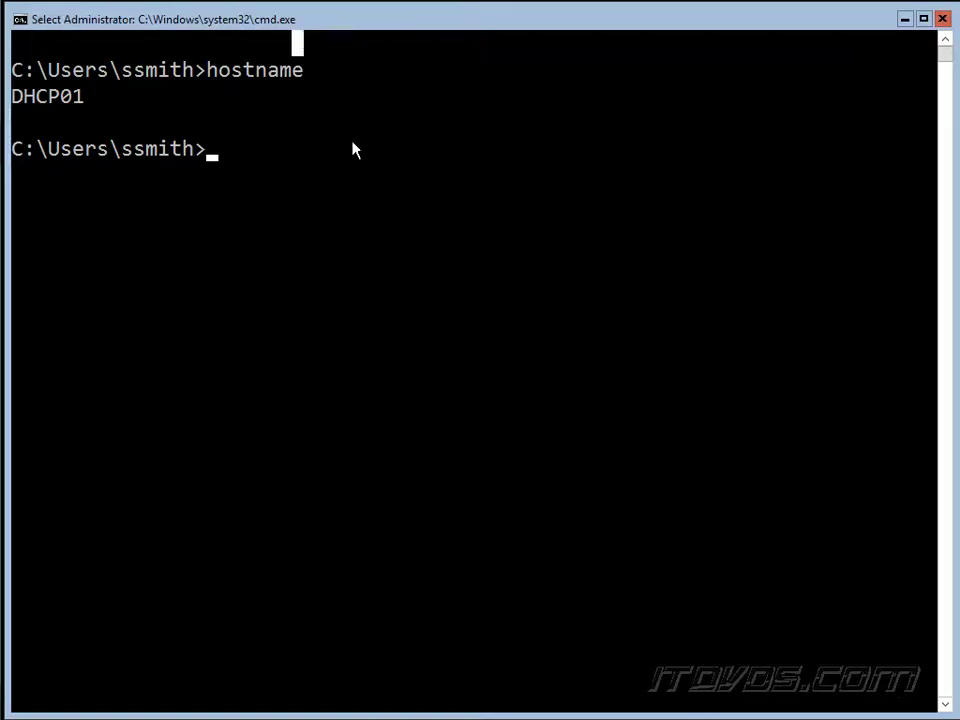
text(d)
key(BackSpace)
text(c:\)
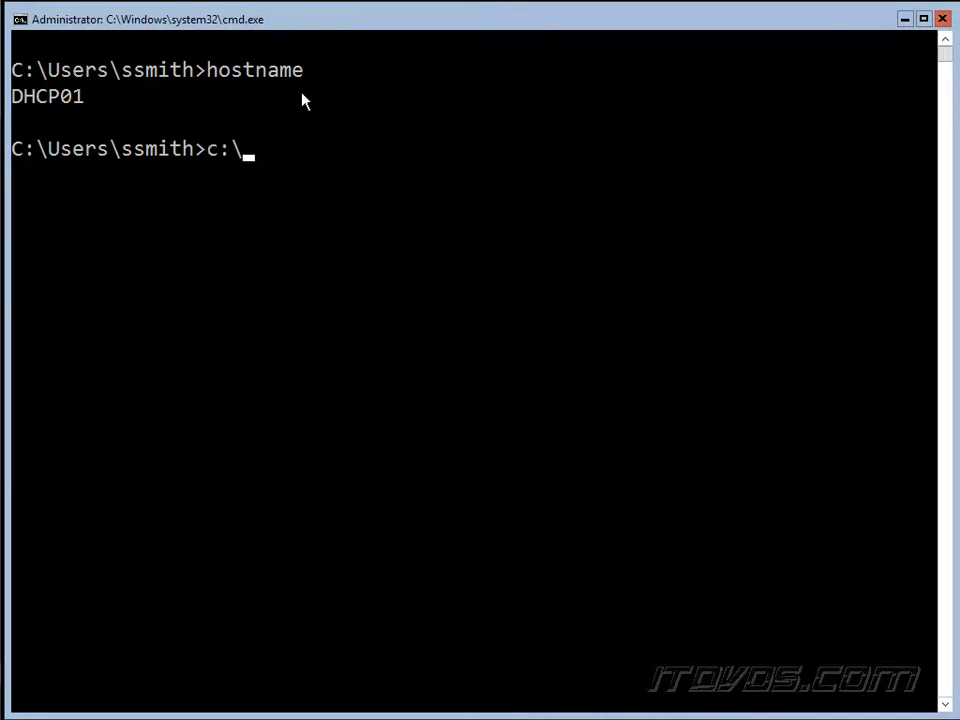
text(m)
key(Tab)
key(Return)
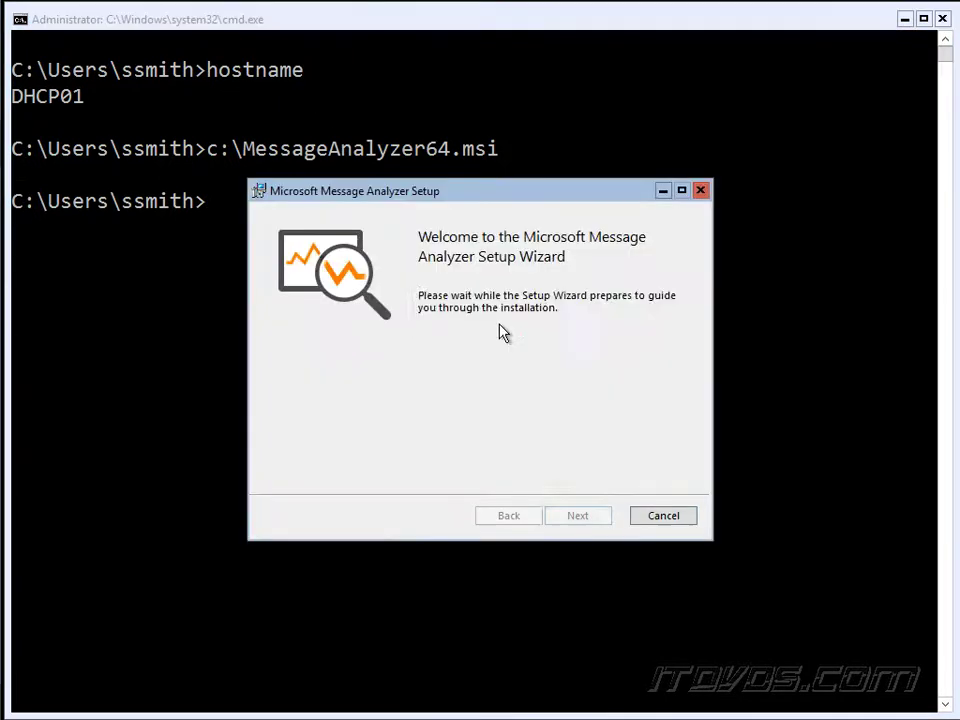
Step: Accept the license terms in DHCP01's setup wizard, keep data capture optimization at Yes, and install Message Analyzer
click(579, 516)
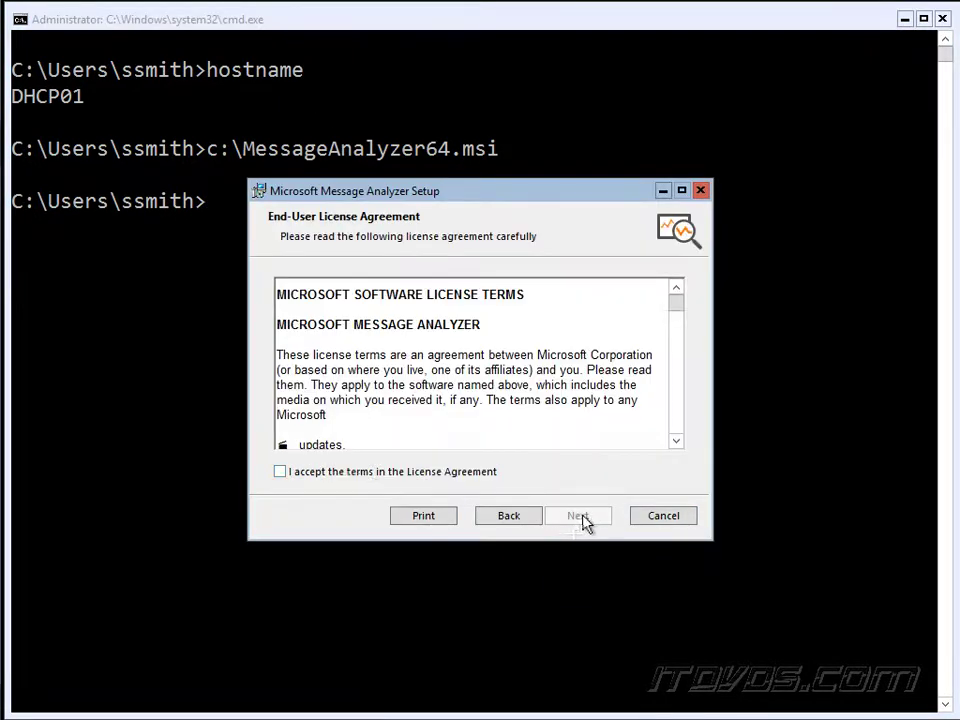
click(372, 472)
click(594, 518)
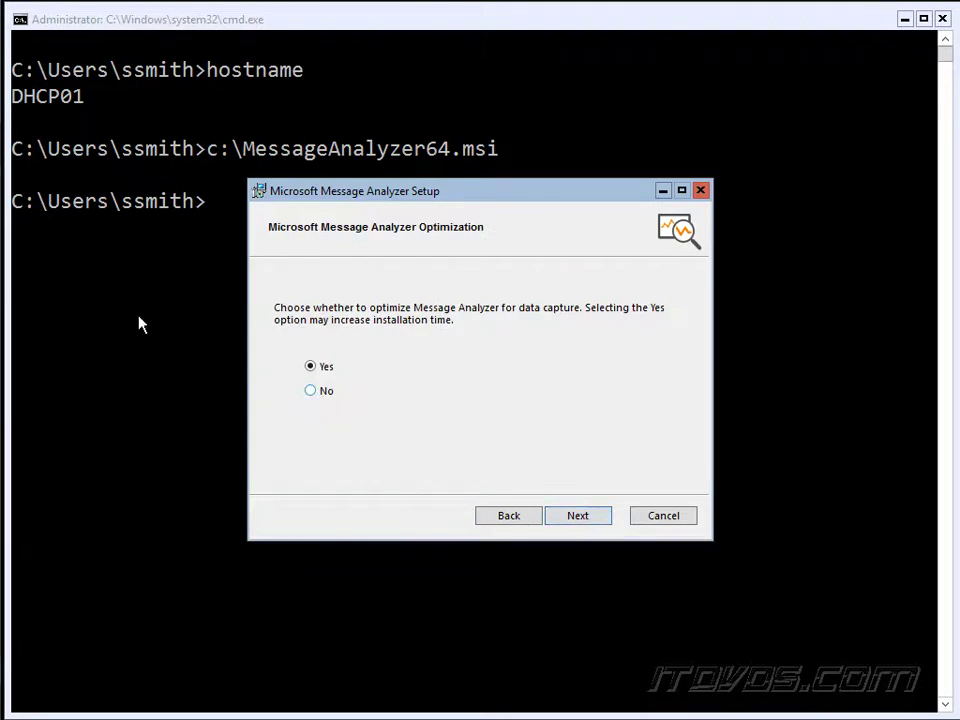
click(568, 515)
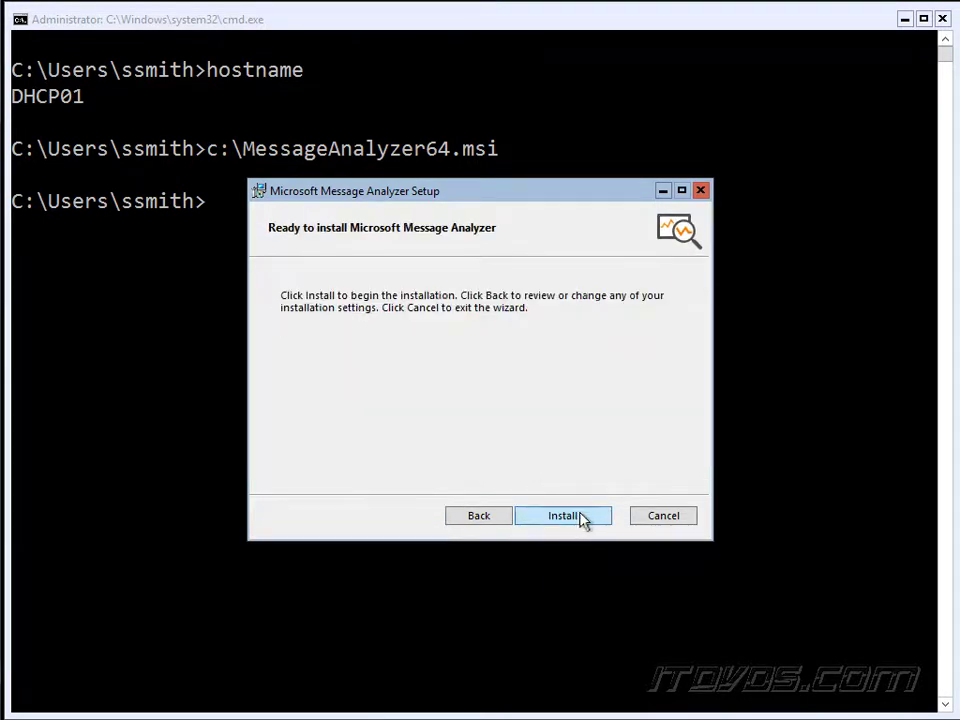
click(565, 516)
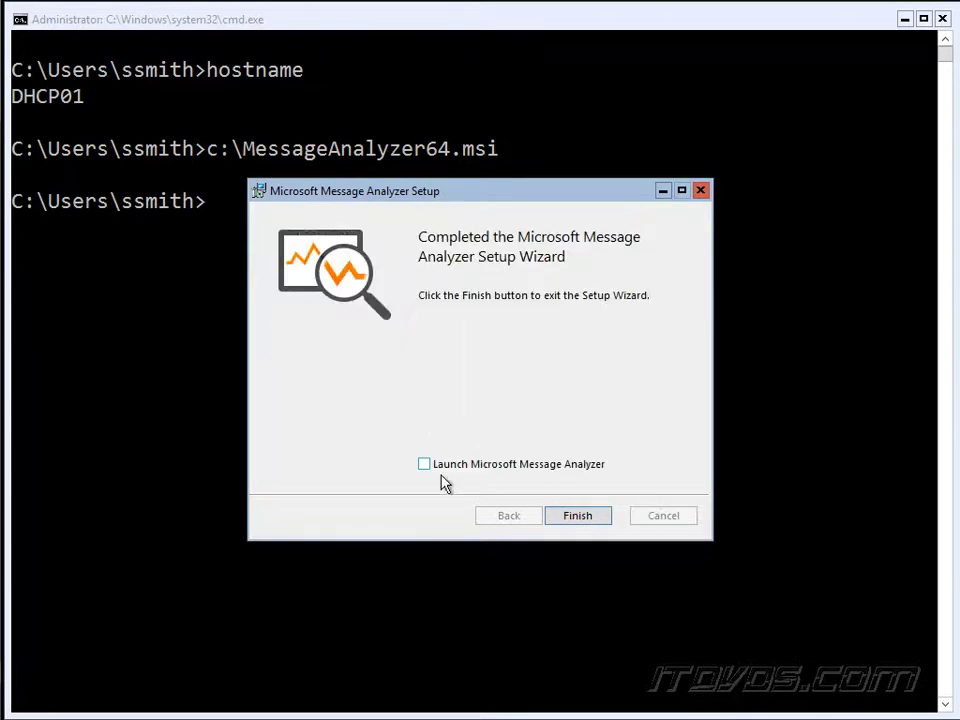
Step: Finish the DHCP01 setup with Message Analyzer launching, and decline item updates and survey participation in its welcome dialog
click(570, 512)
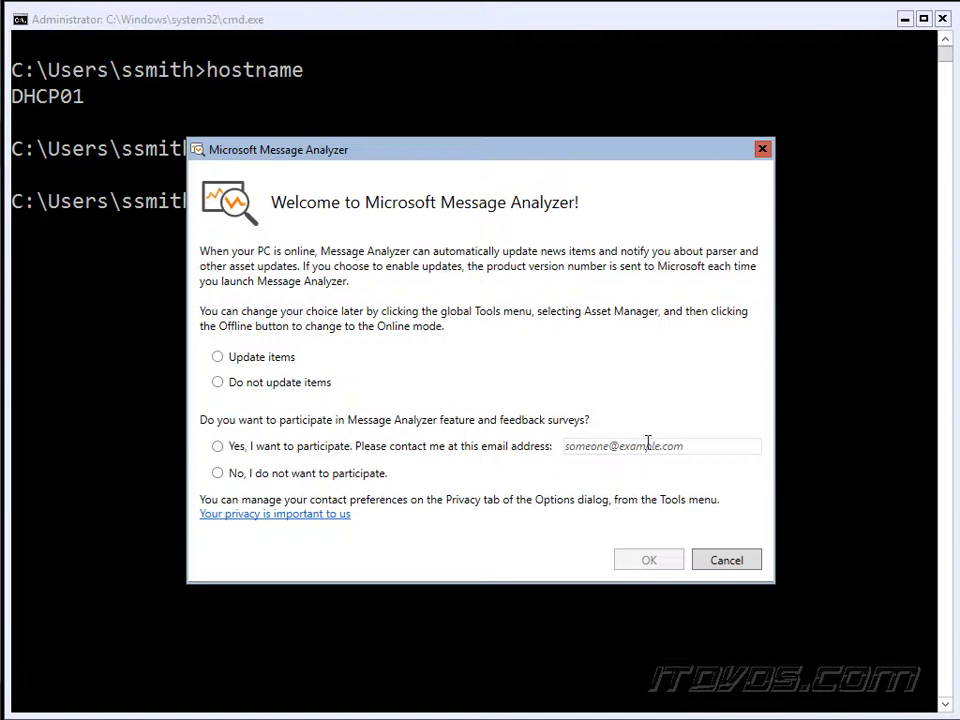
click(296, 384)
click(337, 476)
click(655, 562)
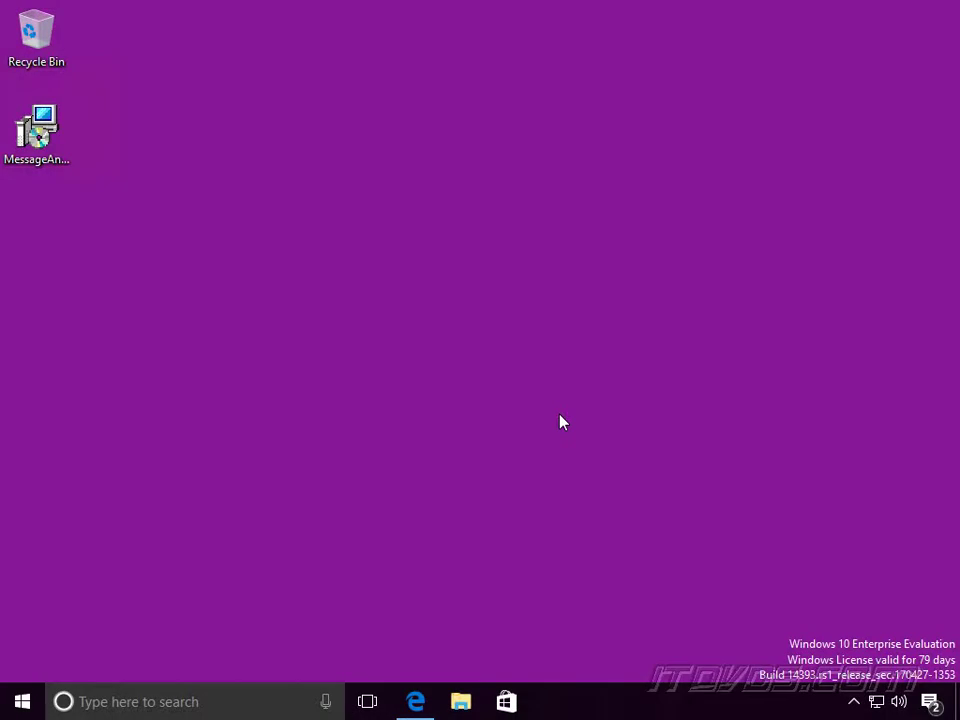
Step: Open an elevated command prompt on the Windows 10 client and release its IP address with ipconfig /release
right_click(35, 706)
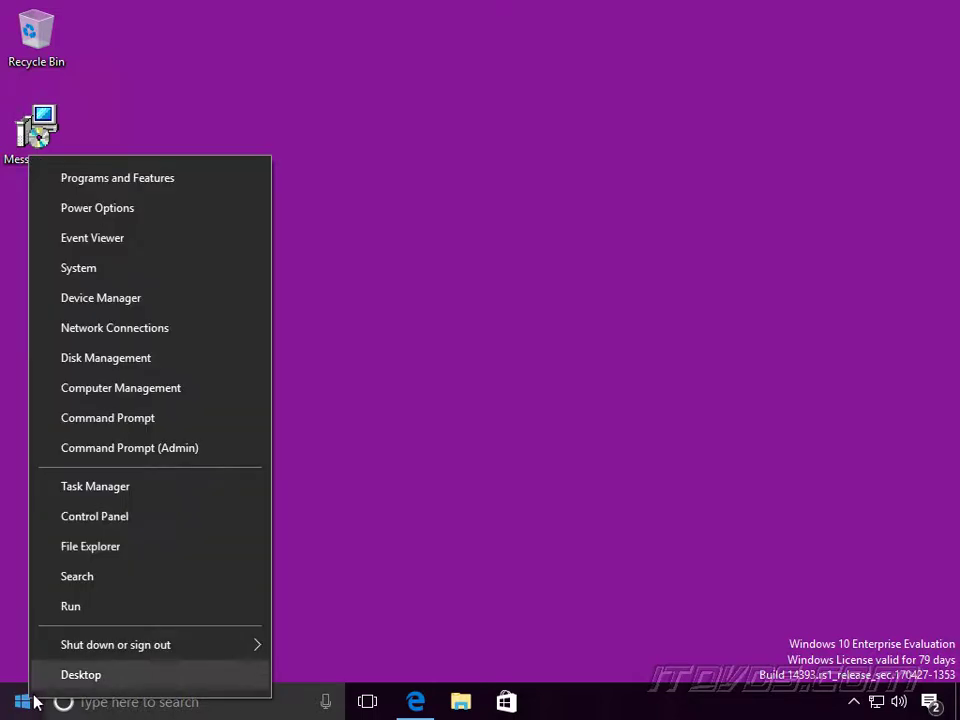
click(159, 452)
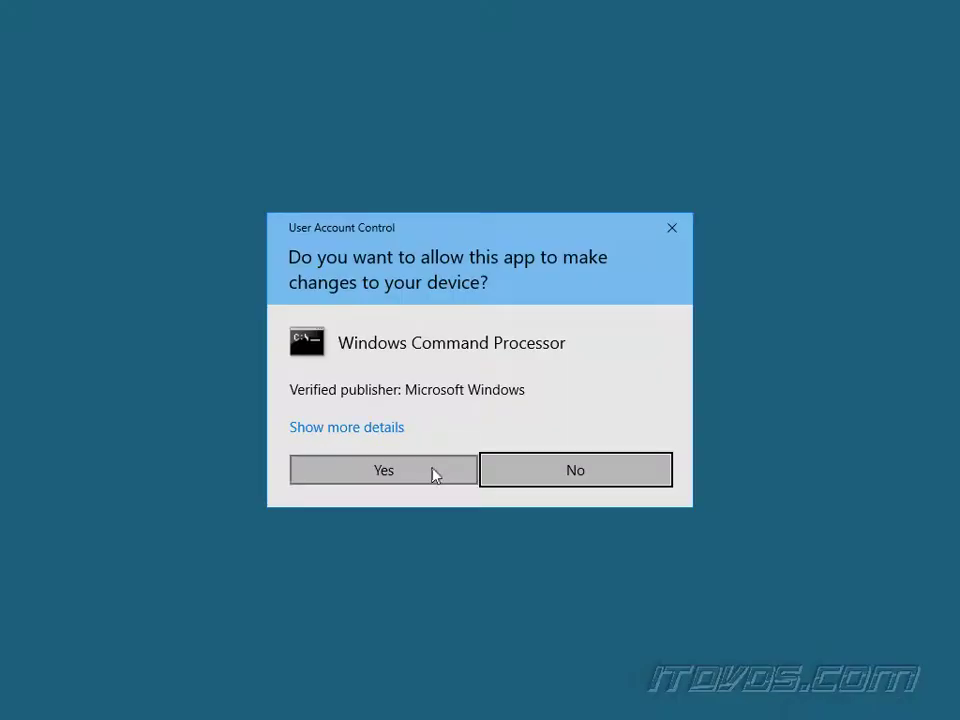
click(435, 471)
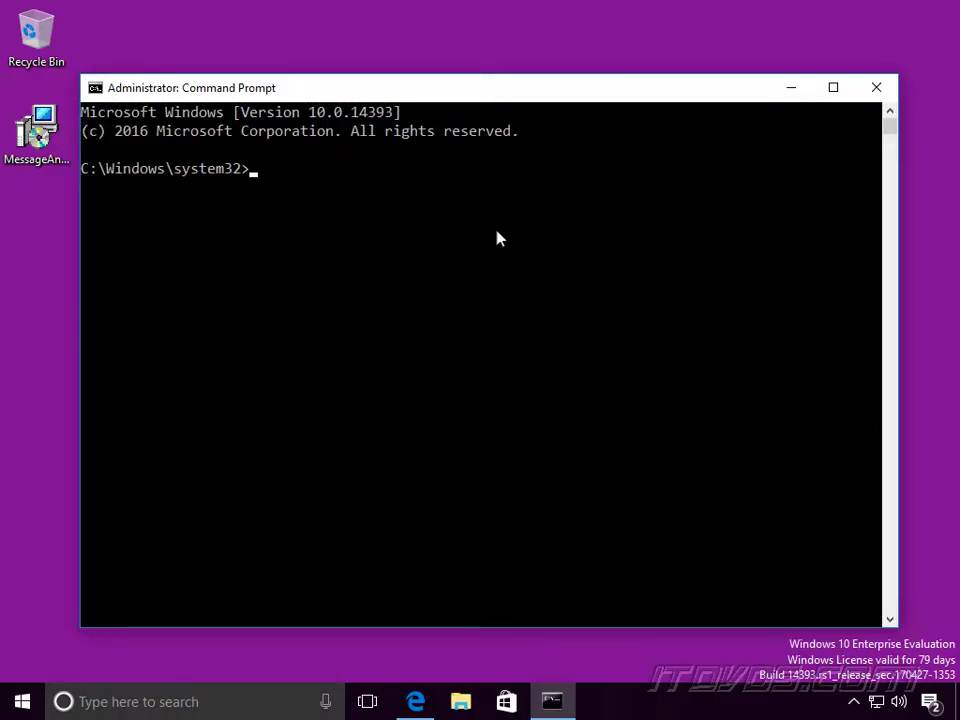
text(ipconfig )
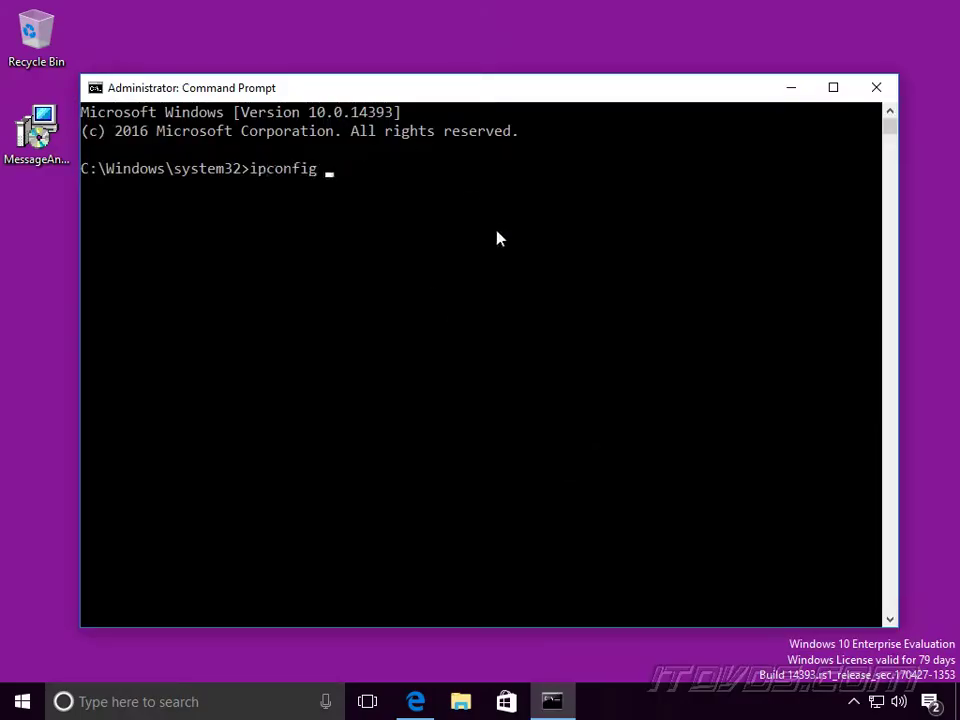
text(/release)
key(Return)
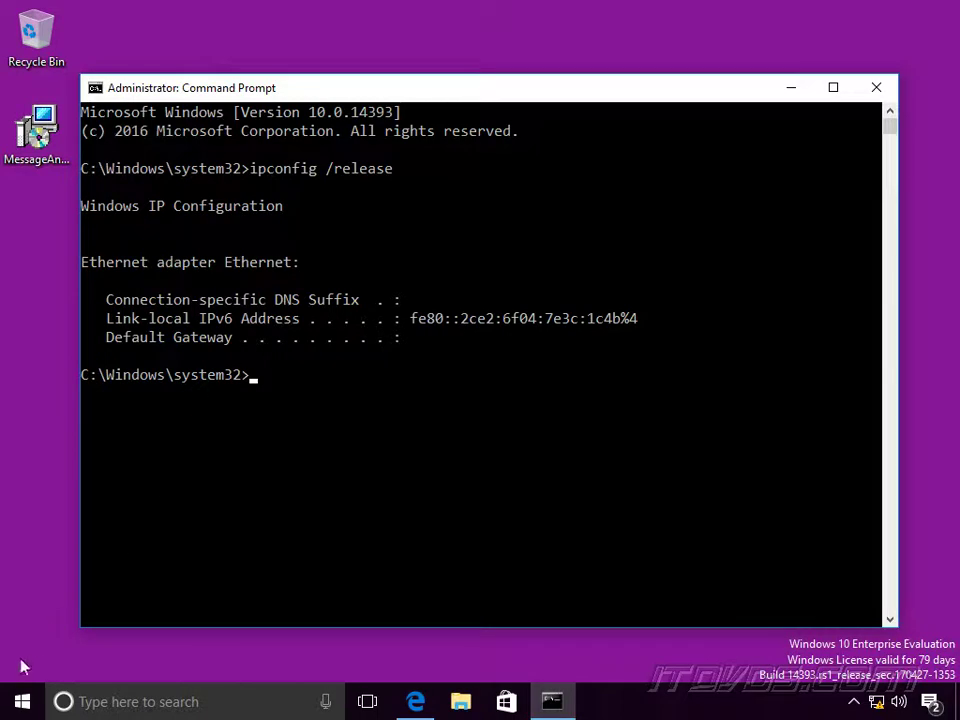
Step: Switch to Microsoft Message Analyzer, running it as administrator, and start a local trace
click(22, 702)
text(messa)
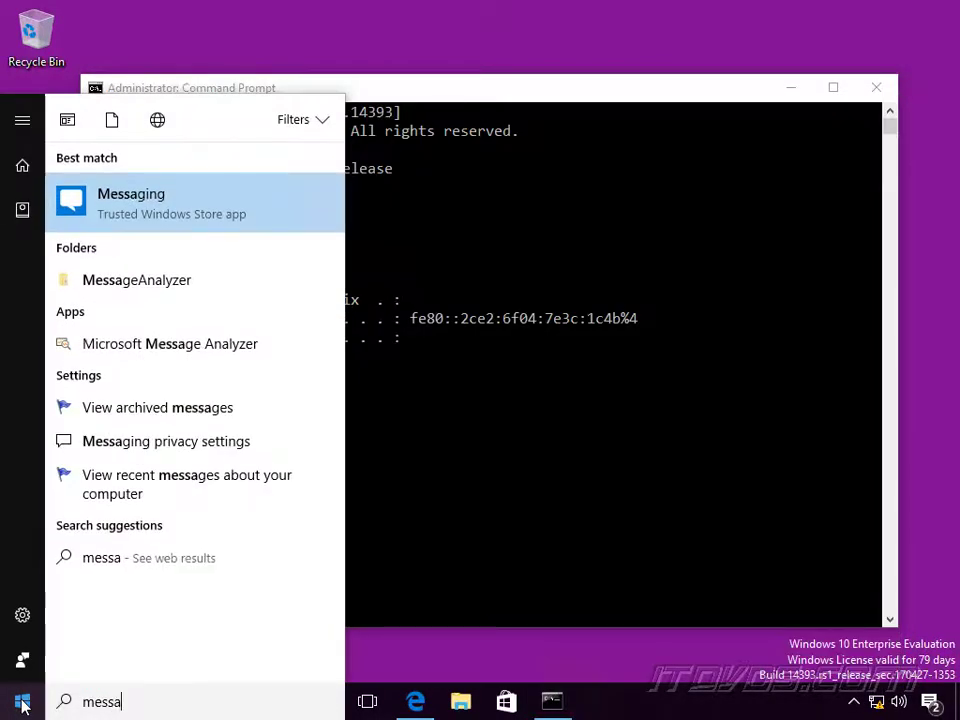
right_click(207, 350)
click(250, 376)
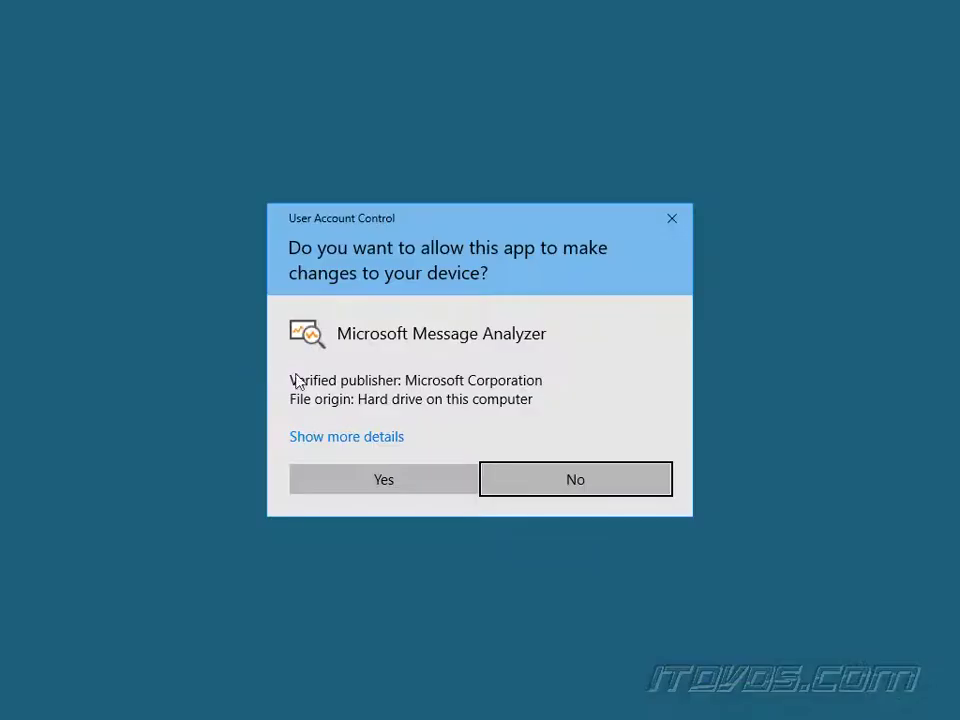
click(403, 484)
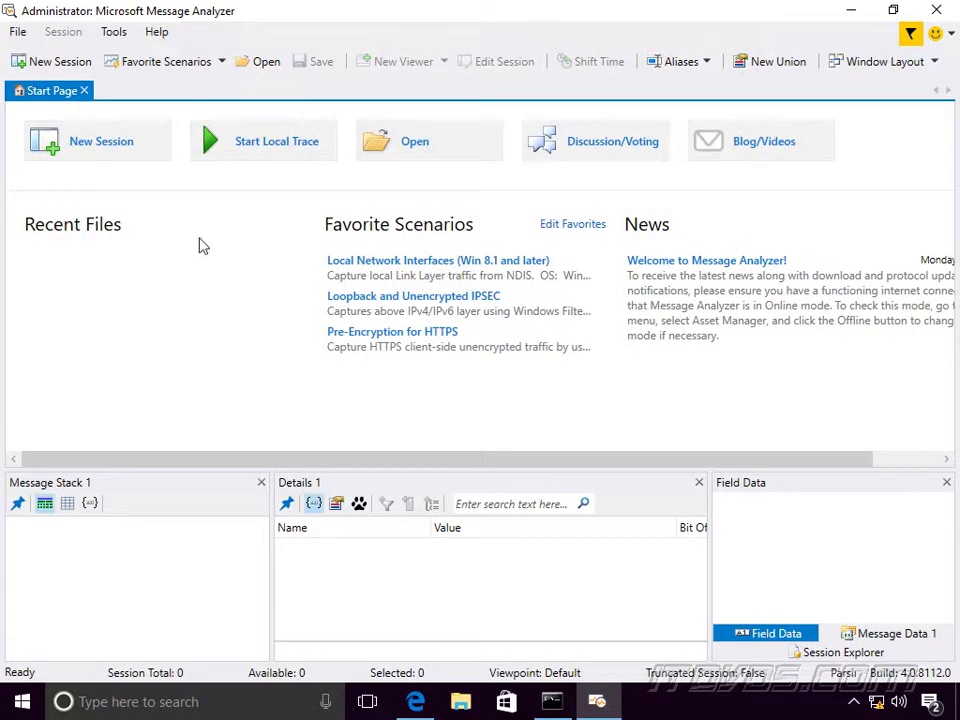
click(265, 152)
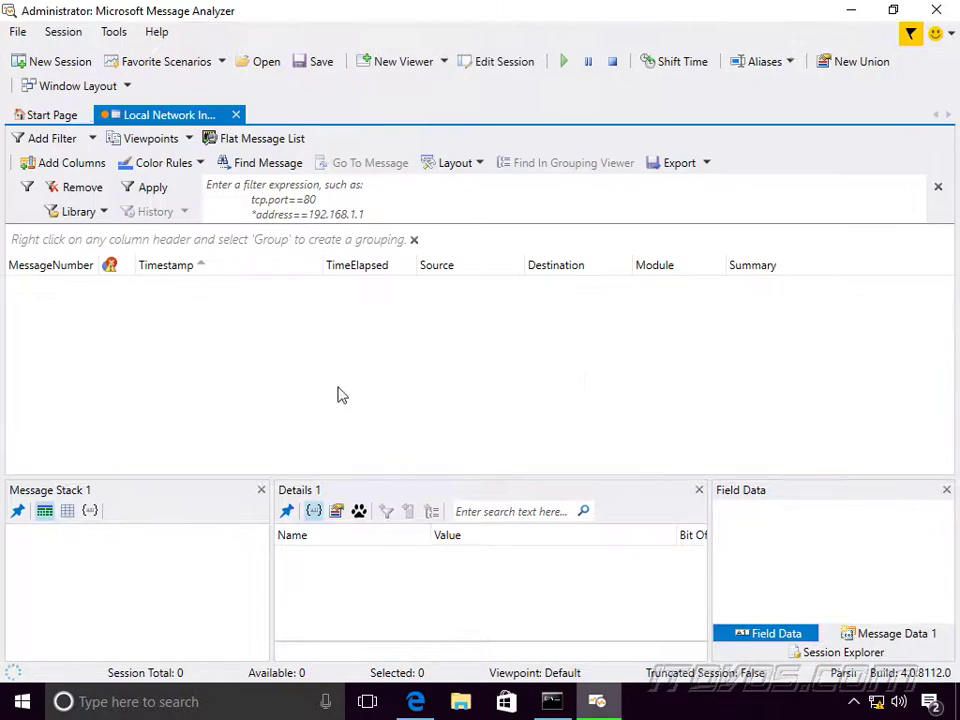
Step: Run ipconfig /renew in the command prompt while the trace is capturing, and stop the trace in Message Analyzer
click(555, 704)
text(ipconfig /renew)
key(Return)
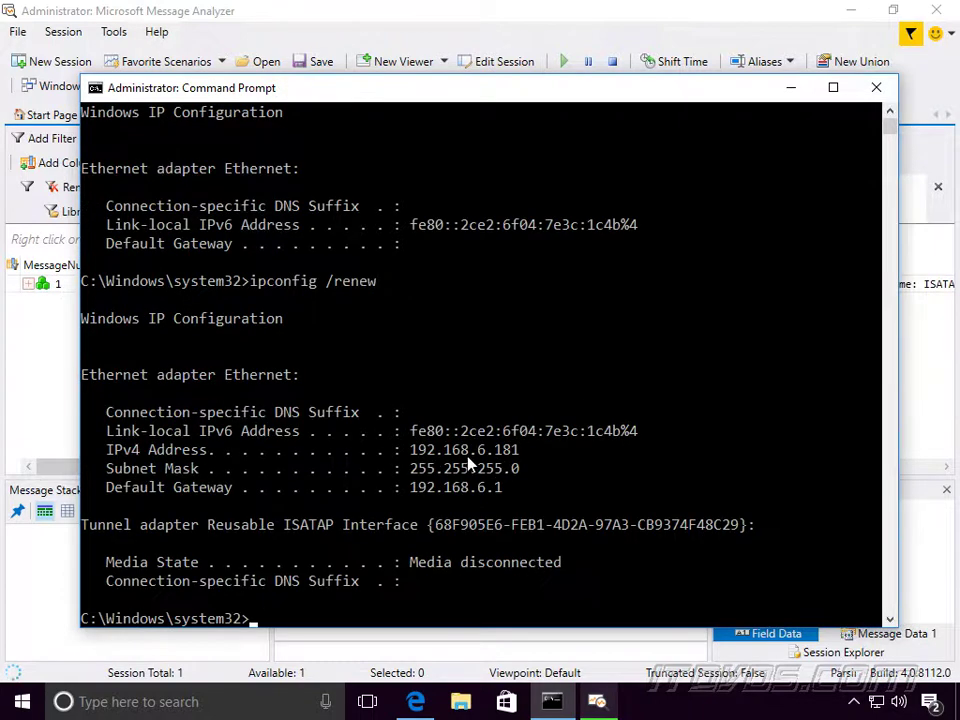
click(791, 89)
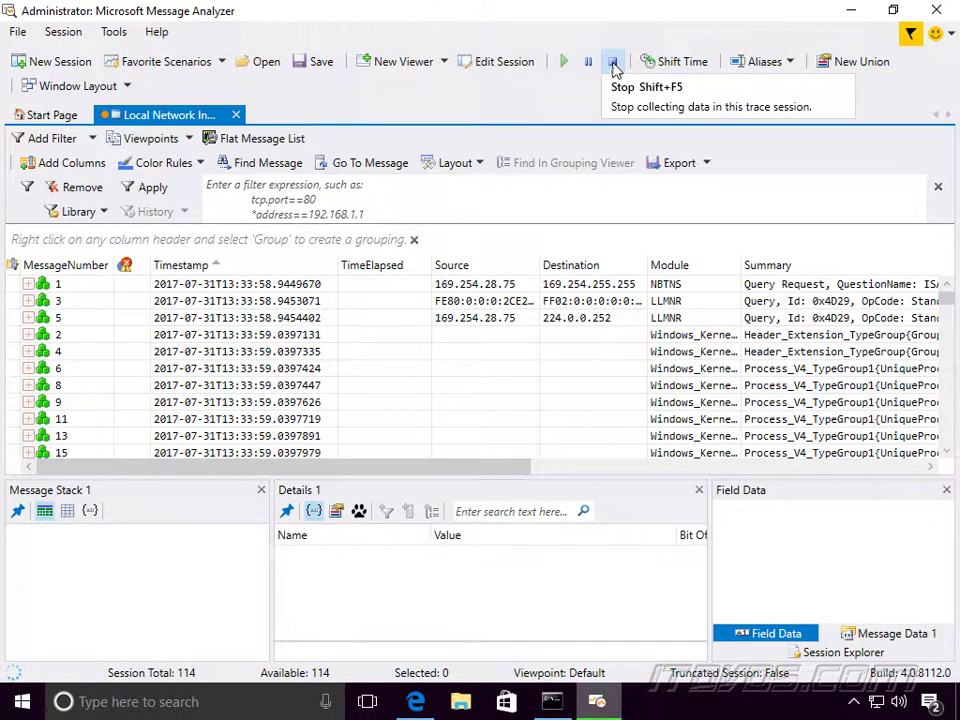
click(613, 66)
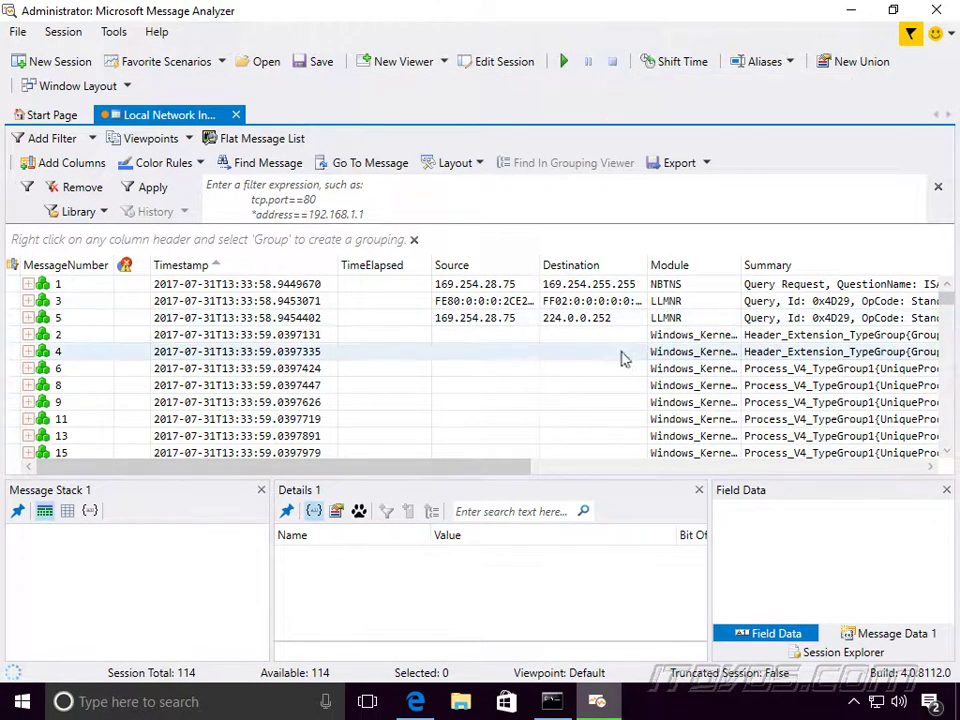
Step: Sort the captured messages by Module and select the DHCPDiscover message in the DHCP group
click(688, 268)
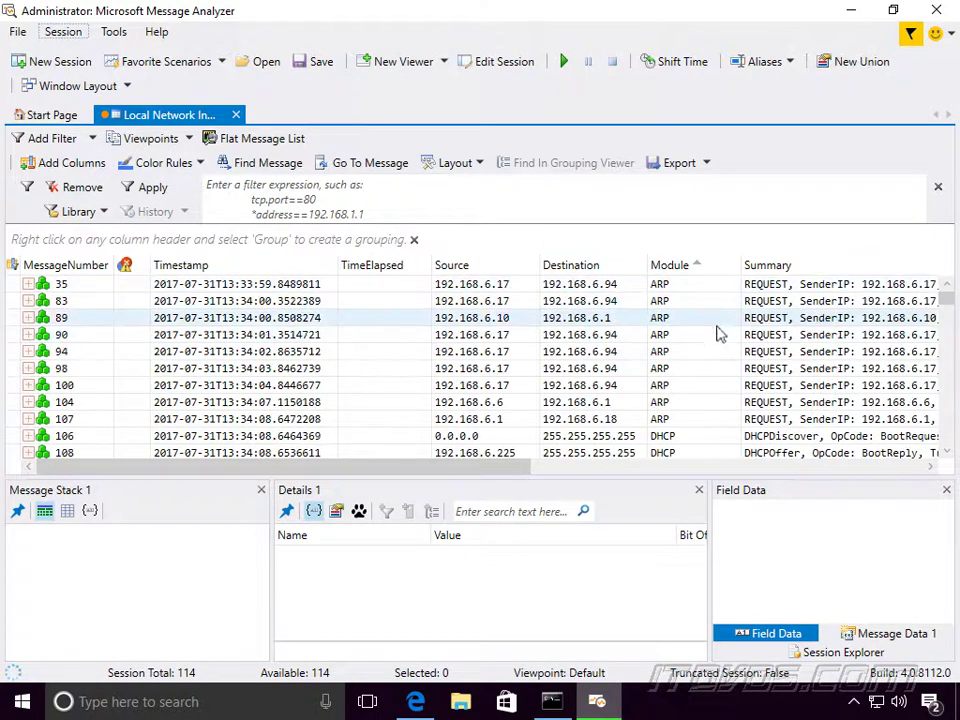
click(690, 354)
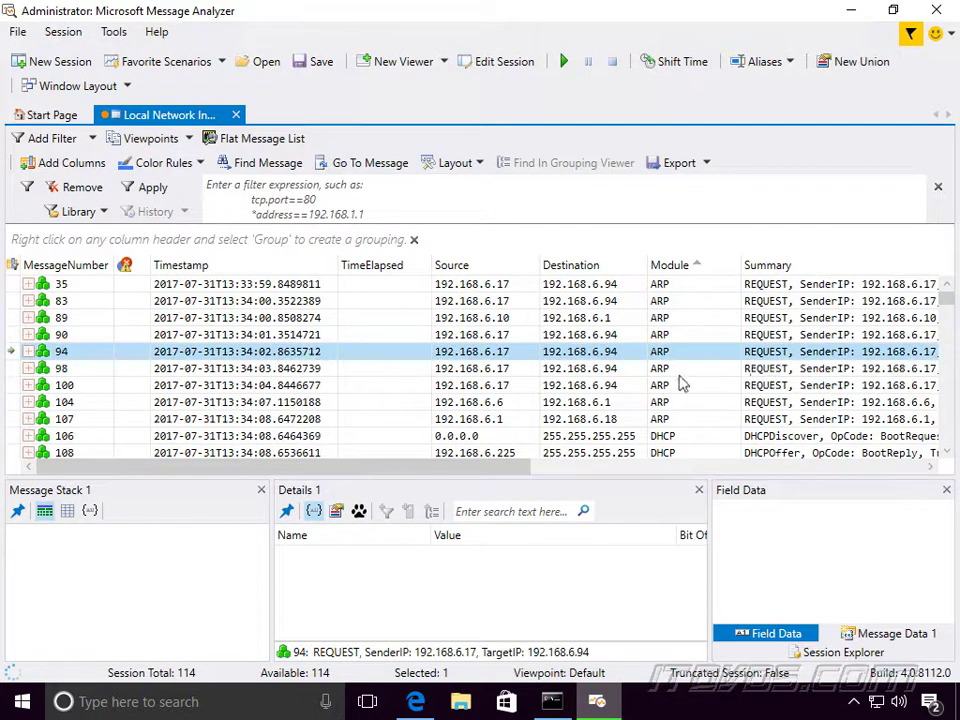
scroll(686, 389, down, 2)
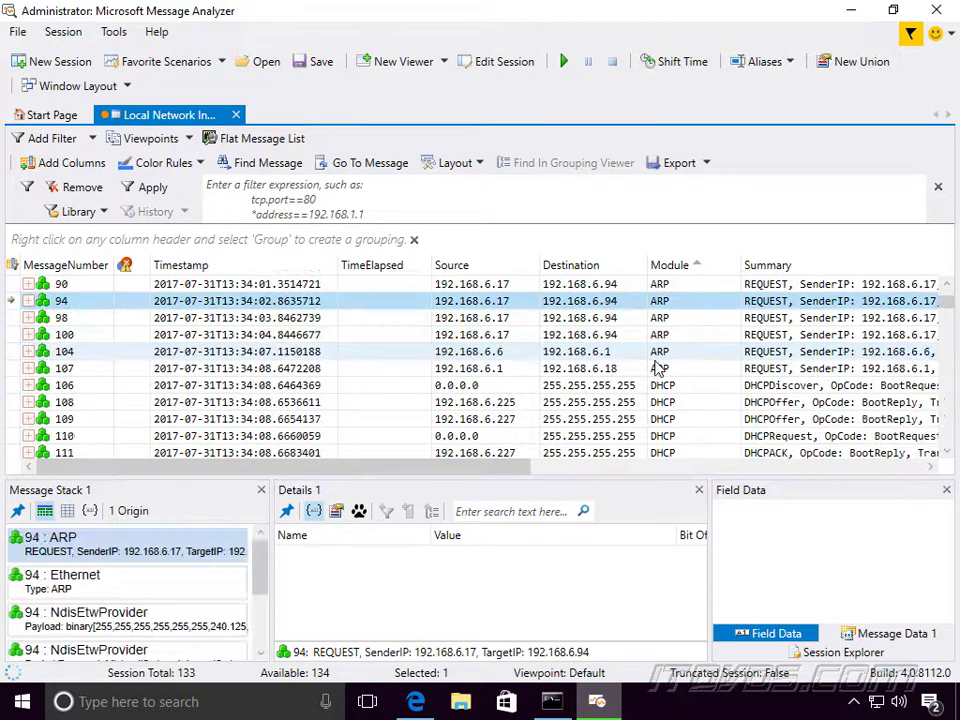
scroll(690, 385, down, 2)
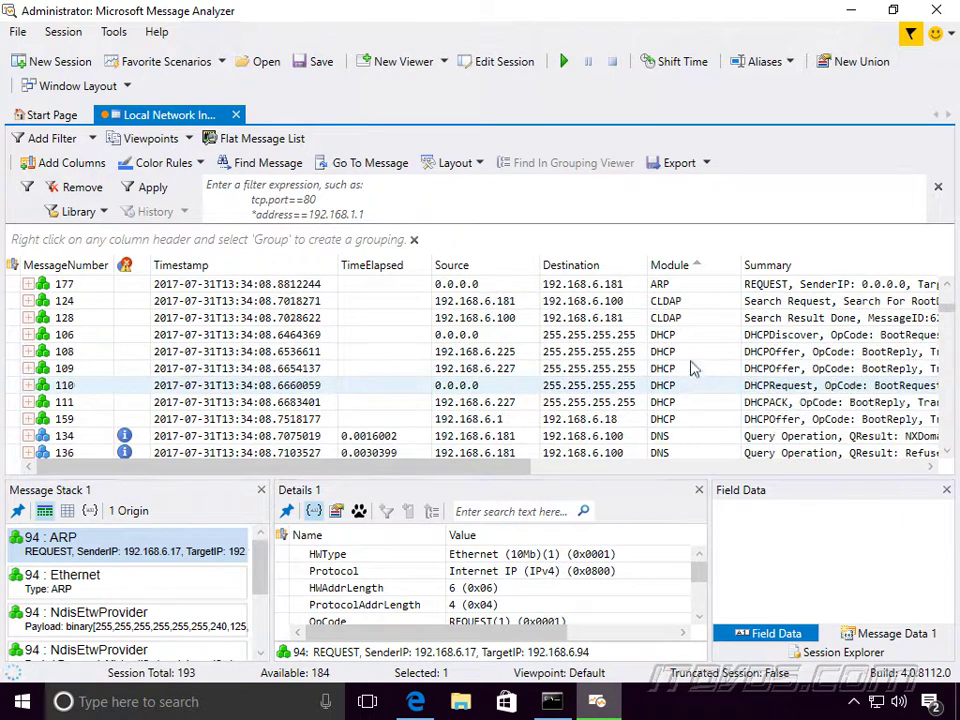
click(676, 341)
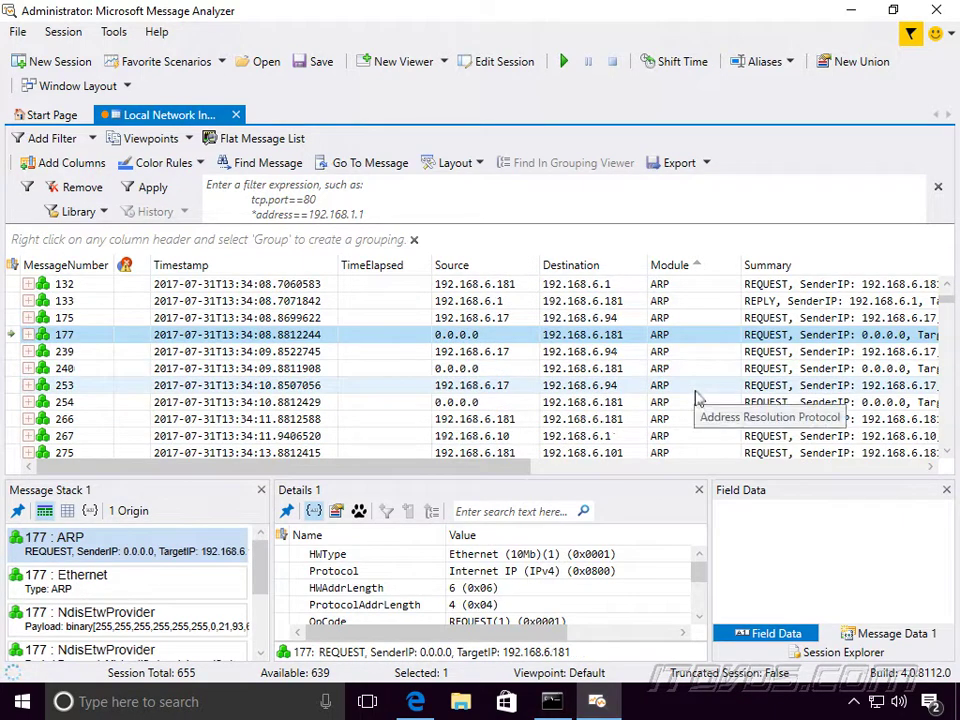
scroll(692, 390, down, 3)
scroll(690, 380, down, 2)
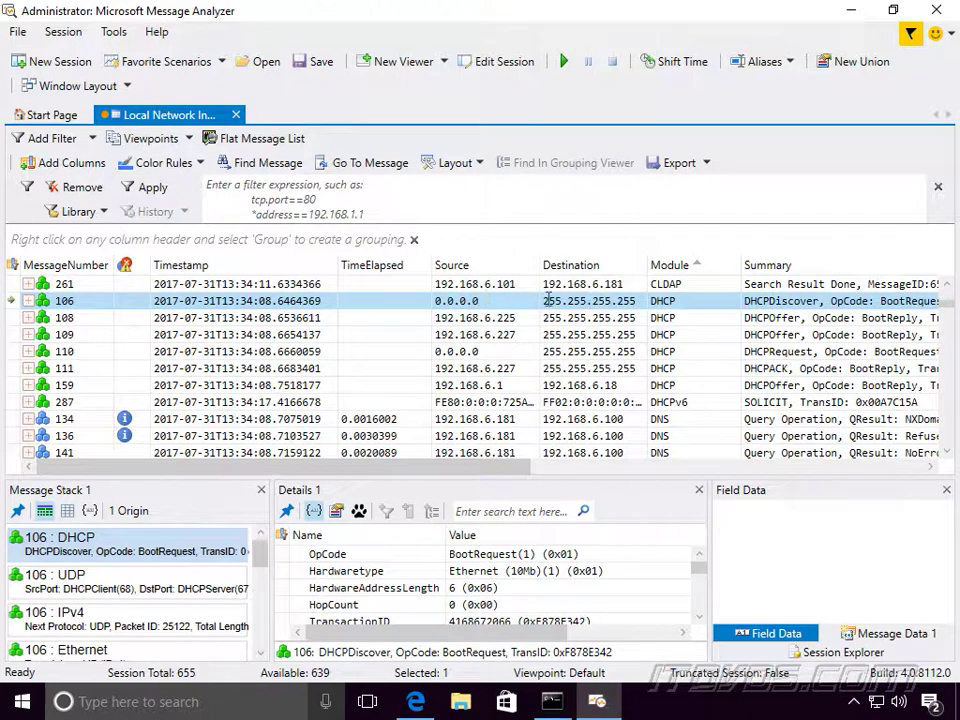
Step: Examine the source and destination of the DHCPOffer, DHCPRequest and DHCPACK messages in the trace
click(598, 317)
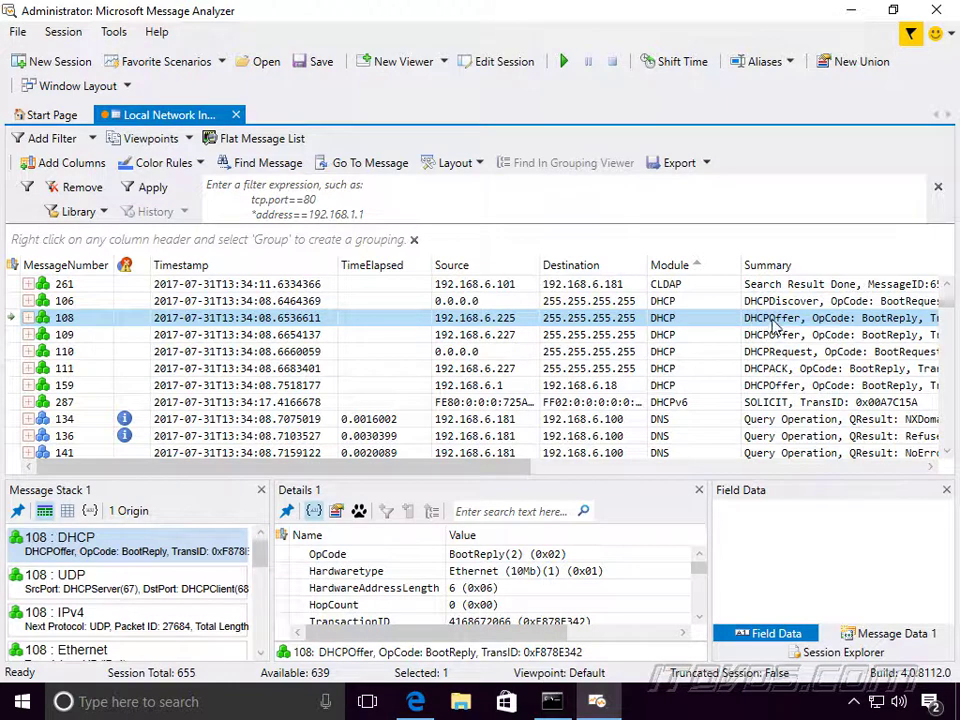
click(510, 337)
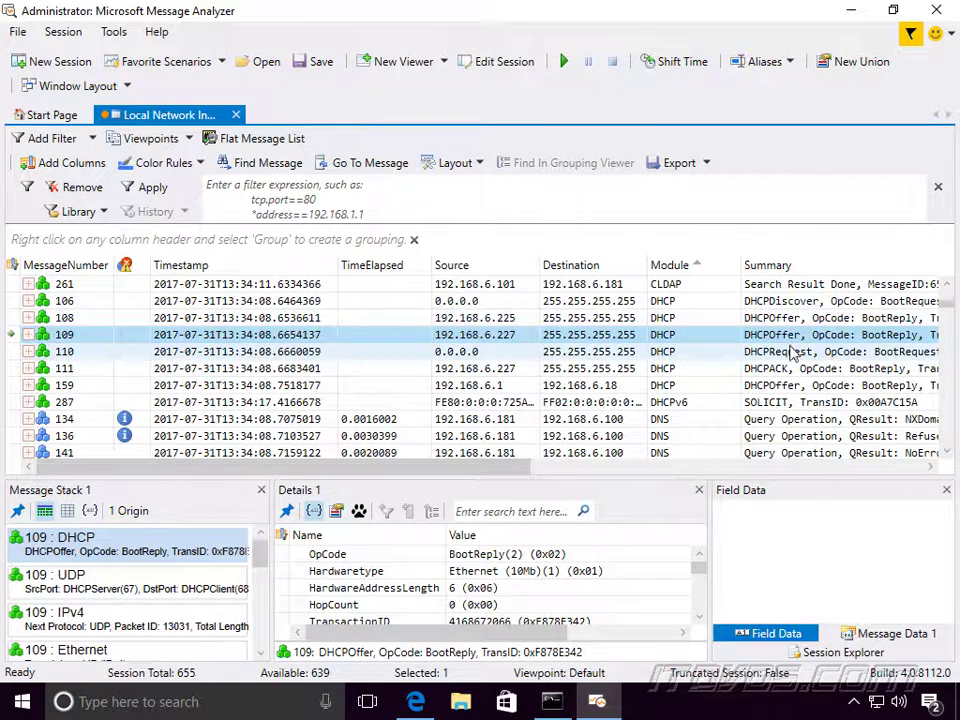
click(555, 388)
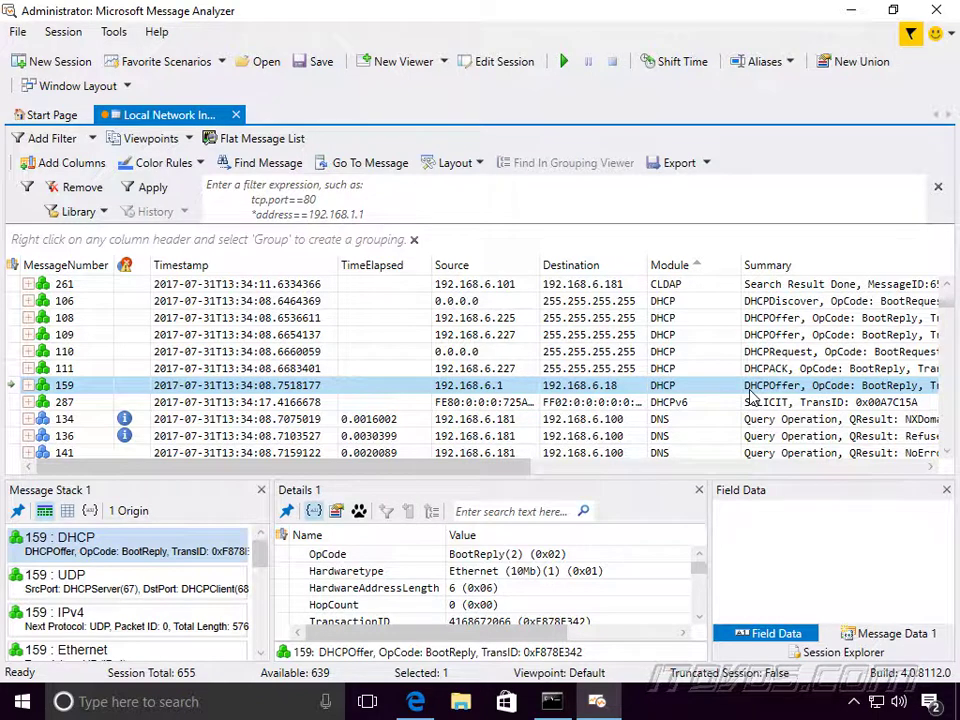
click(798, 353)
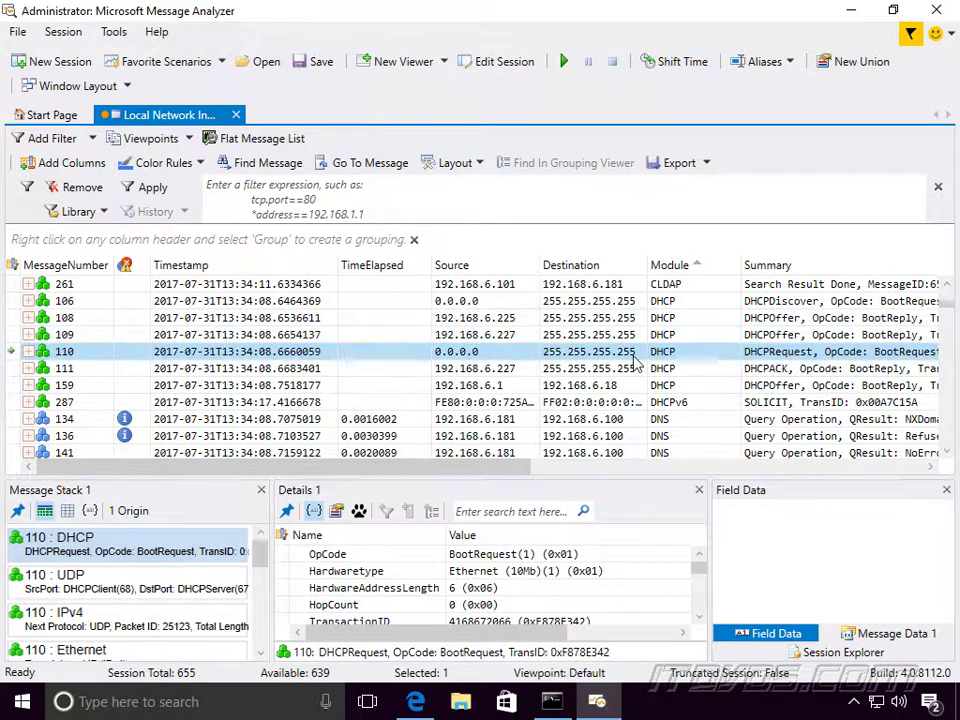
click(525, 369)
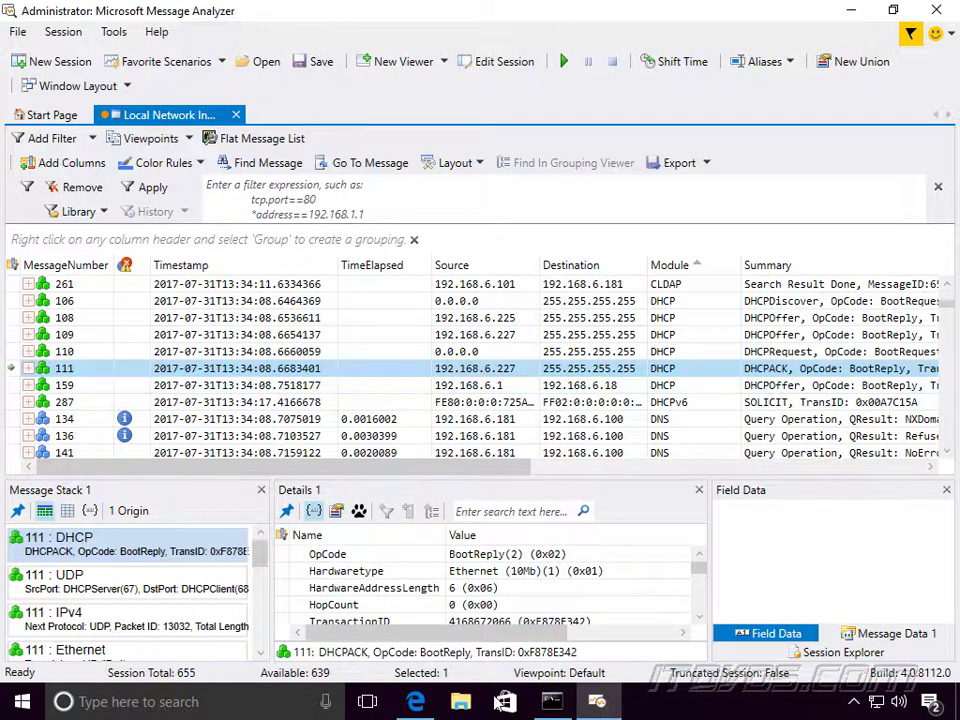
Step: Run ipconfig /all in the command prompt, highlight the DHCP Server address, and return to the trace
click(551, 701)
text(ipconfig /all)
key(Return)
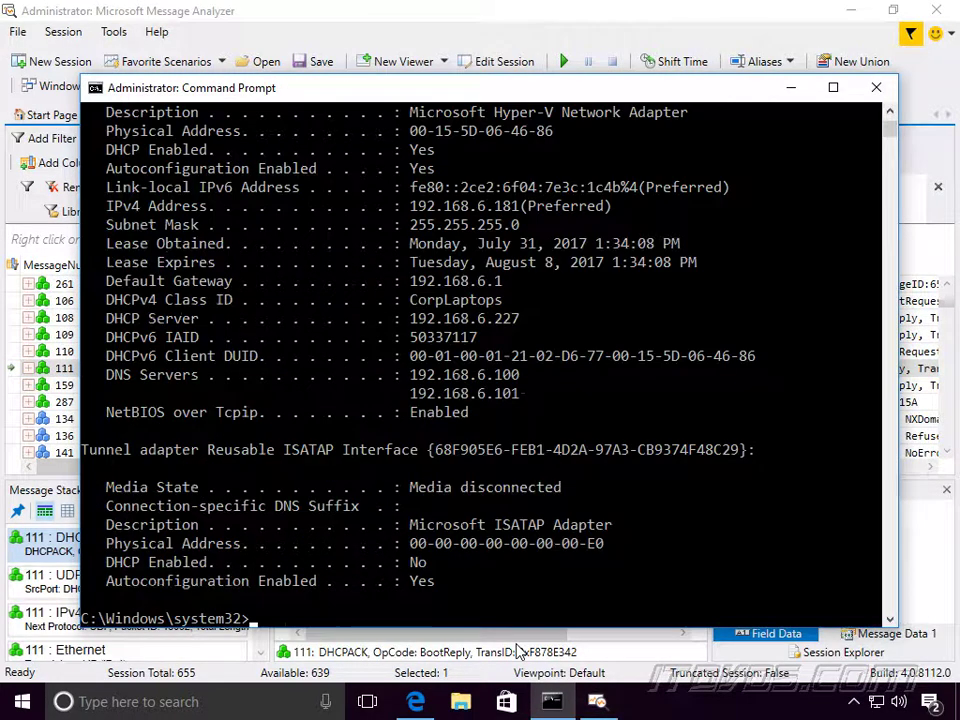
drag(411, 319, 519, 334)
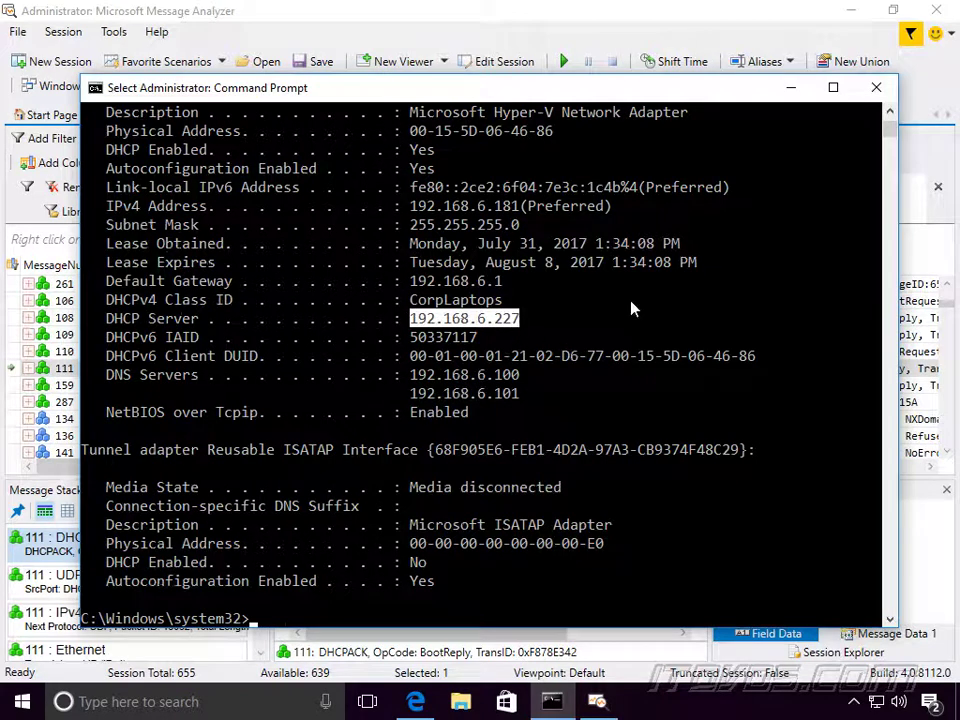
click(792, 88)
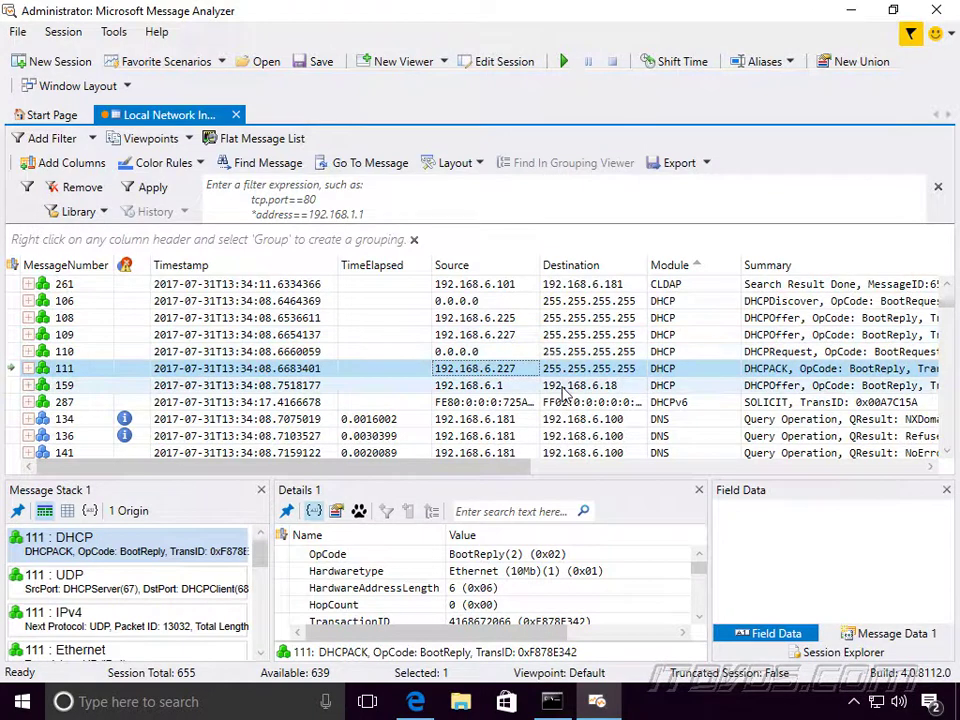
Step: Look through the captured DNS, ICMPv6, IGMP, LLMNR and NBTNS messages below the DHCP group
click(710, 419)
scroll(709, 418, down, 2)
scroll(700, 410, down, 3)
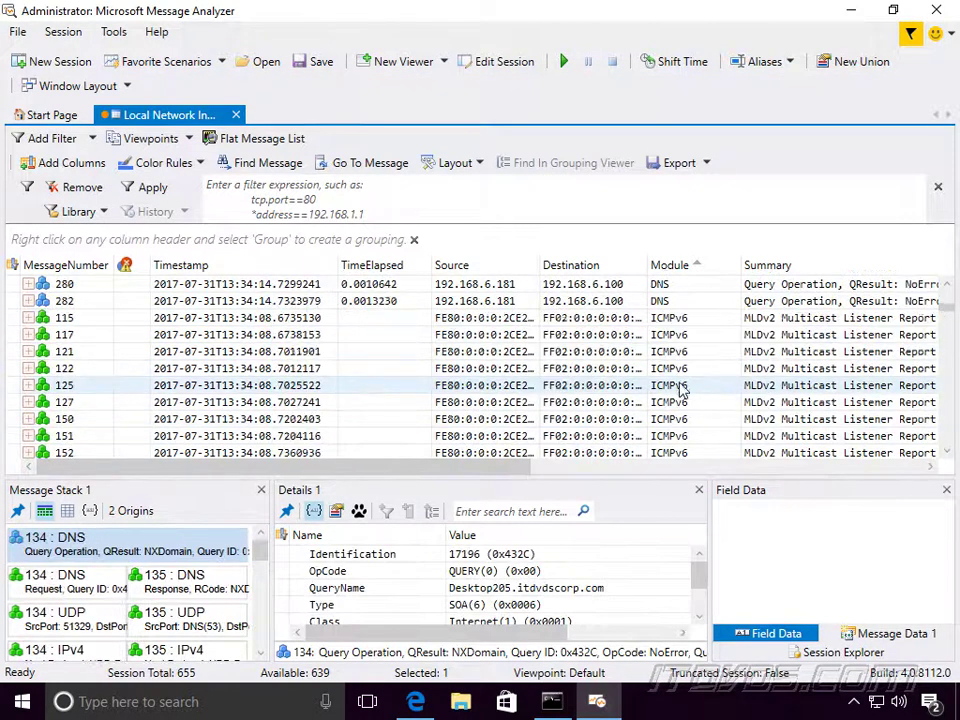
scroll(680, 365, down, 6)
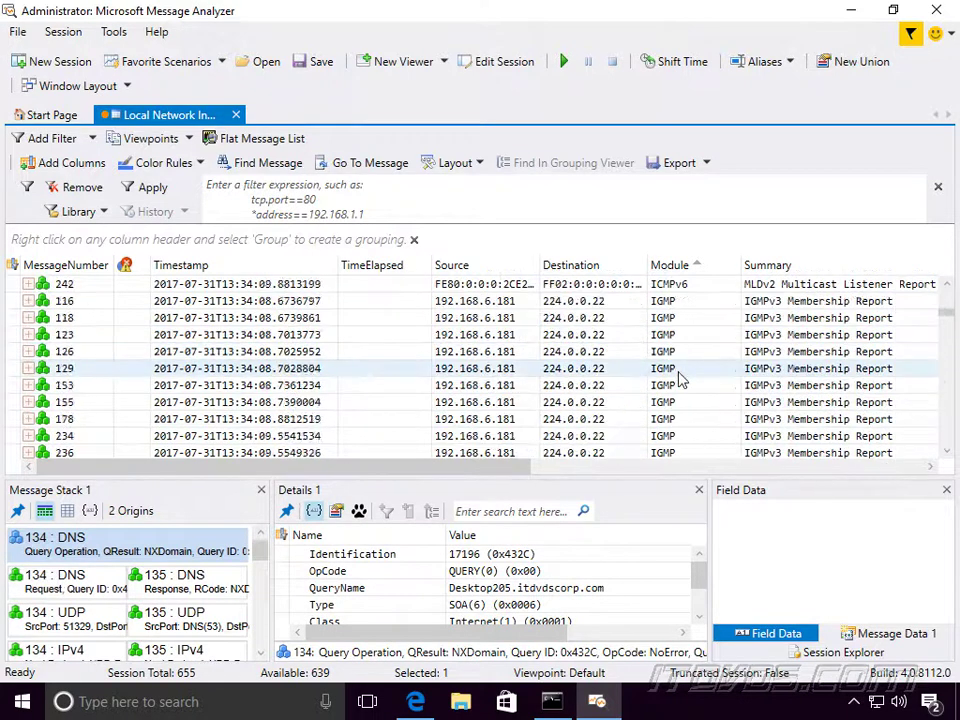
click(681, 370)
scroll(703, 389, down, 9)
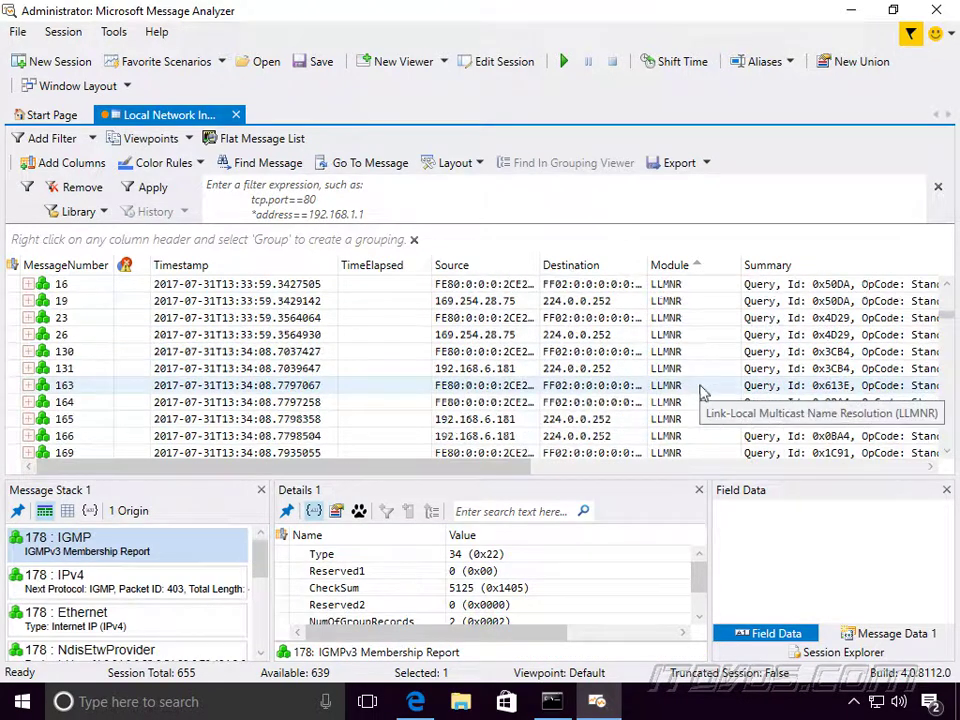
scroll(671, 381, down, 3)
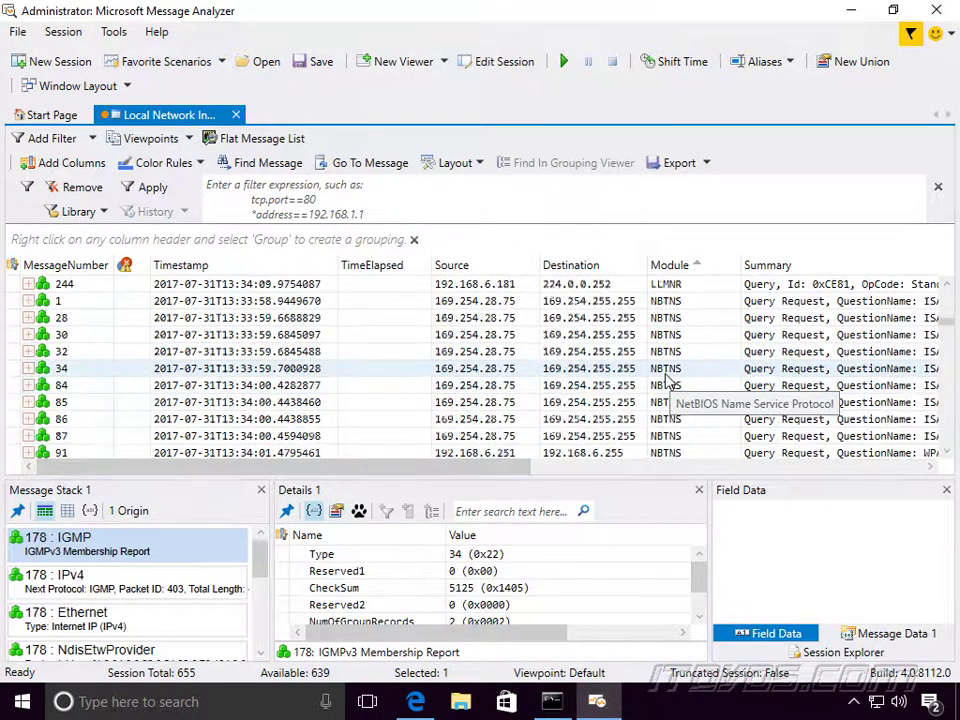
Step: Return to the DHCPACK message from 192.168.6.227 and enlarge the area showing its details
scroll(664, 375, up, 10)
click(678, 370)
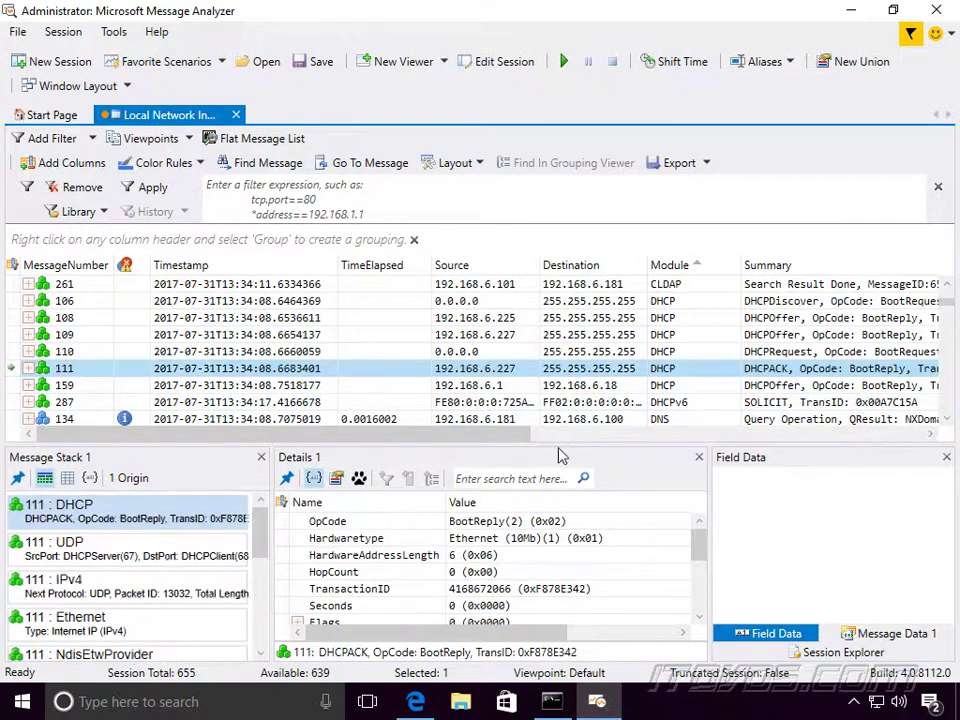
drag(559, 446, 561, 392)
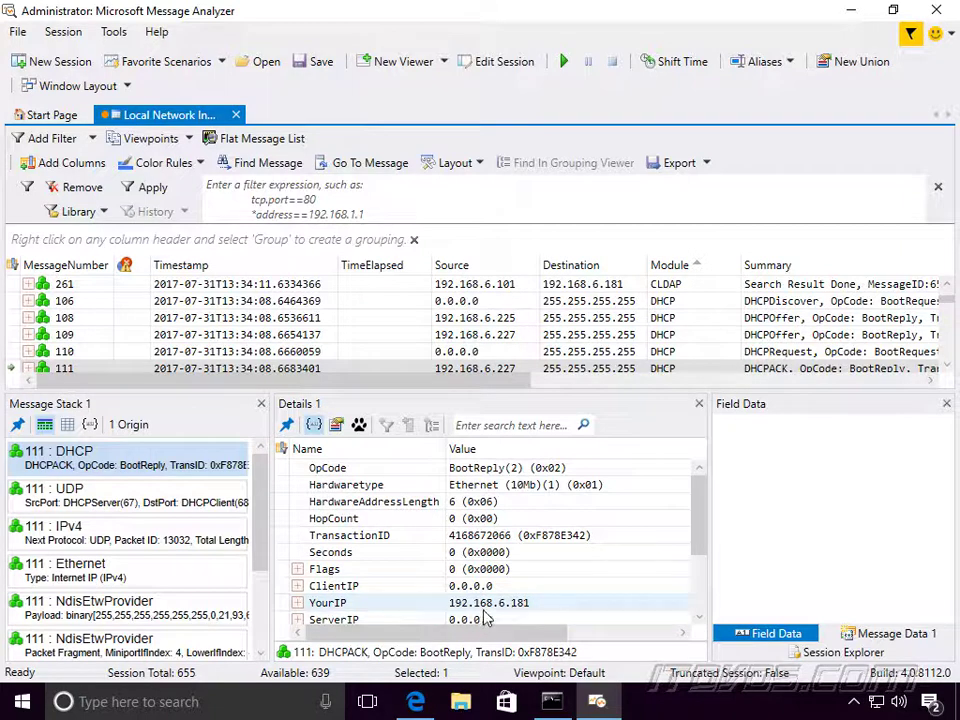
Step: Compare the client's IPv4 address in the ipconfig output with the DHCPACK message's YourIP field, and inspect the neighbouring address fields
key(alt+Tab)
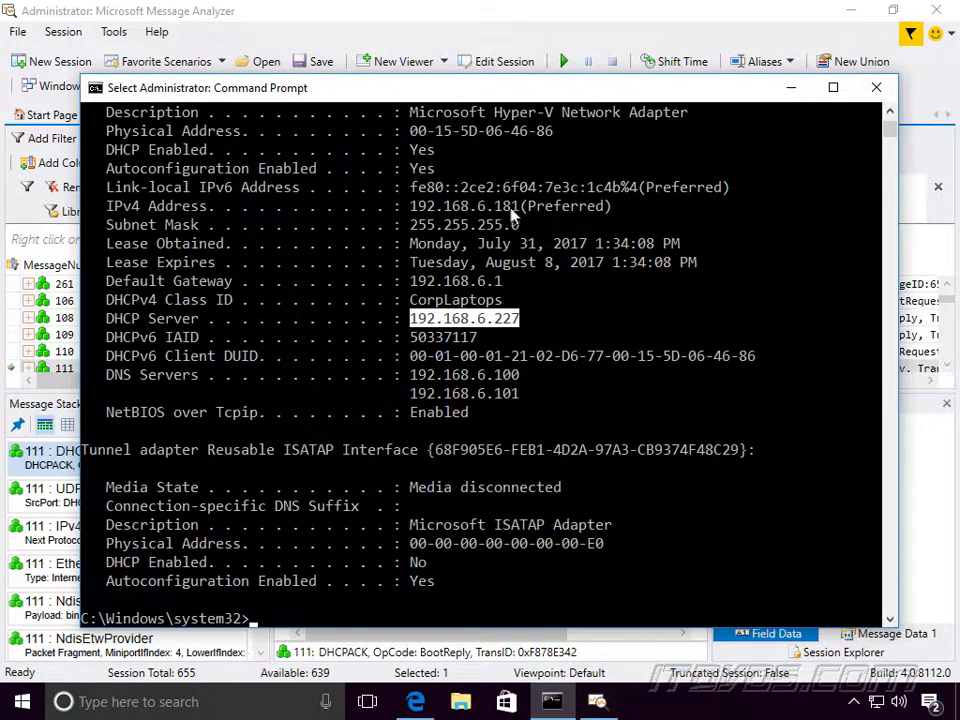
click(790, 88)
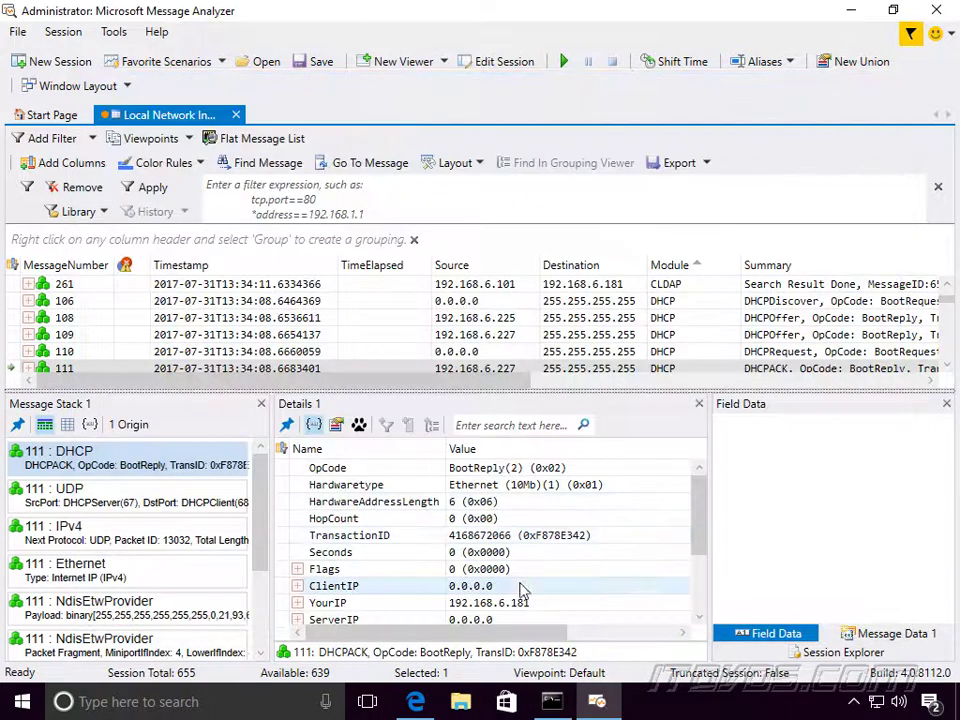
click(521, 585)
scroll(521, 570, down, 2)
scroll(521, 548, up, 1)
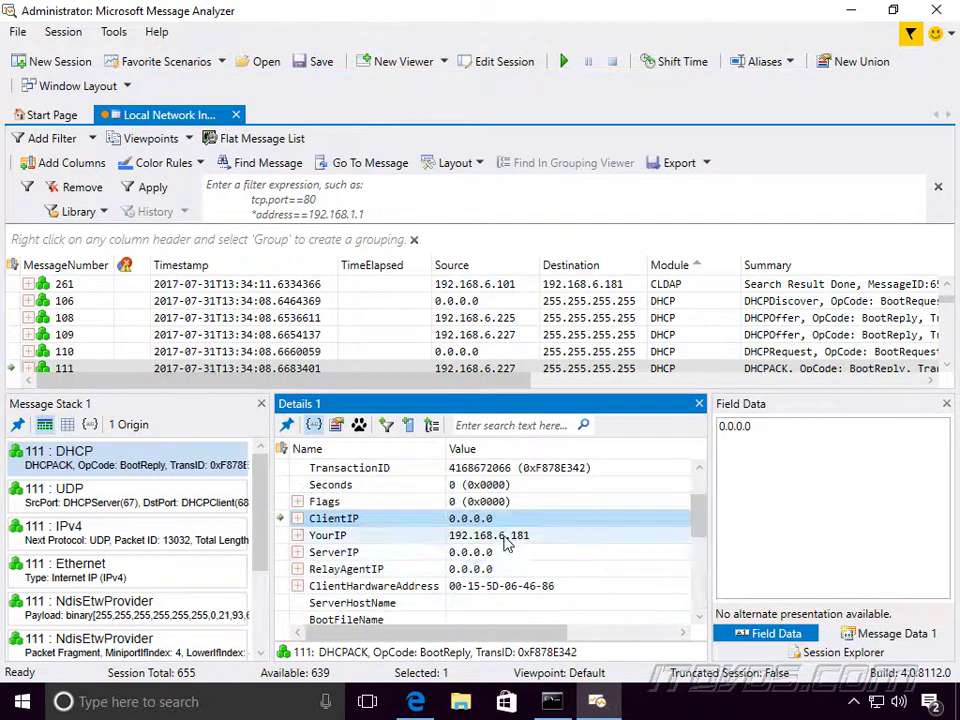
Step: Expand the DHCPACK message's Options down to the individual Option entries and inspect the DomainNameServer option's code, length and addresses
scroll(467, 555, down, 1)
click(297, 585)
scroll(456, 555, down, 1)
click(309, 569)
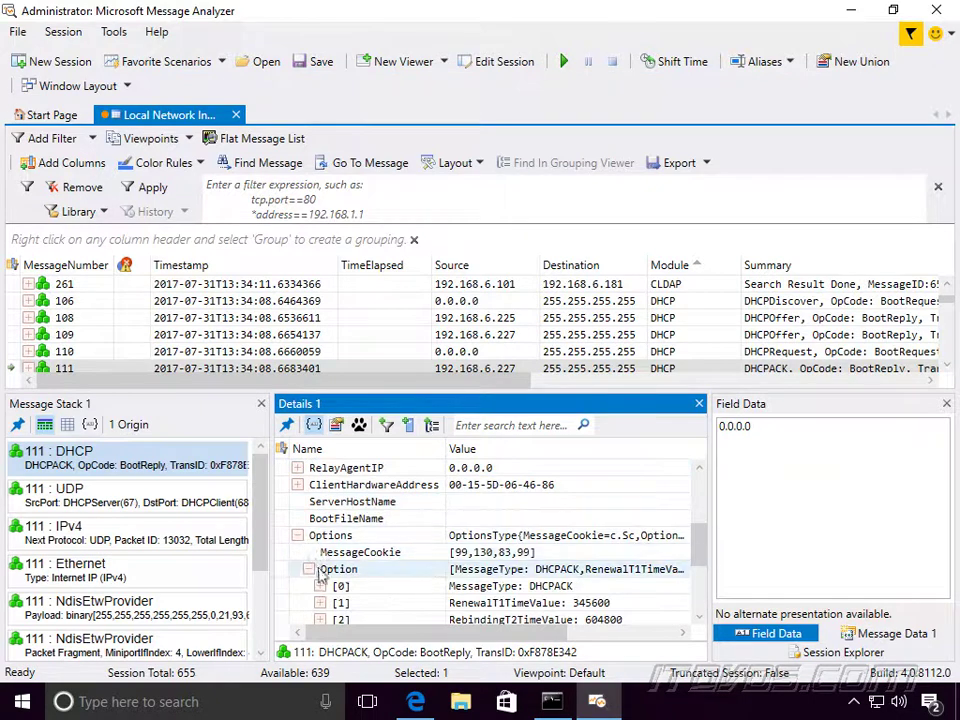
scroll(350, 555, down, 2)
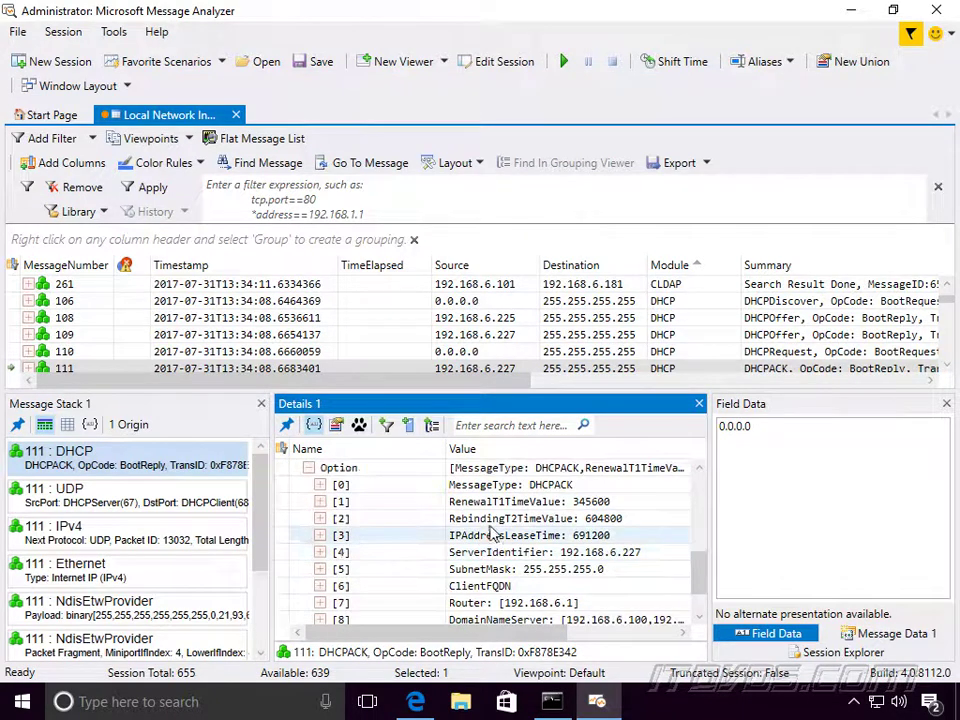
scroll(530, 525, down, 1)
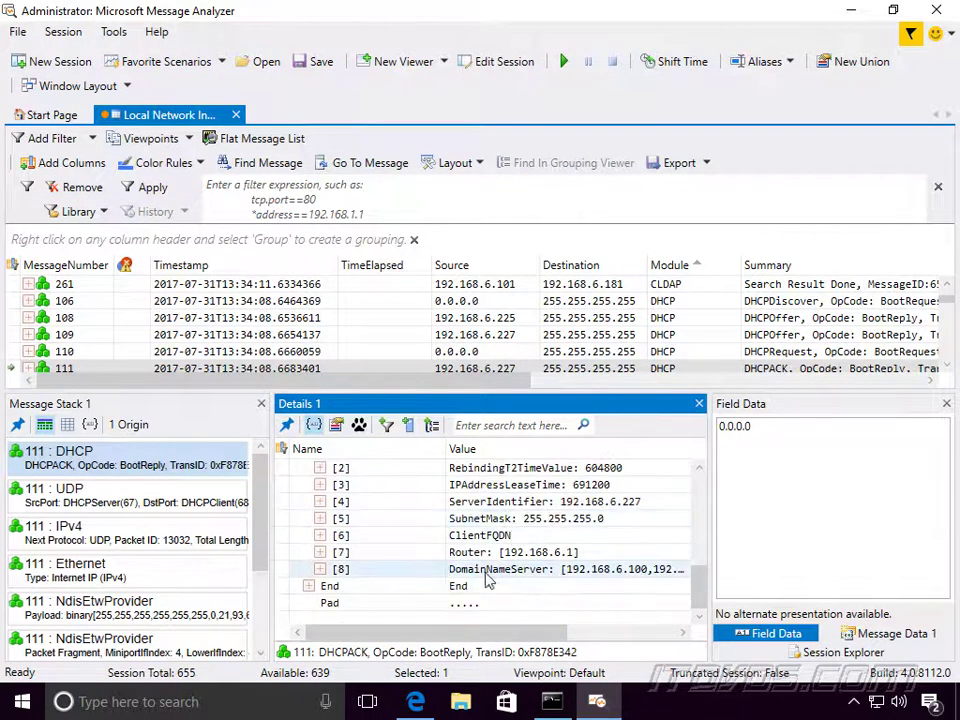
click(320, 569)
click(650, 571)
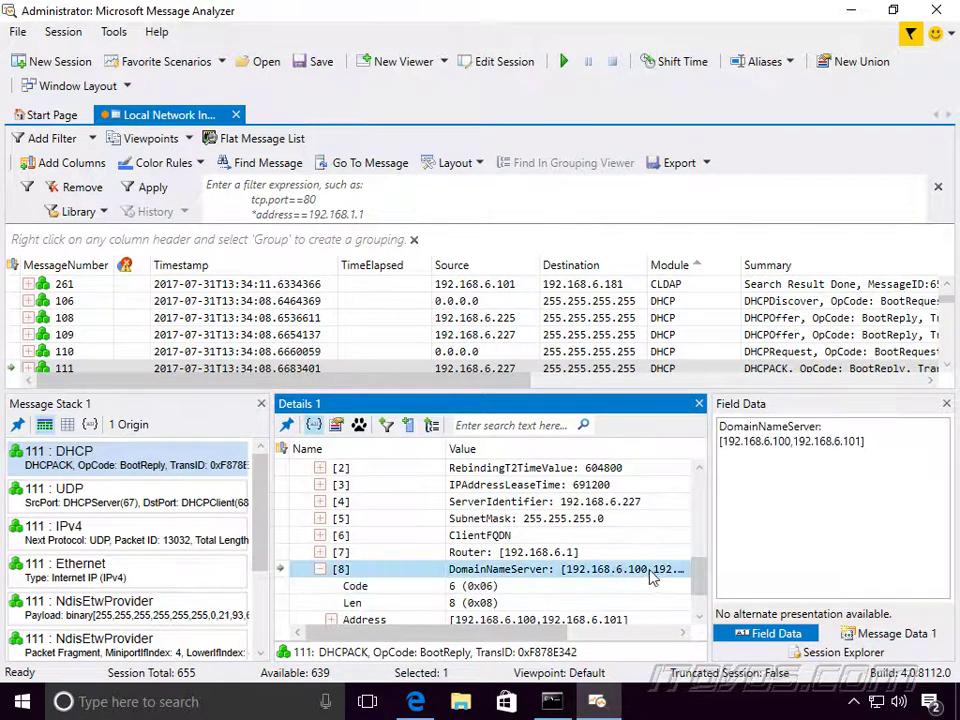
scroll(620, 578, down, 1)
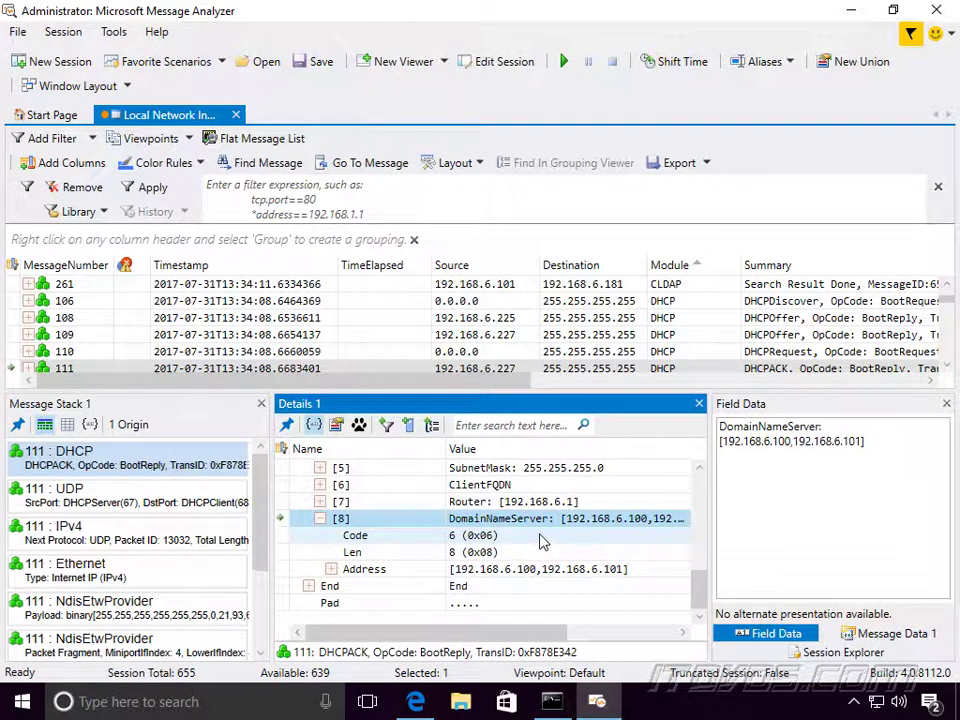
Step: Close the Local Network Interfaces session without saving, and release the client's address with ipconfig /release in the command prompt
click(236, 115)
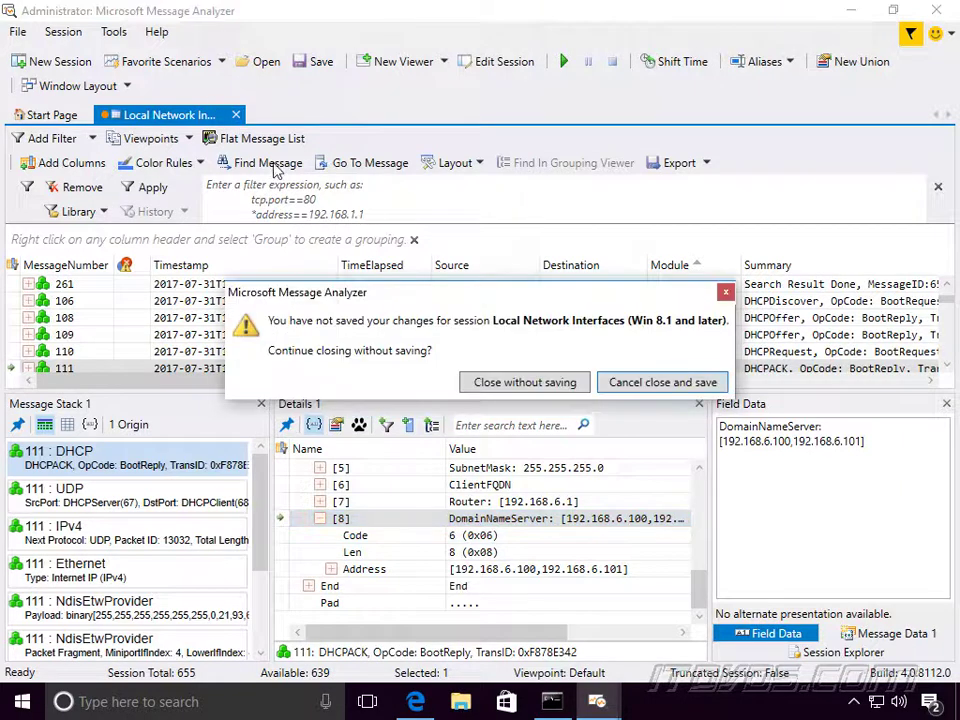
click(555, 388)
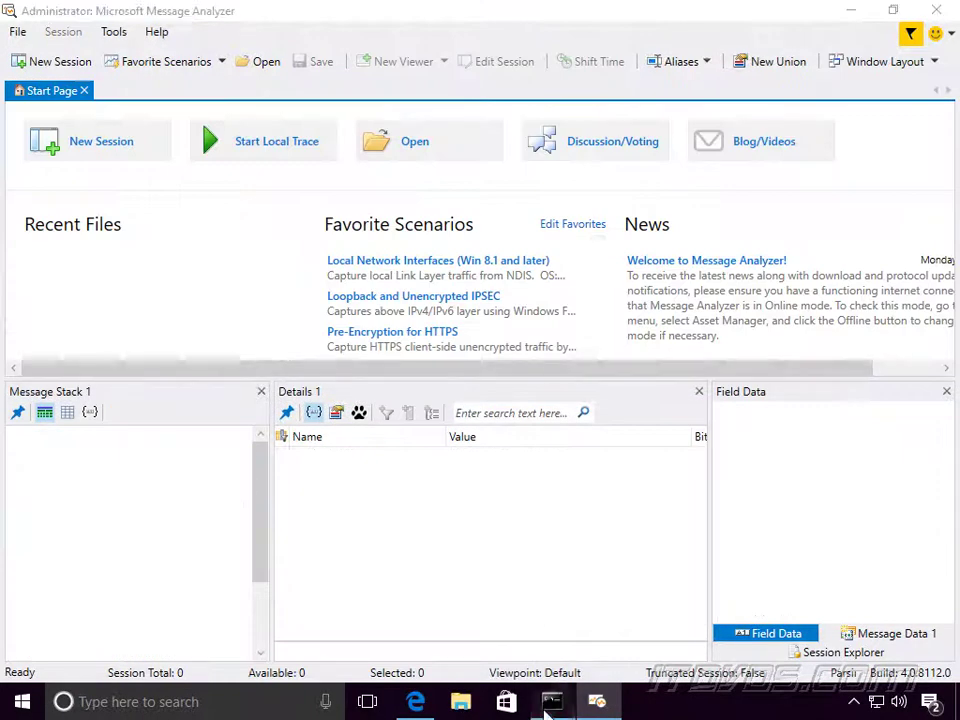
click(551, 702)
key(Up)
key(Up)
key(Up)
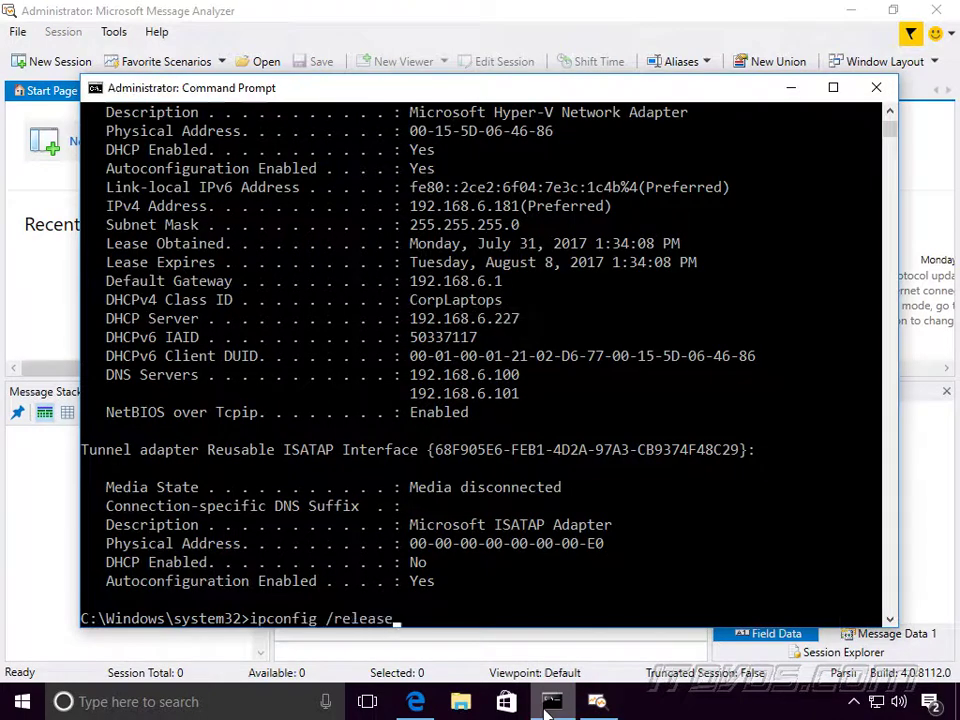
key(Return)
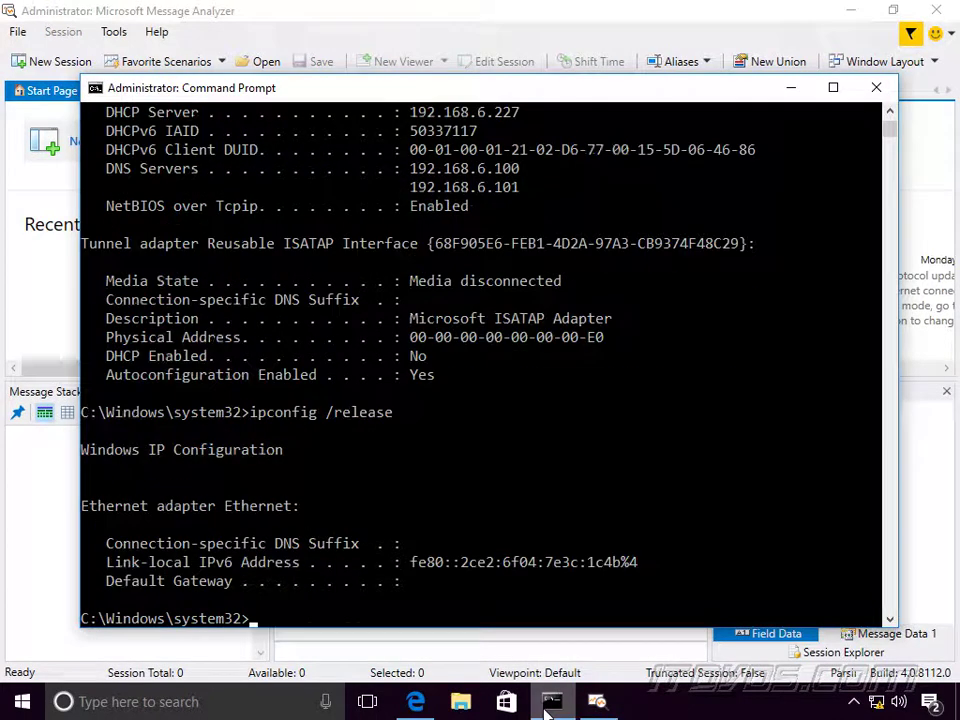
click(791, 88)
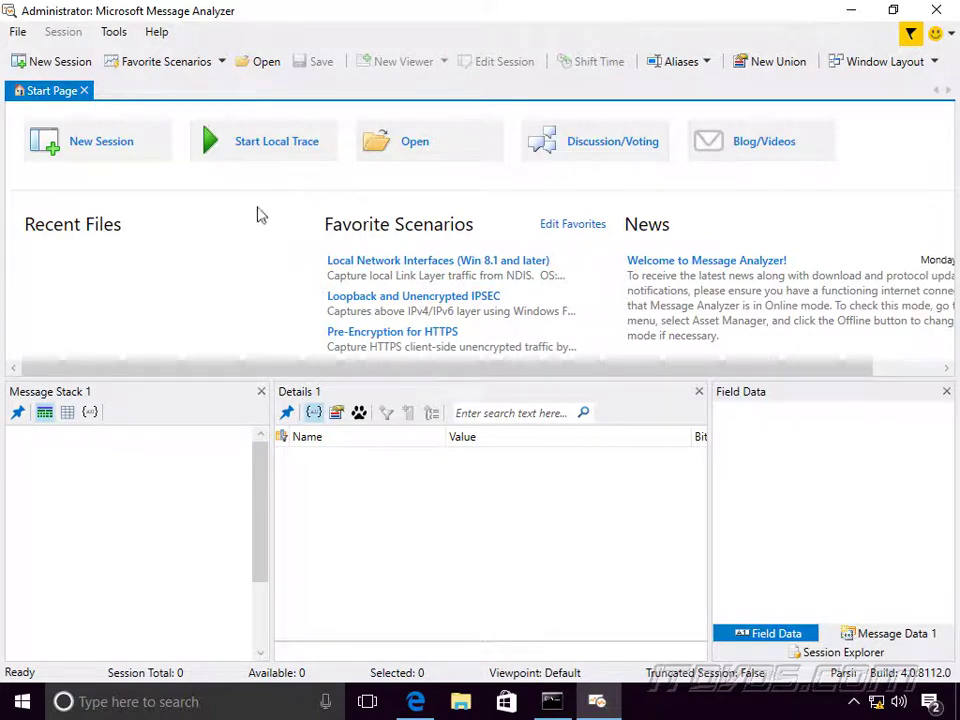
Step: Start a new local trace and run ipconfig /renew in the command prompt, returning to the live capture
click(249, 152)
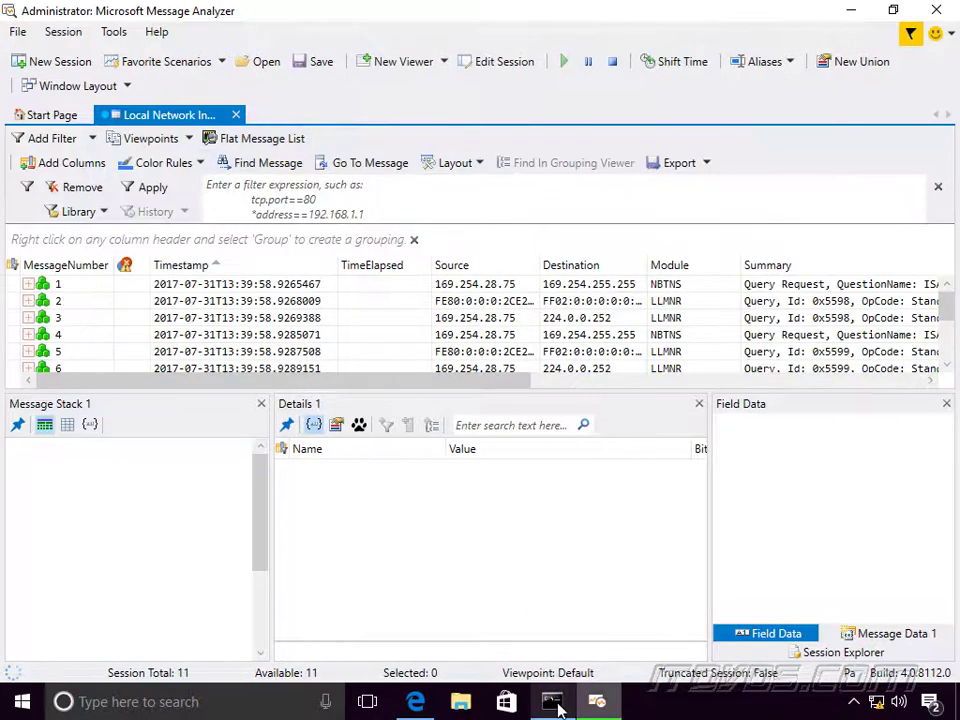
click(551, 701)
key(Up)
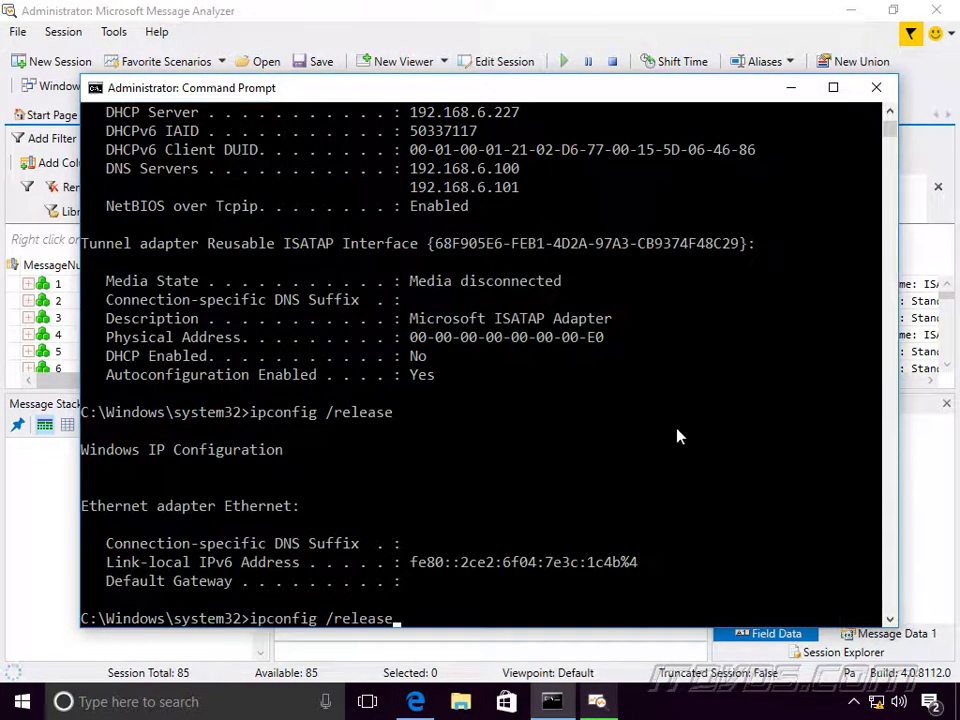
key(Up)
key(Up)
key(Return)
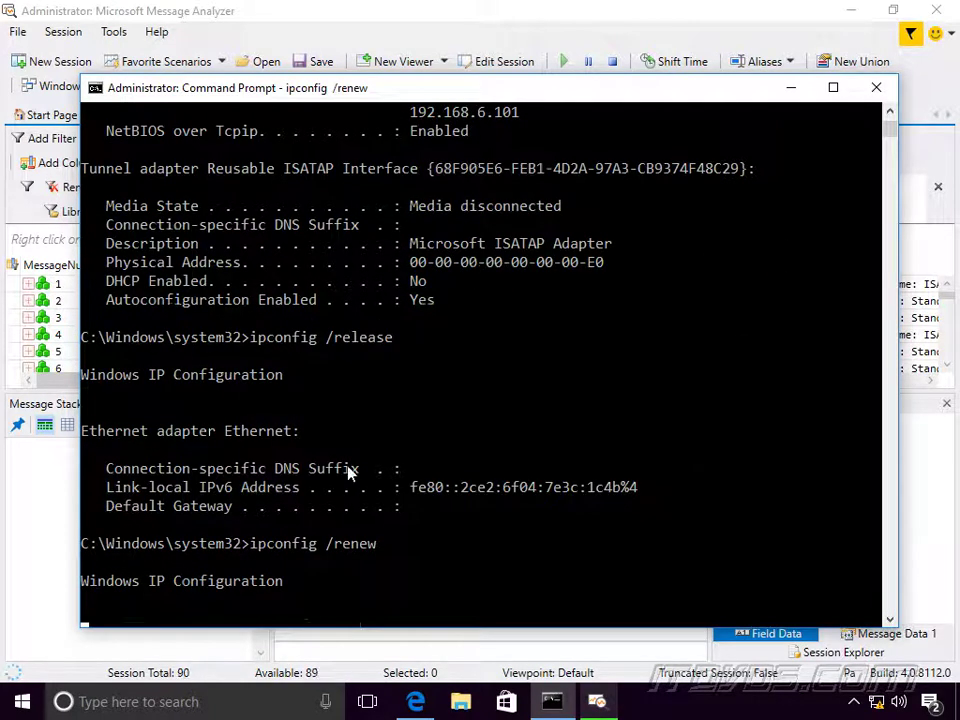
click(791, 89)
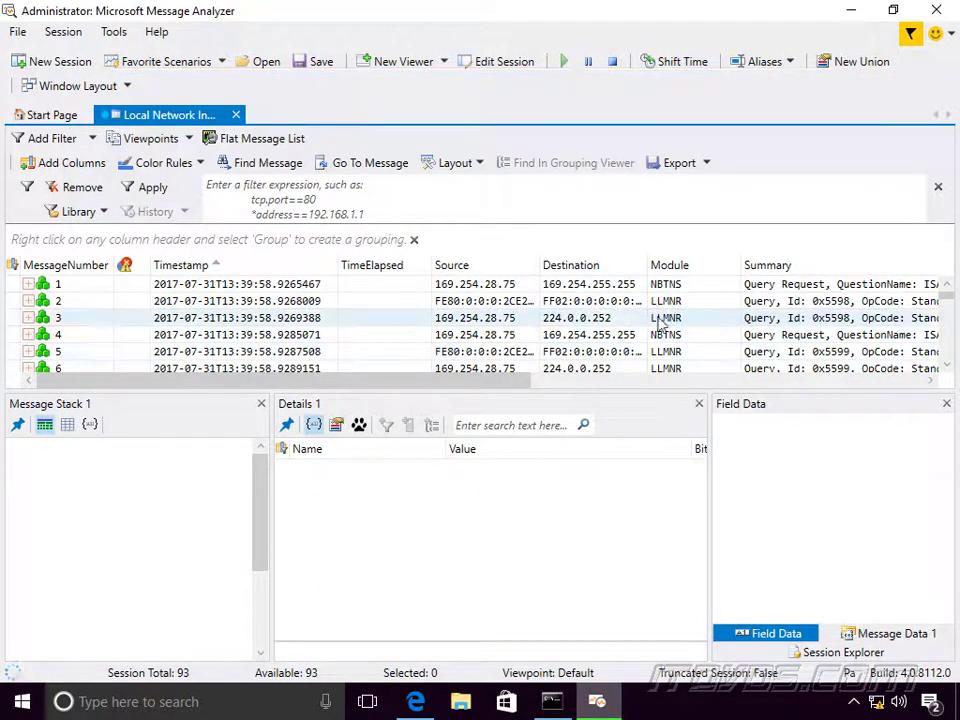
Step: Sort the captured messages by Module and check the first three DHCPDiscover messages
click(688, 266)
click(694, 289)
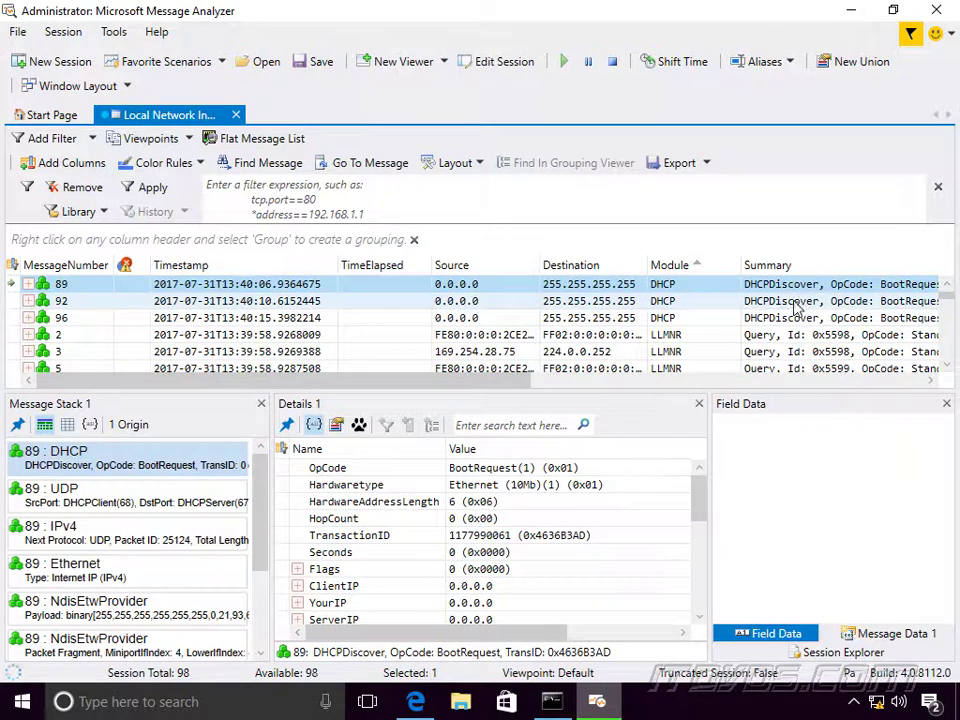
click(790, 304)
click(783, 318)
click(776, 286)
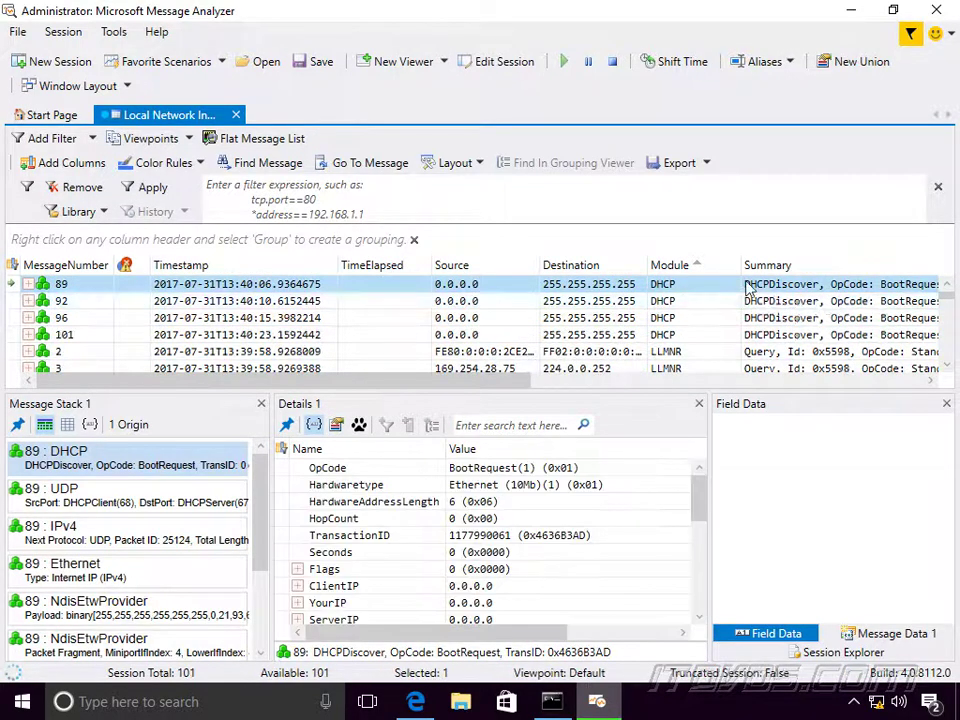
Step: Examine the repeated DHCPDiscover messages 101, 92 and 109, and check the rows below them for any DHCP server reply
click(792, 337)
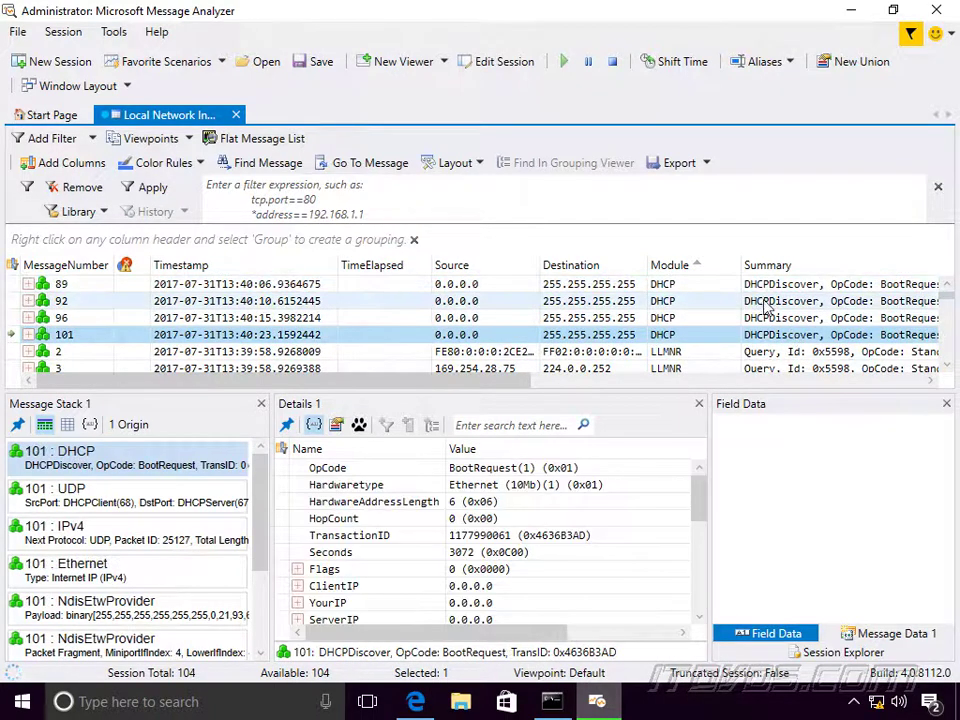
click(673, 305)
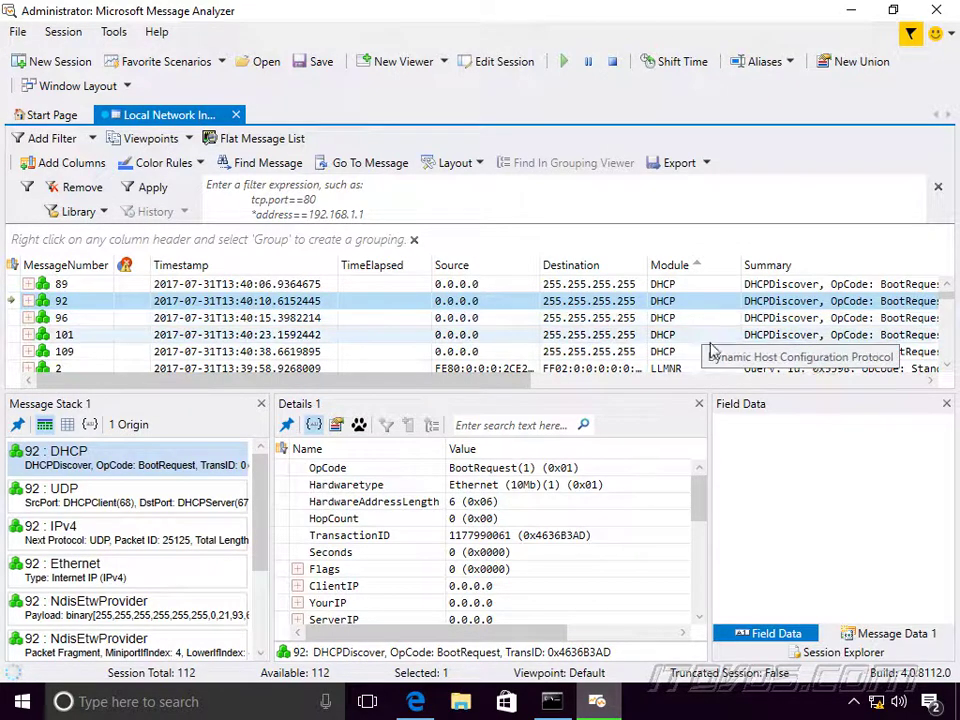
click(710, 351)
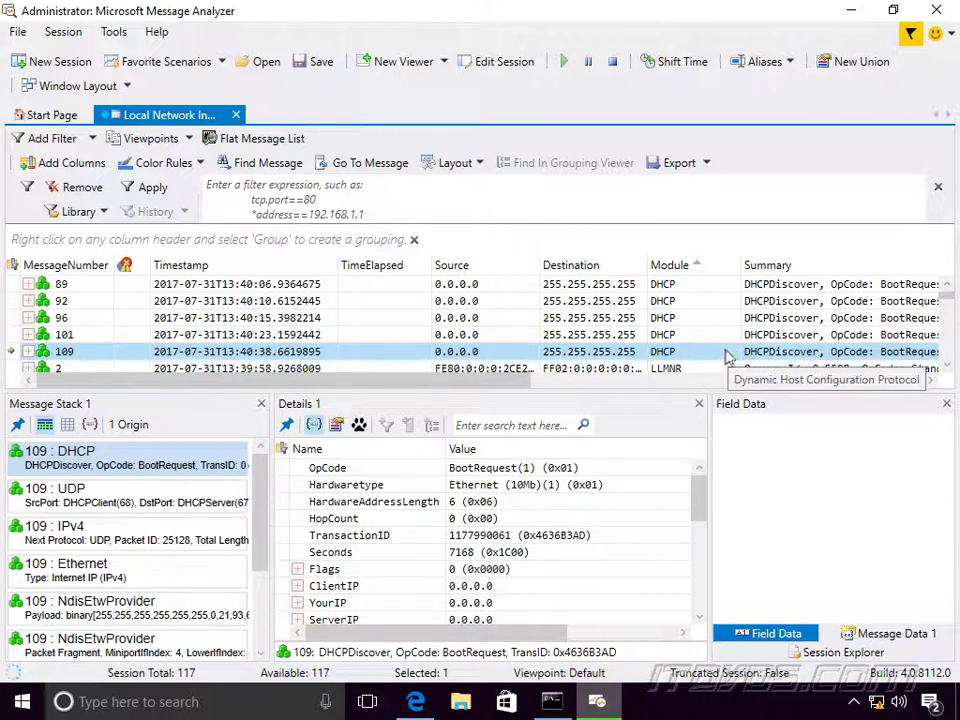
scroll(720, 345, down, 1)
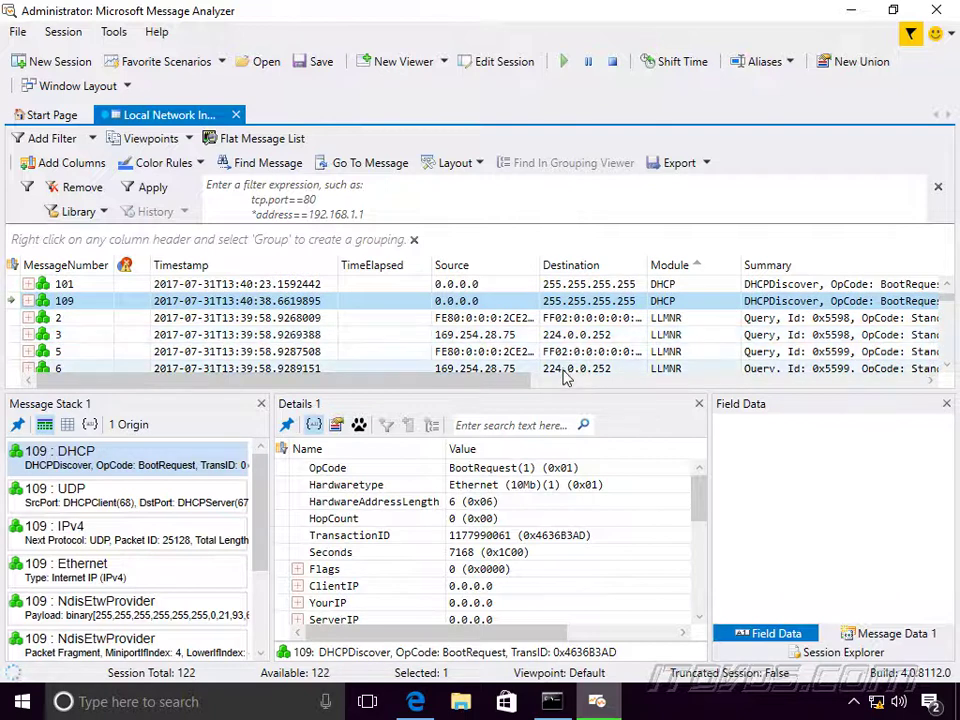
click(490, 320)
scroll(487, 345, up, 1)
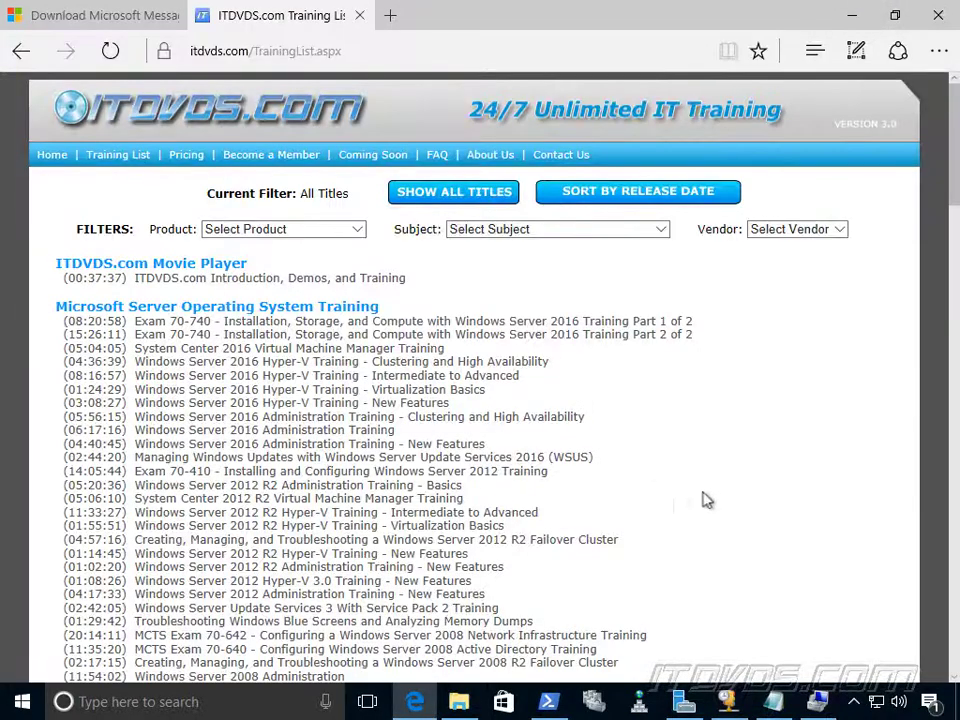
Step: Look through the course categories on the ITDVDS.com training list in Edge and return to its beginning
scroll(714, 484, down, 10)
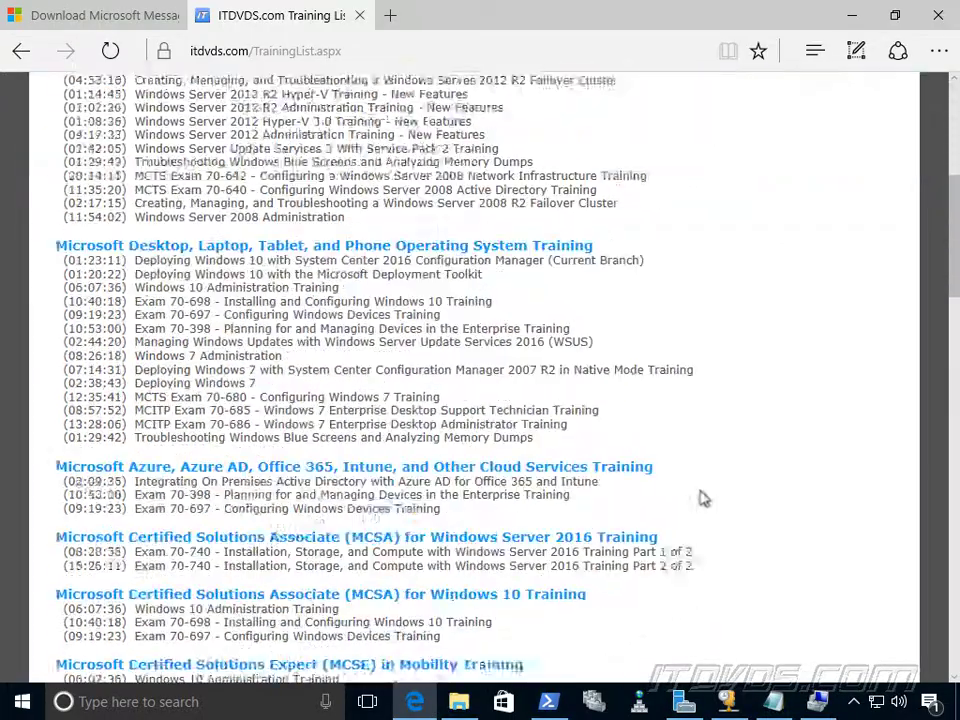
scroll(702, 490, down, 3)
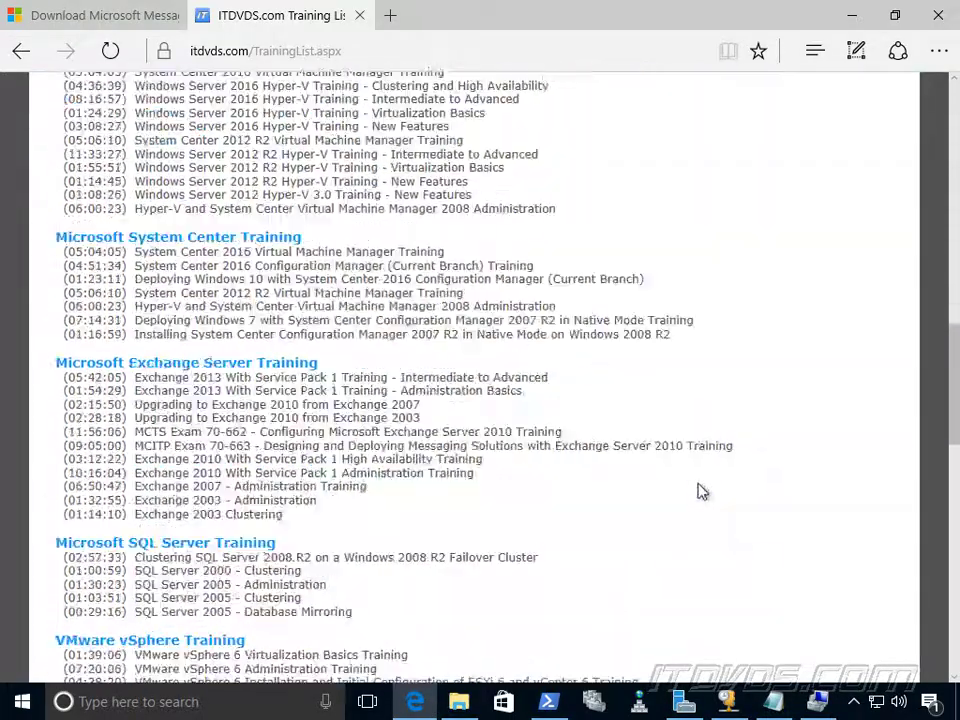
scroll(705, 489, up, 7)
scroll(705, 489, up, 6)
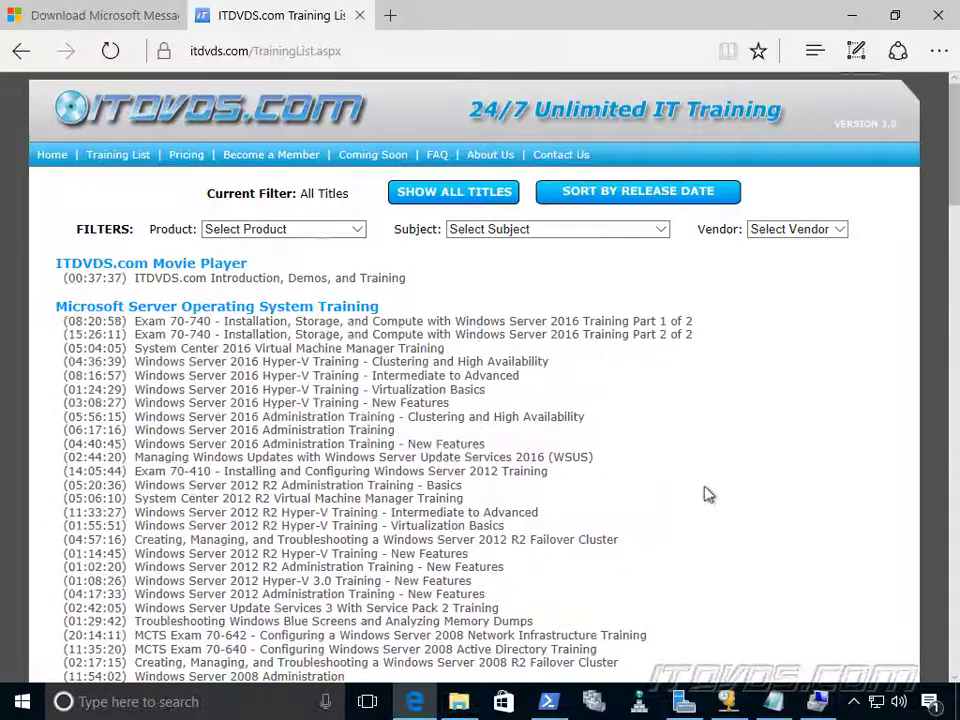